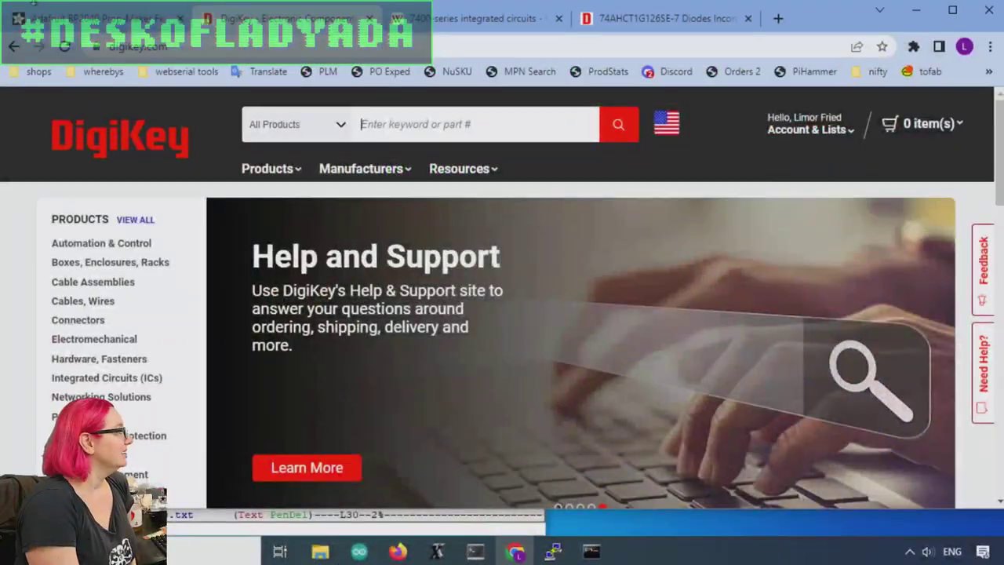
Switch to the Adafruit RP2040 Prop-Maker Feather product page and view the straight-on photo of the board's front
key("ctrl+shift+Tab")
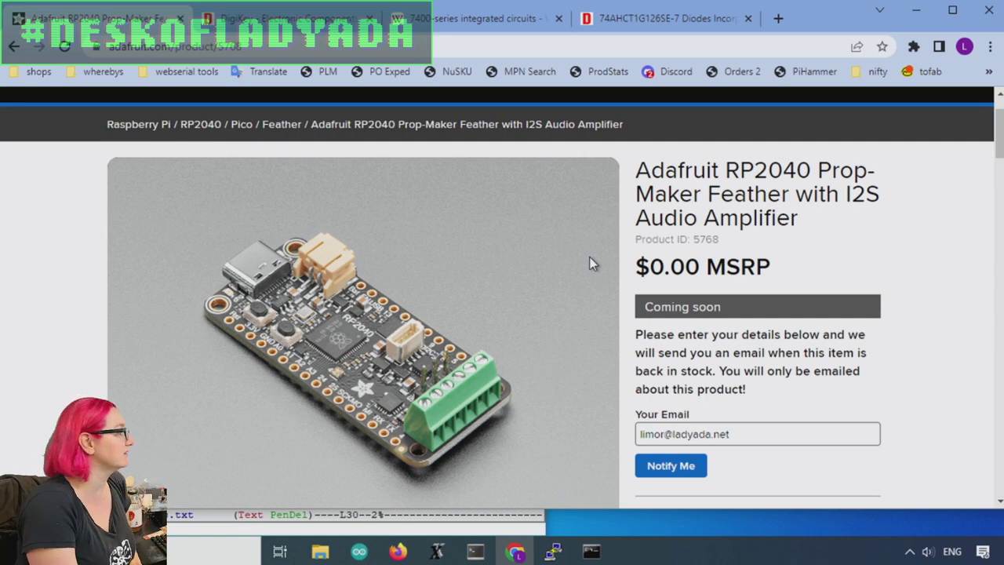
scroll(878, 384, "down", 3)
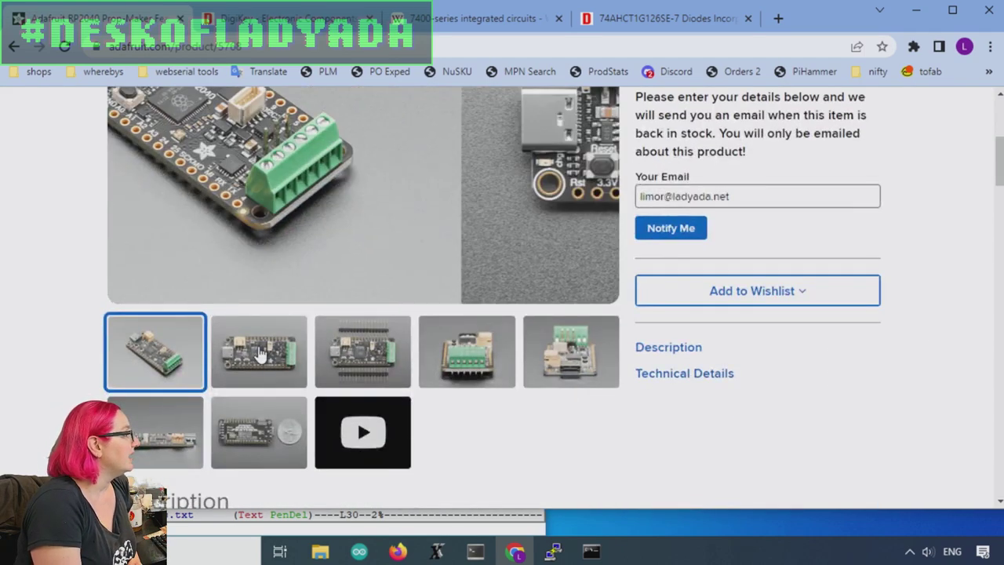
left_click(259, 352)
scroll(408, 229, "up", 2)
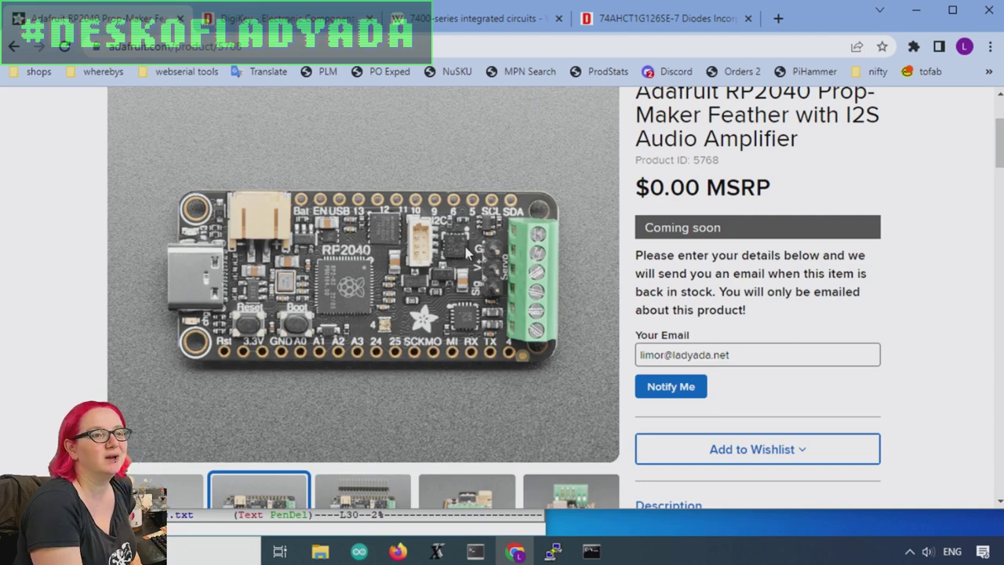
View the product photo showing the back of the Prop-Maker Feather beside a coin
scroll(505, 239, "down", 2)
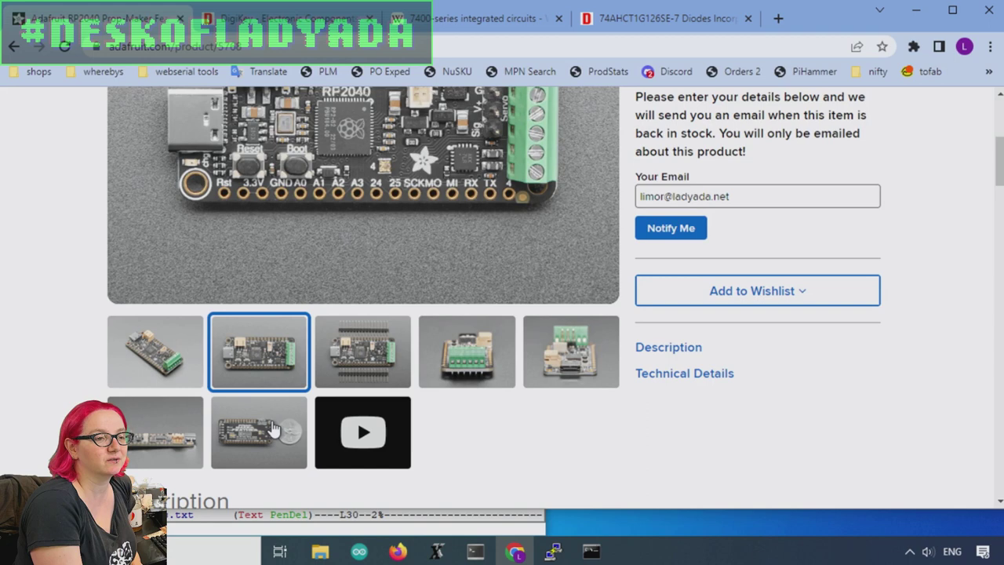
left_click(277, 427)
scroll(292, 173, "up", 1)
scroll(291, 173, "up", 2)
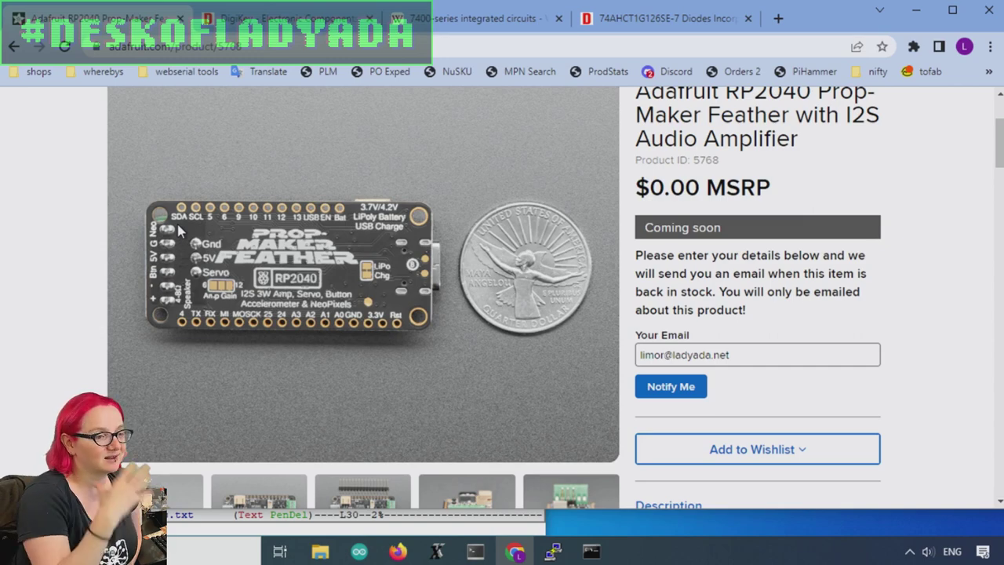
Open the Windows Calculator and set it to Standard mode
left_click(232, 551)
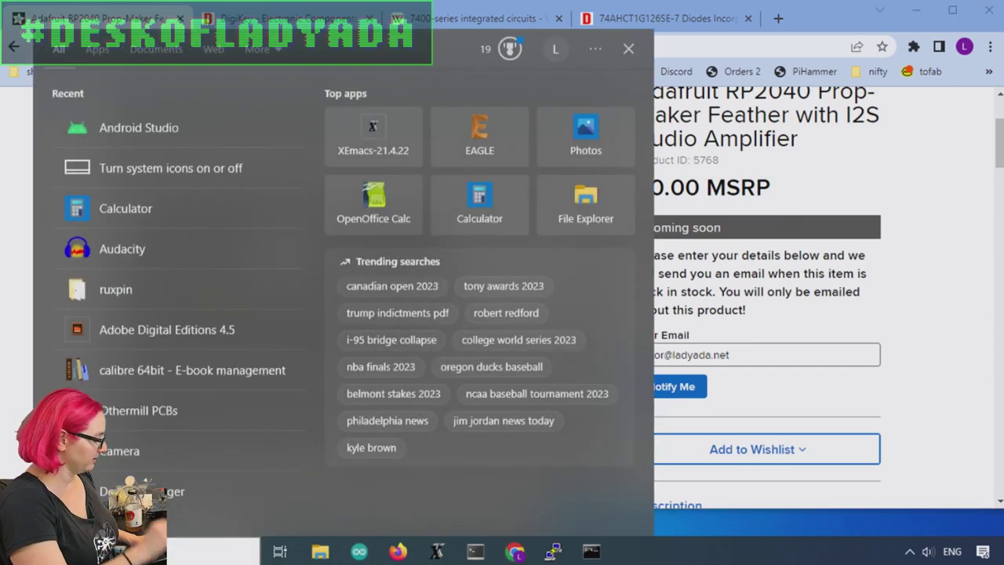
type("cal")
key("Return")
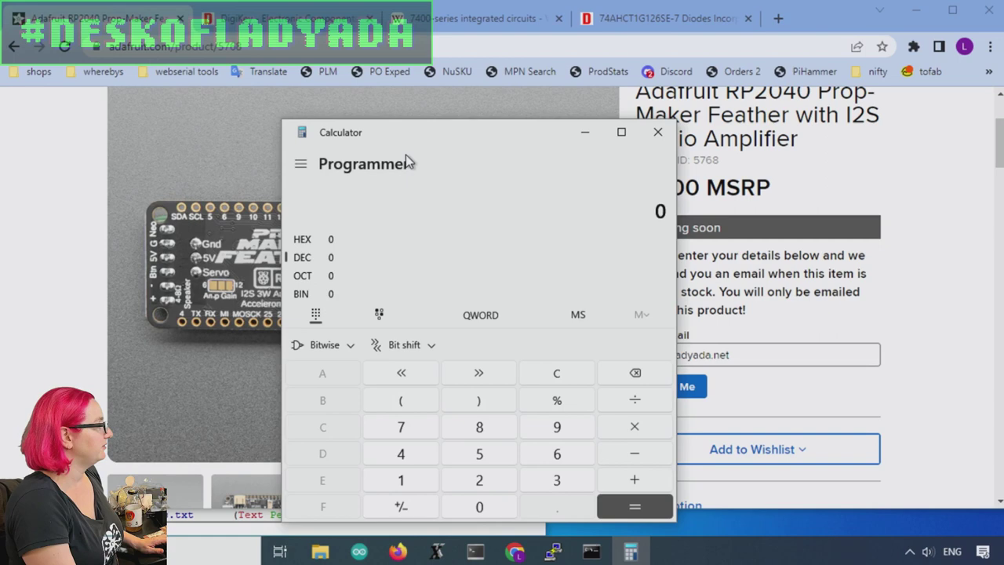
left_click(301, 164)
left_click(323, 224)
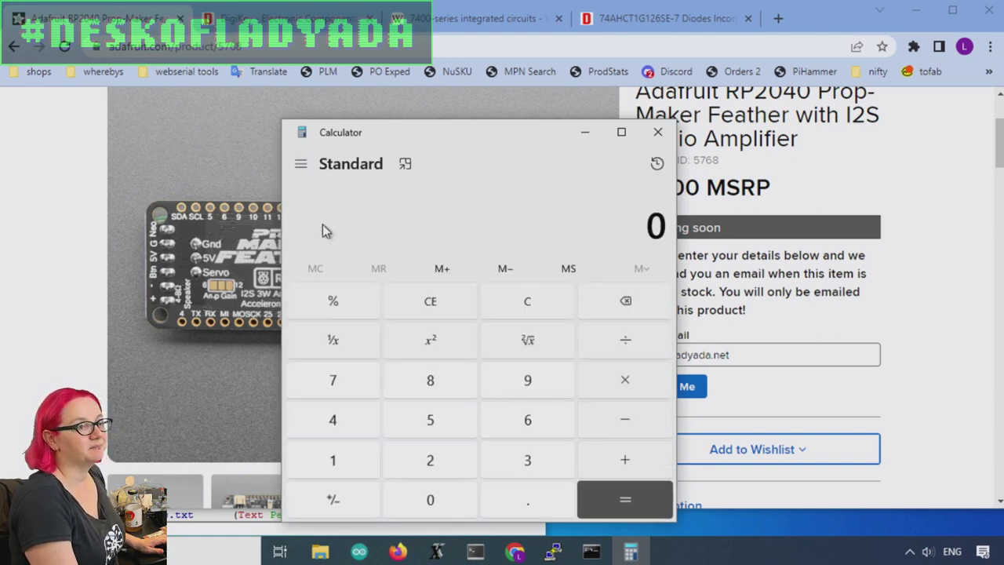
Calculate 5 × 0.6 and 5.5 × 0.6, and close the Calculator
type("5*.6")
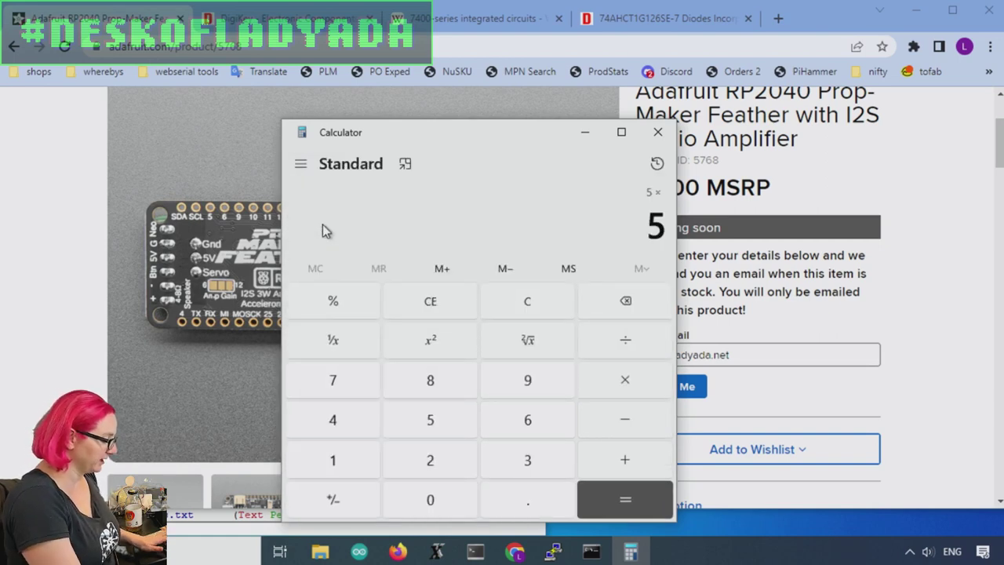
key("Return")
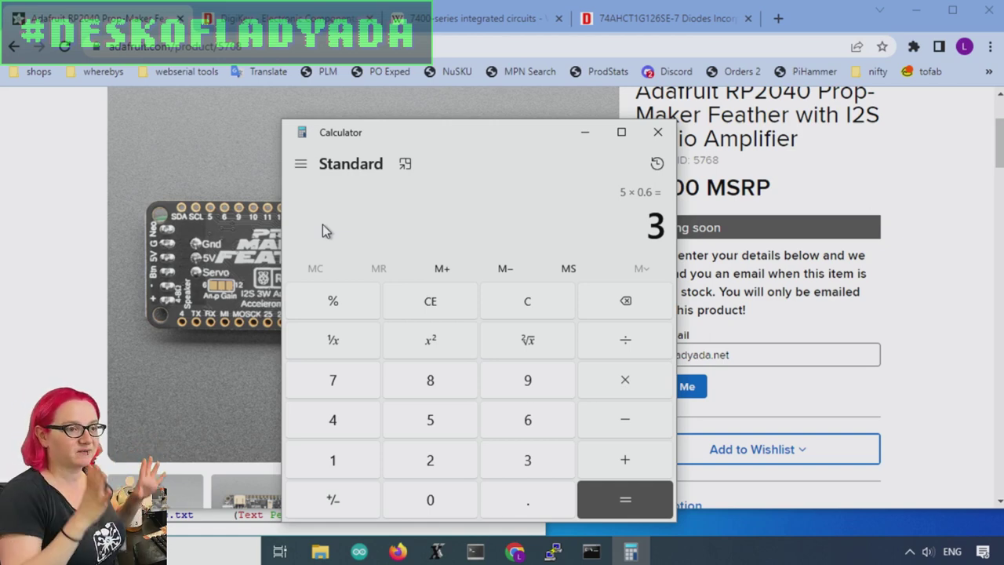
type("5")
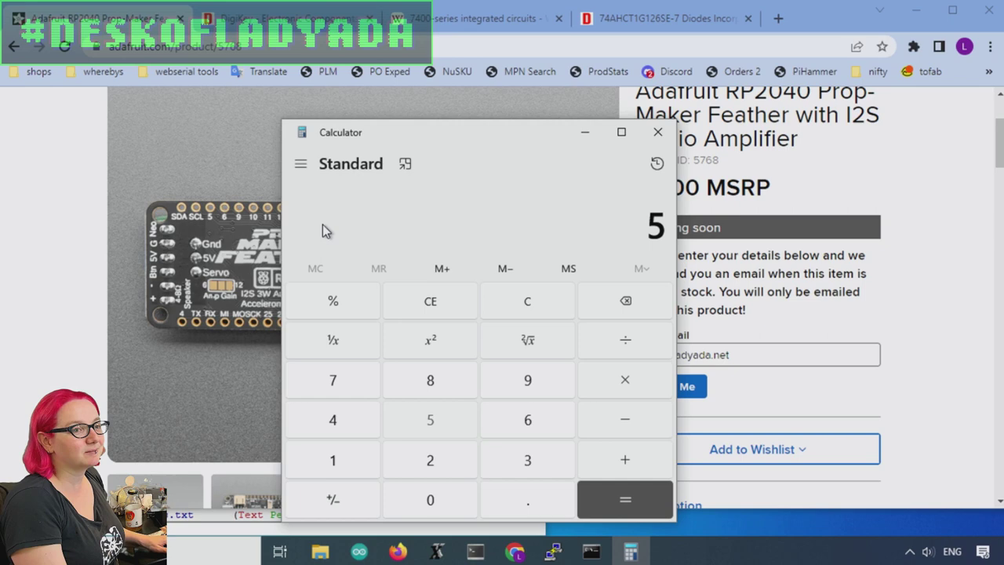
type(".")
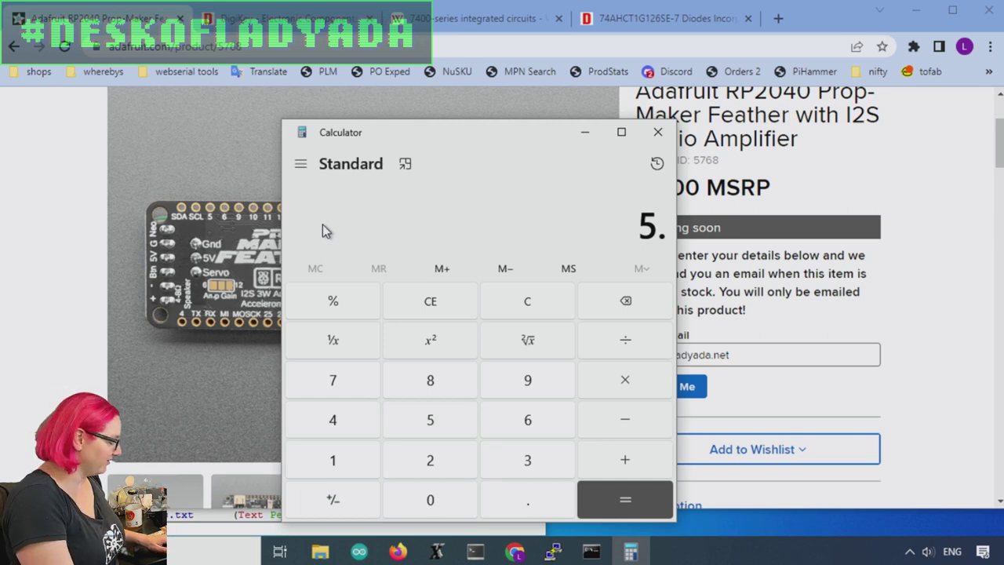
type("5")
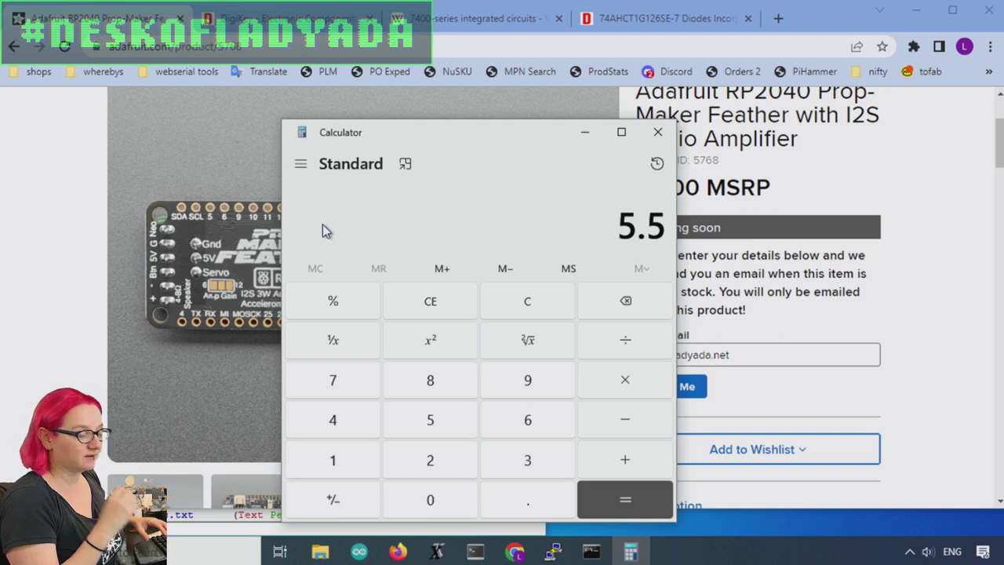
type("*0.6")
key("Return")
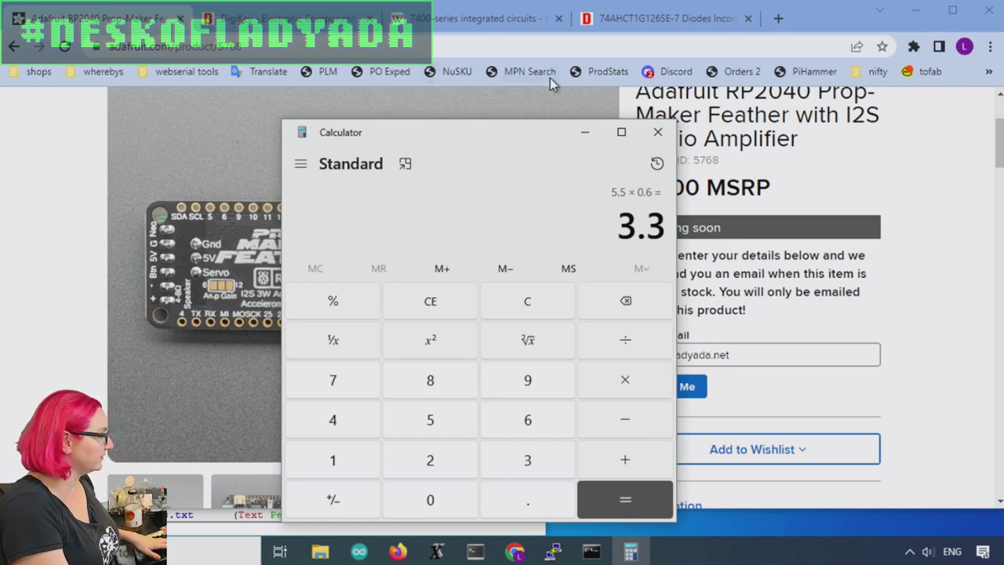
left_click(657, 132)
Open the Adafruit Learning System in a new tab, search it for "uber" and open the Adafruit NeoPixel Überguide
left_click(777, 20)
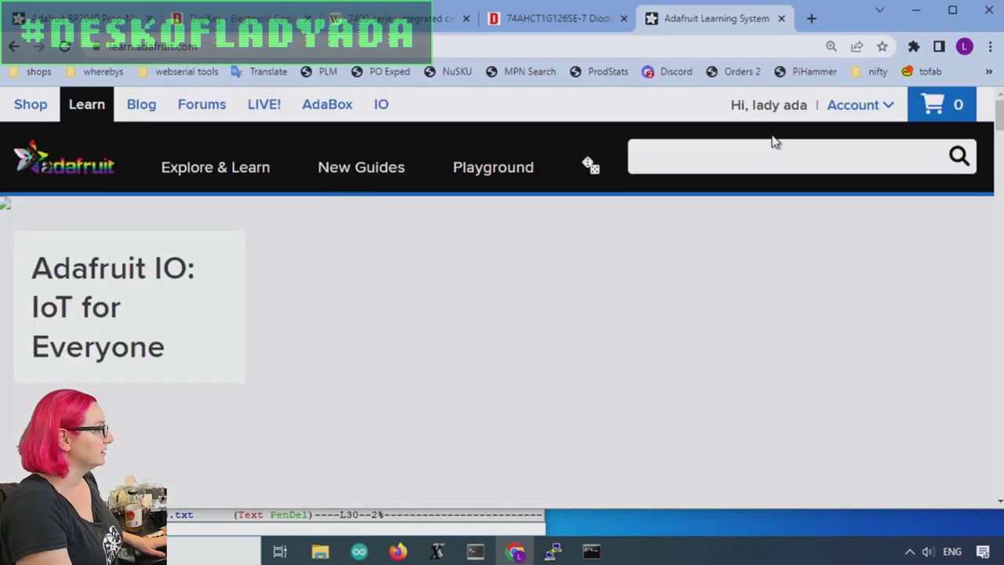
left_click(760, 157)
type("uber")
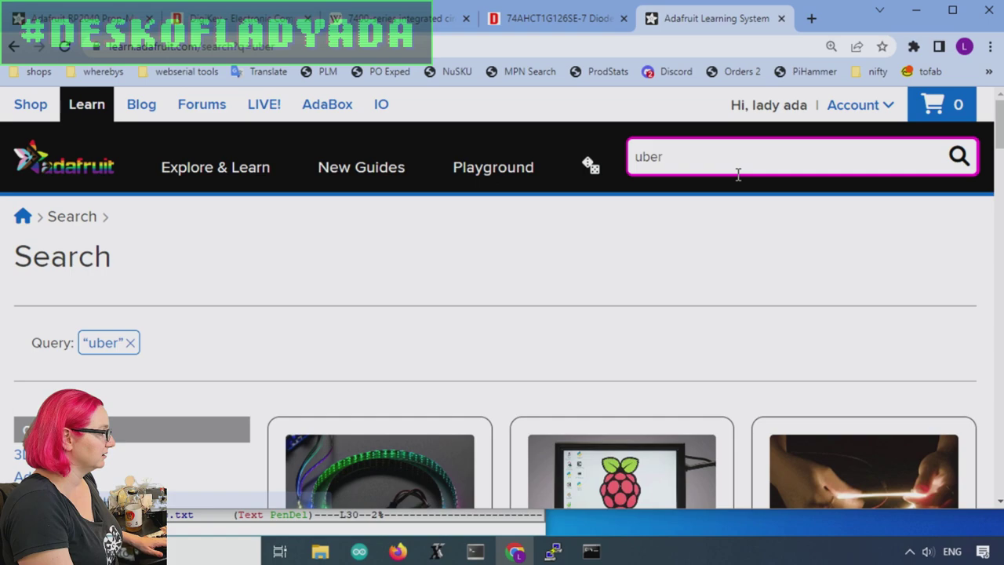
scroll(352, 337, "down", 2)
left_click(352, 336)
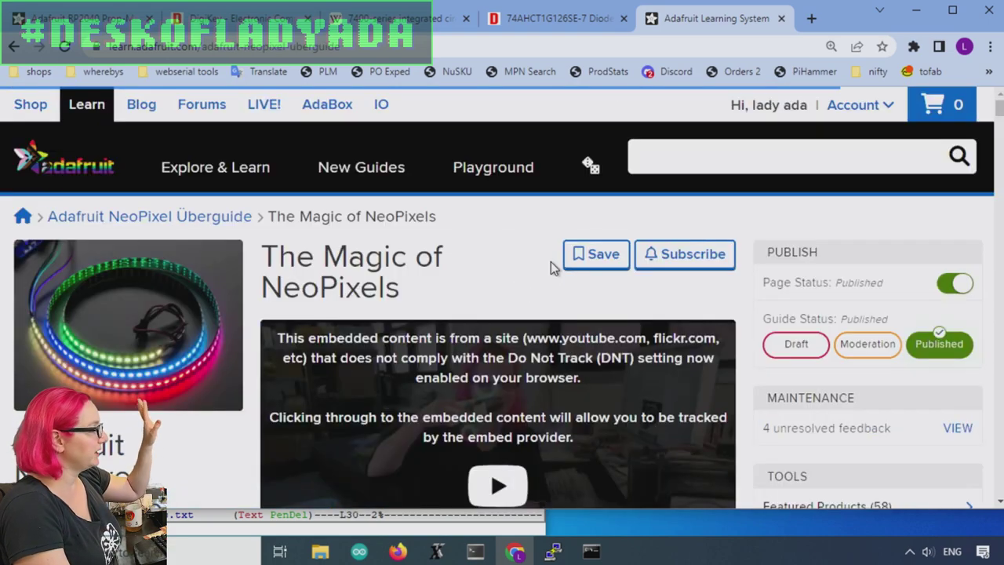
Open the guide's Logic Level Shifting page and read from the VDD×0.7 threshold explanation, highlighting the 0.7, through to the Summary
scroll(551, 261, "down", 5)
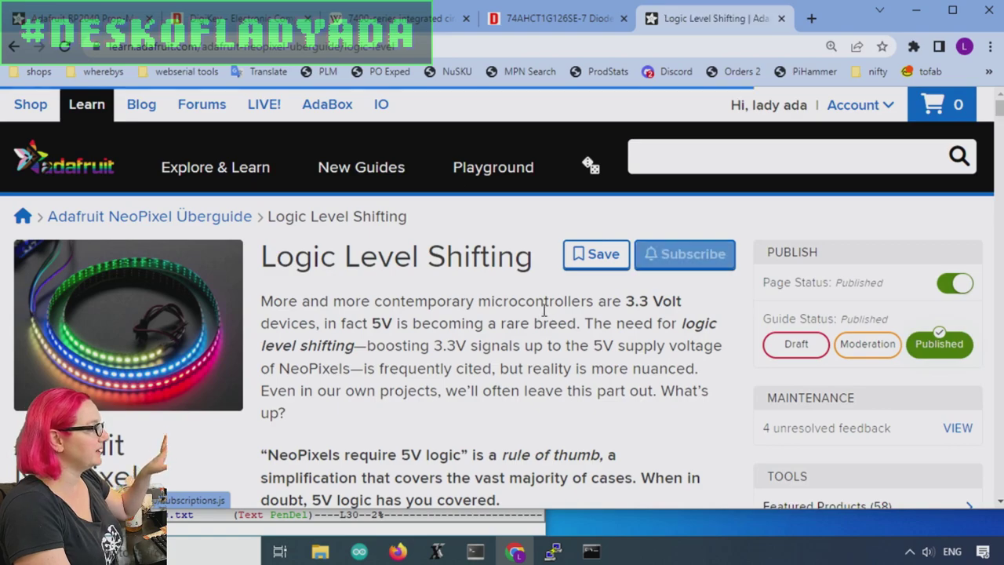
scroll(543, 310, "down", 10)
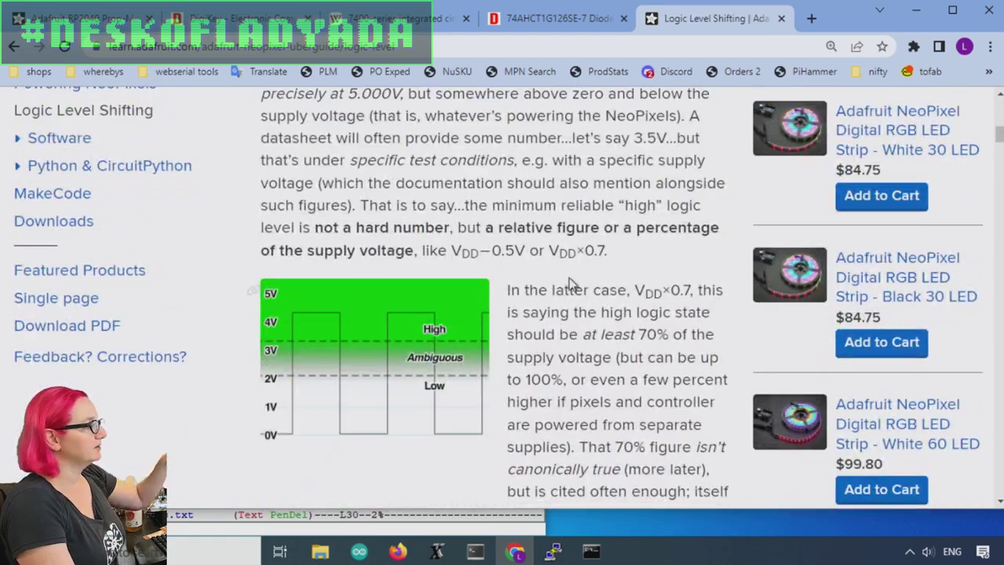
scroll(580, 279, "down", 1)
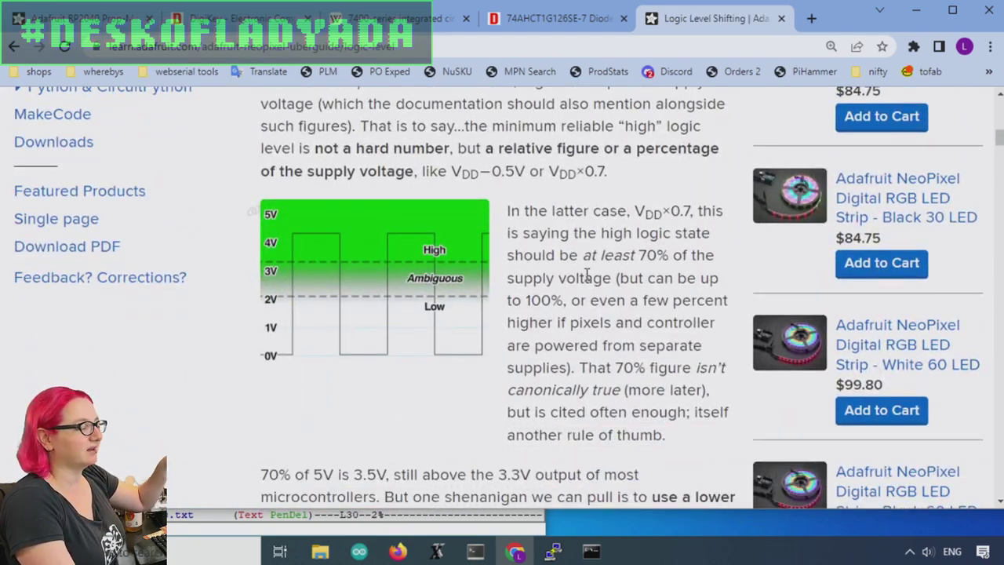
left_click_drag(670, 210, 692, 209)
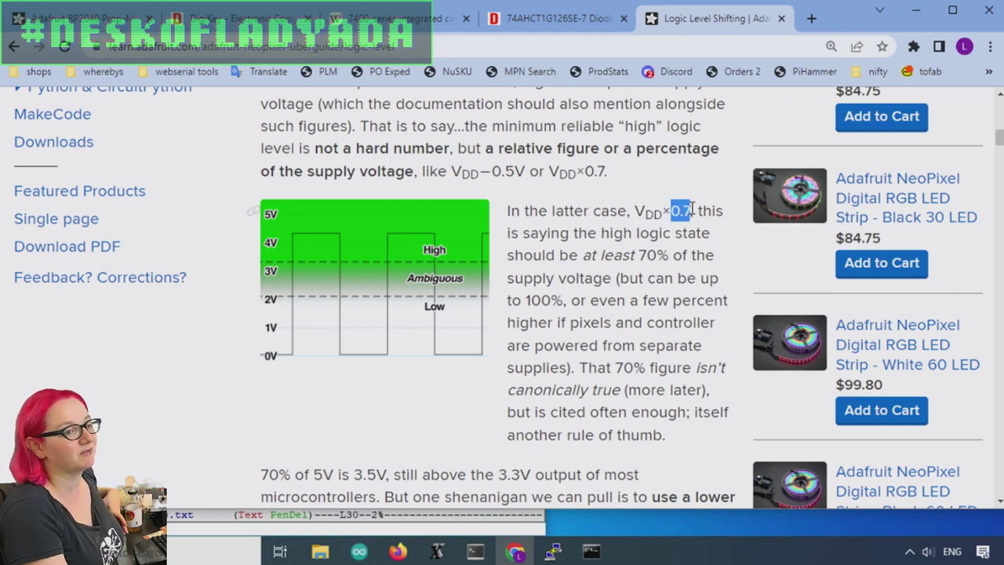
scroll(643, 224, "down", 6)
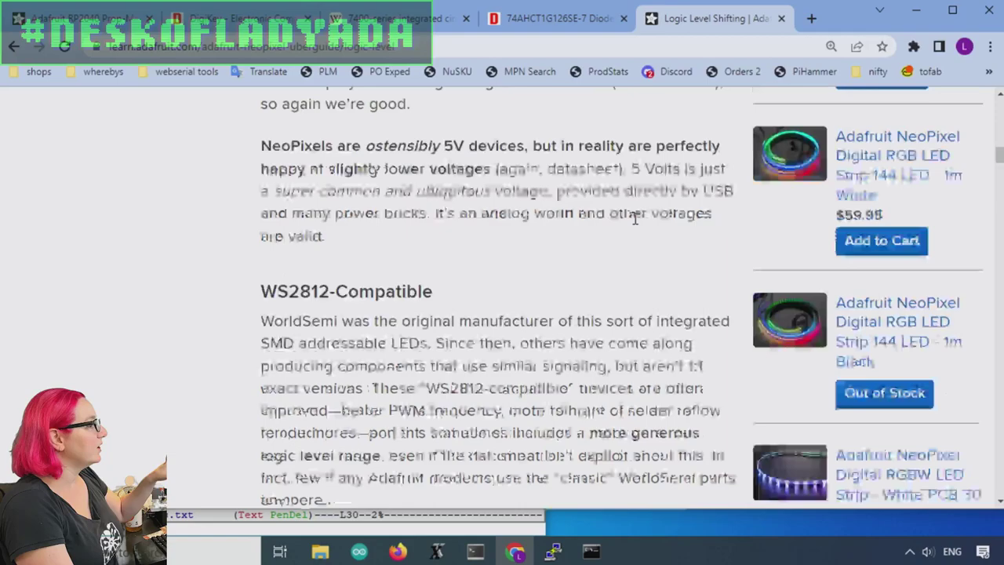
scroll(636, 218, "down", 20)
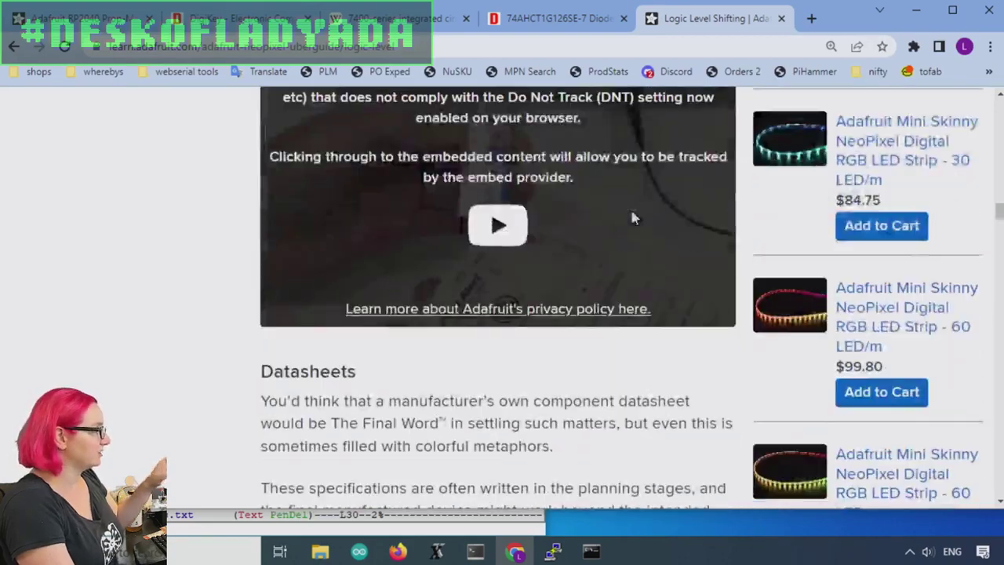
scroll(634, 219, "down", 8)
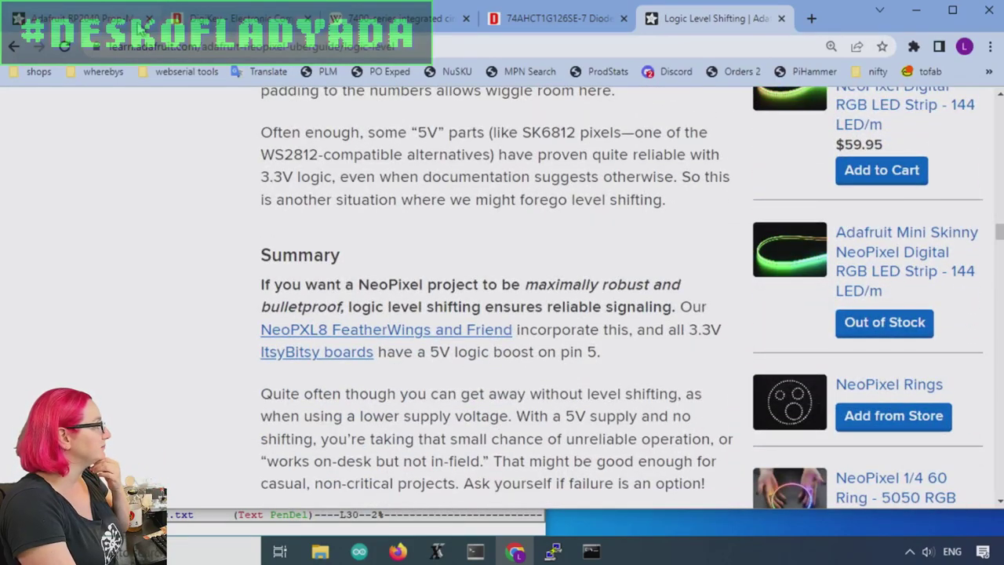
Return to the Prop-Maker Feather product page and view the photo of the board with its header pins
left_click(119, 25)
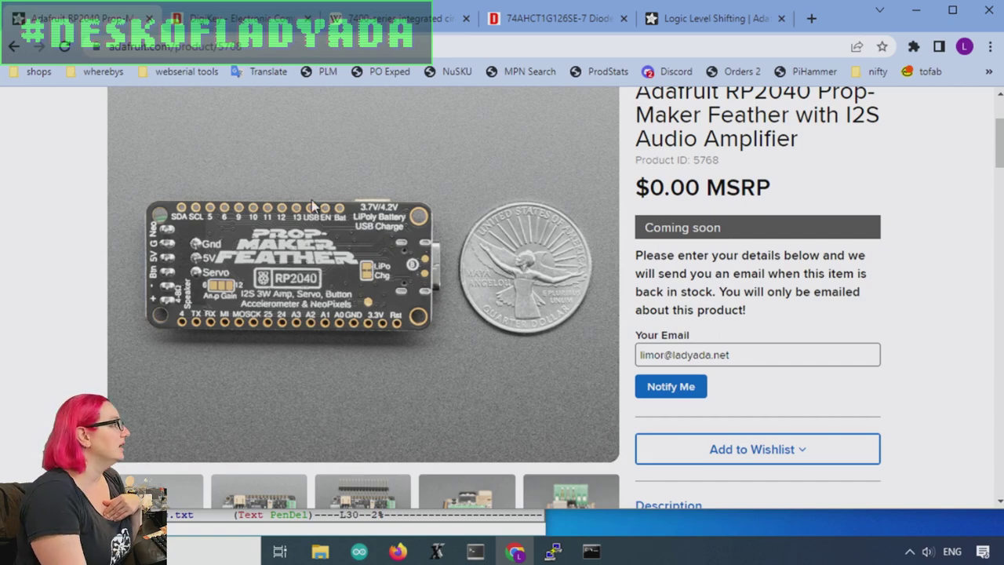
scroll(379, 361, "down", 1)
left_click(365, 436)
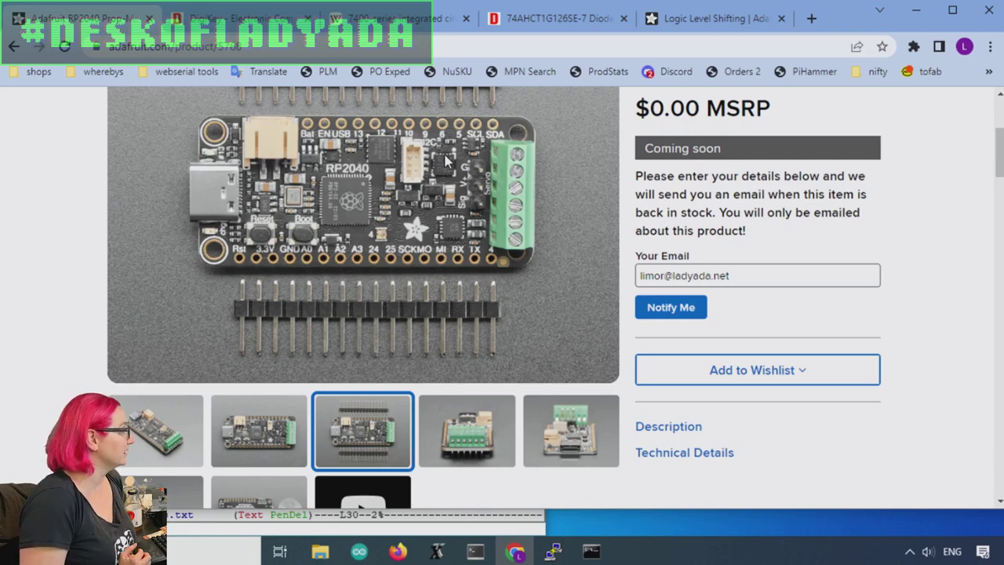
Switch to the DigiKey site and search all products for "non-inverting buffer"
left_click(249, 22)
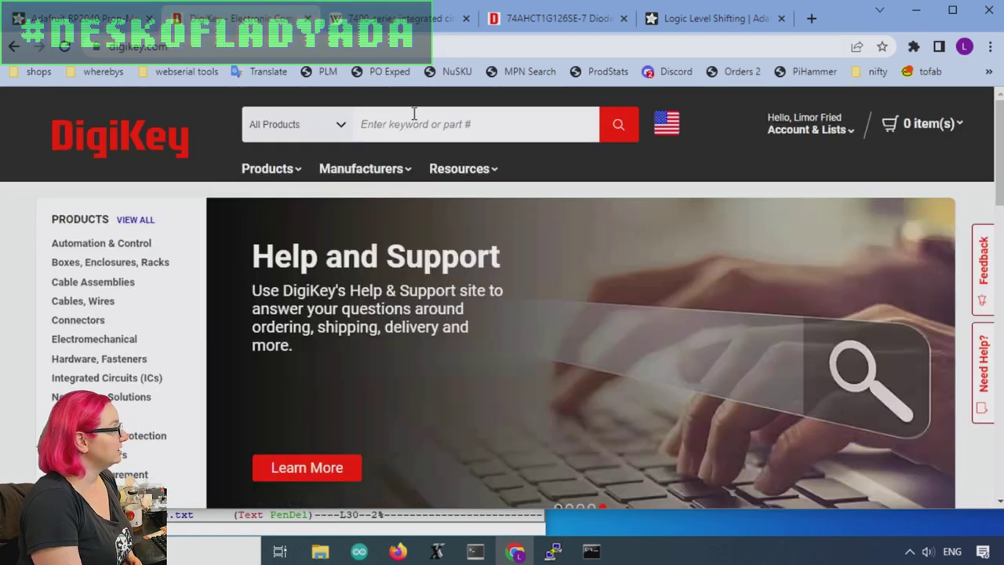
type("non-")
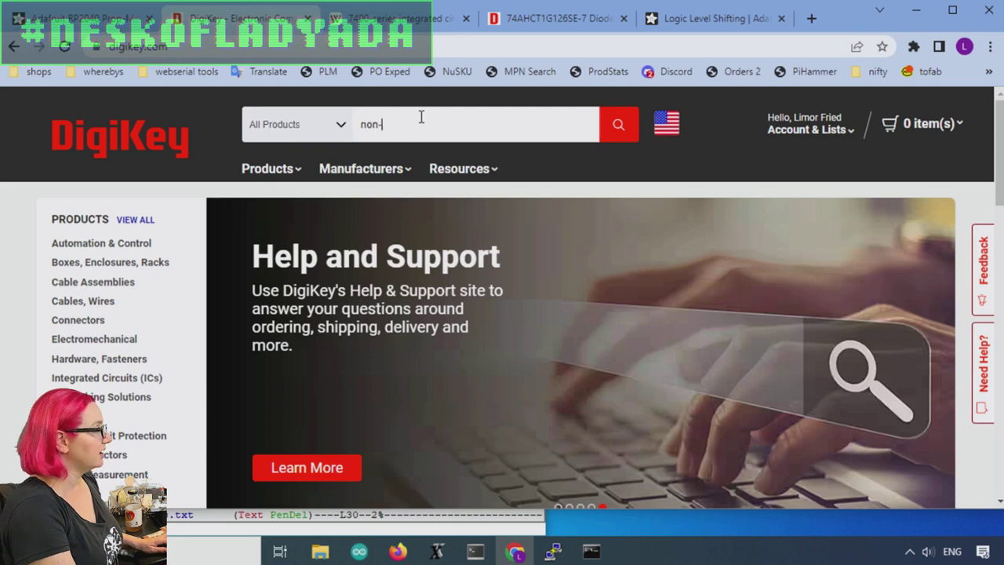
type("inverting buffer")
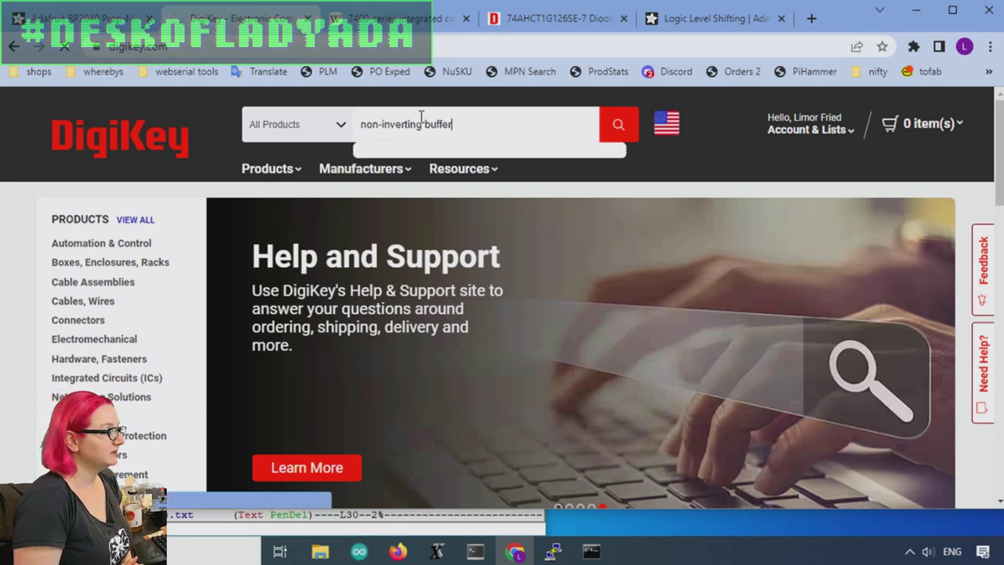
key("Return")
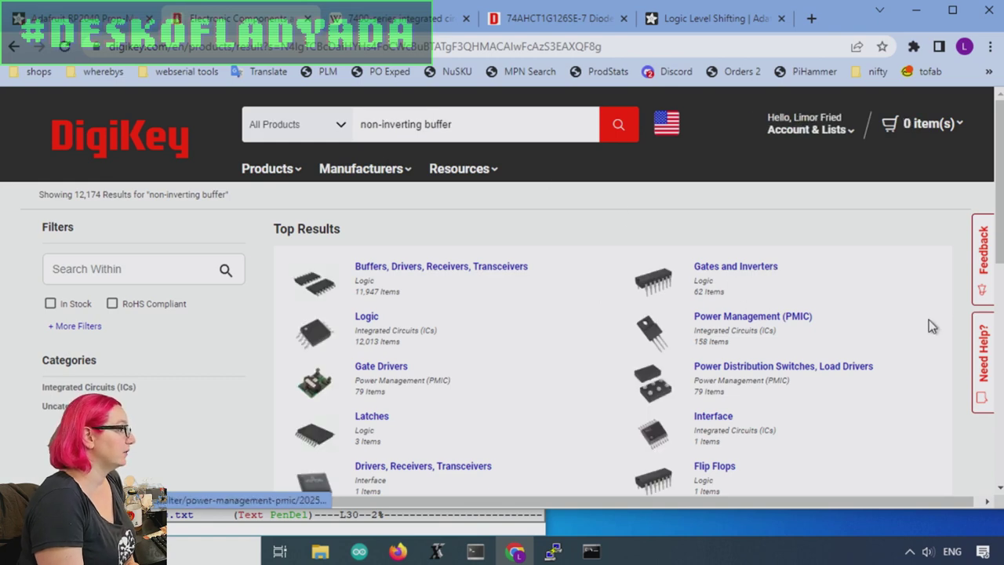
Open the Buffers, Drivers, Receivers, Transceivers category from the top results
scroll(923, 319, "down", 2)
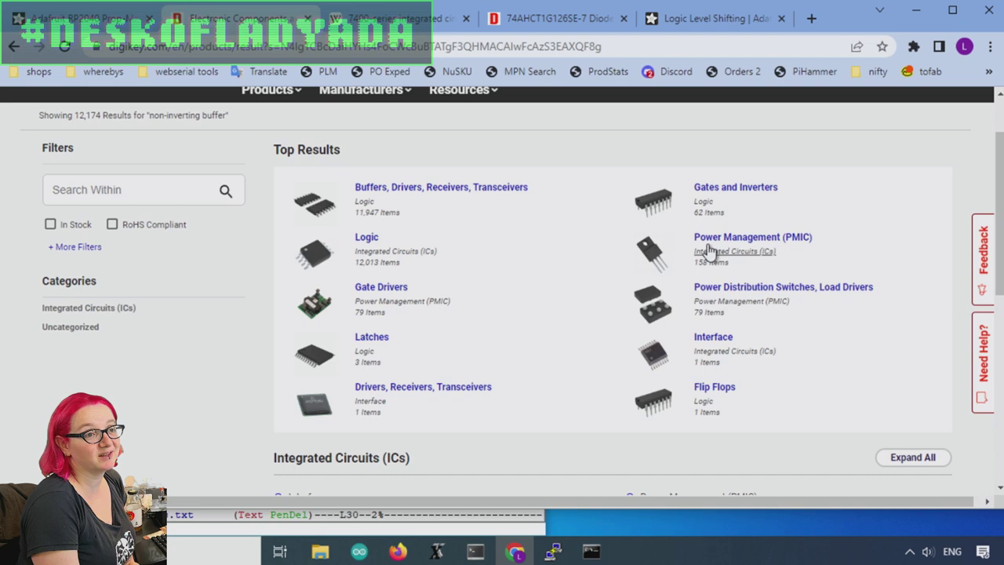
left_click(462, 201)
scroll(772, 154, "down", 3)
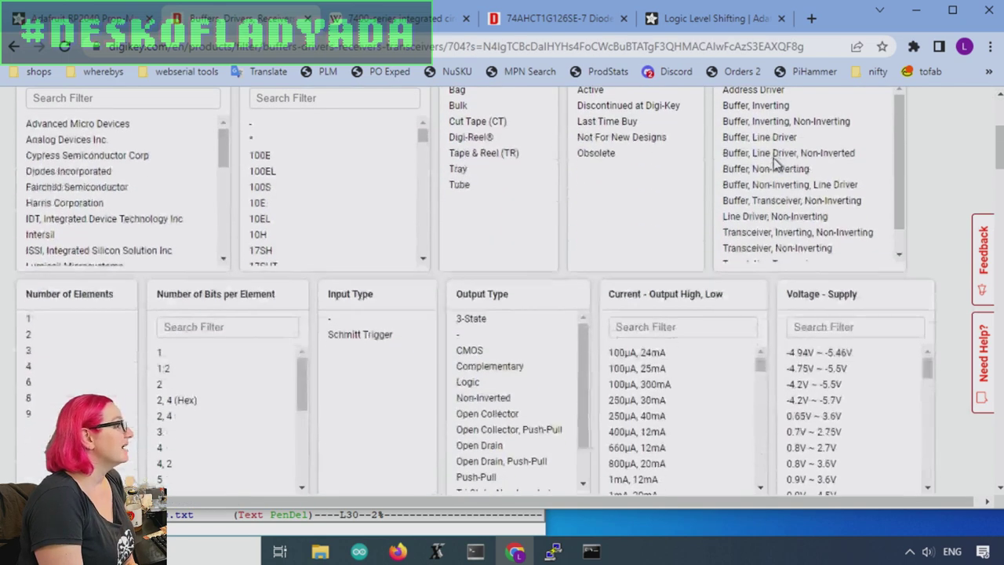
Filter the buffer listing to Active products with 1 element and 1 bit per element, and apply the filters
scroll(772, 161, "up", 1)
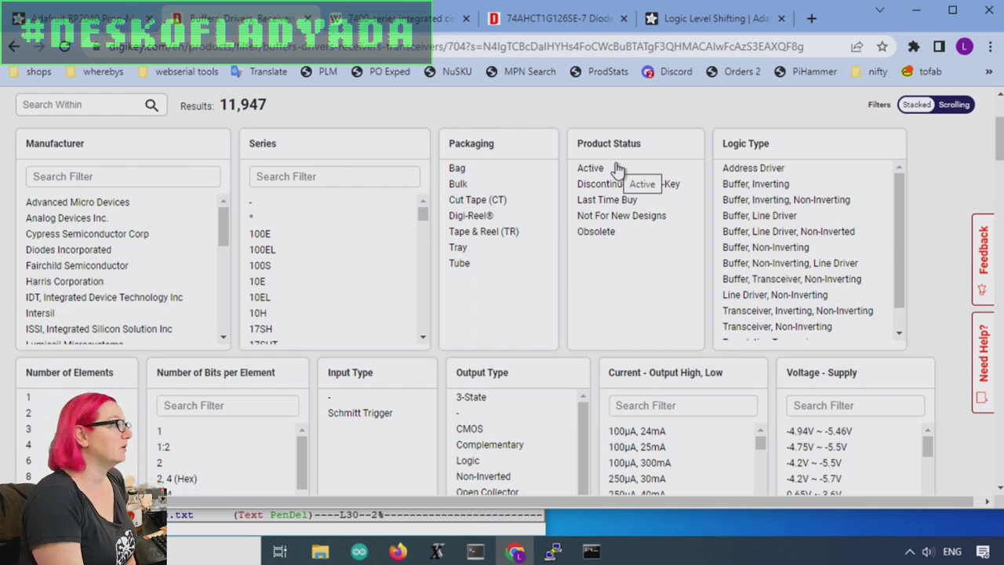
left_click(590, 168)
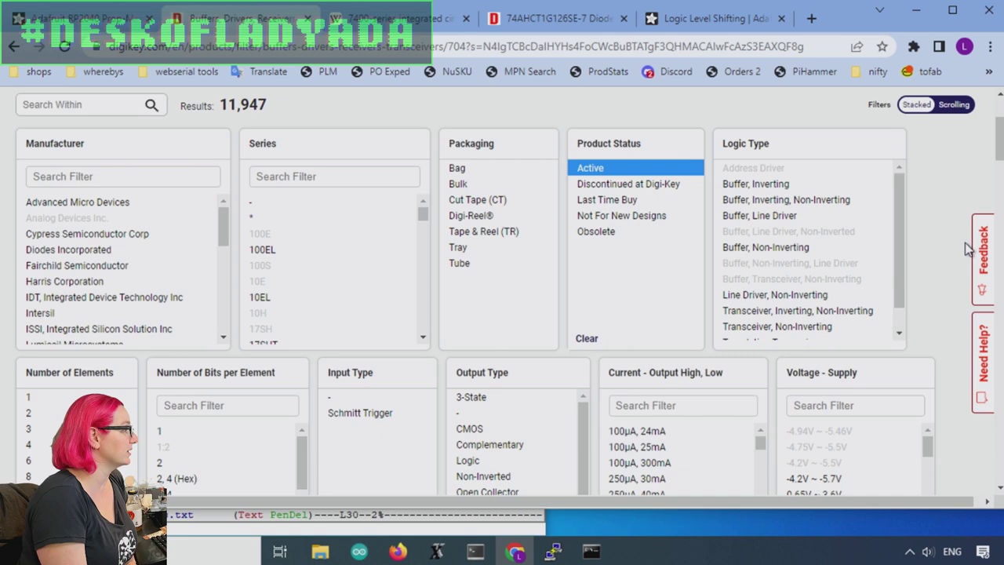
scroll(953, 243, "down", 2)
left_click(35, 240)
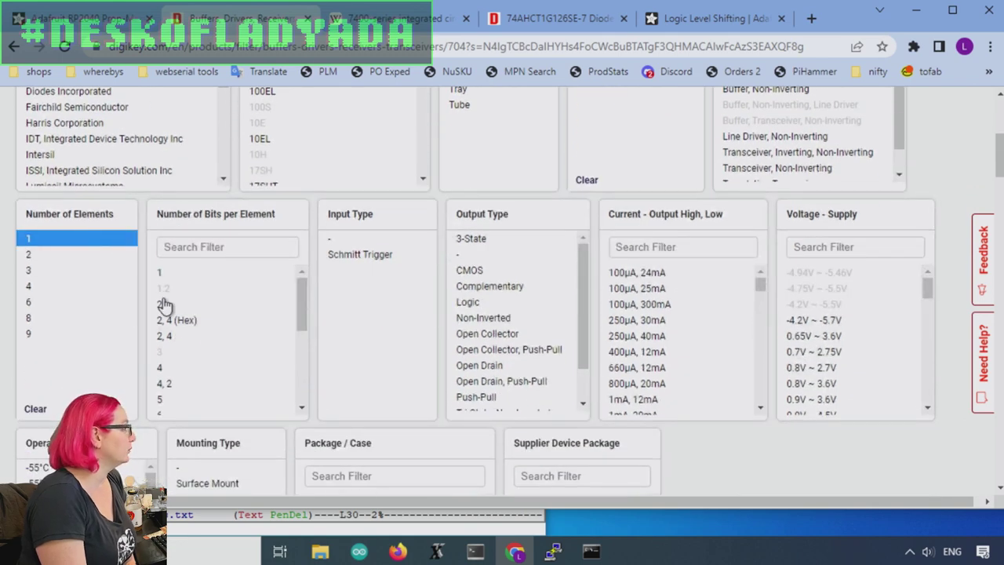
left_click(182, 274)
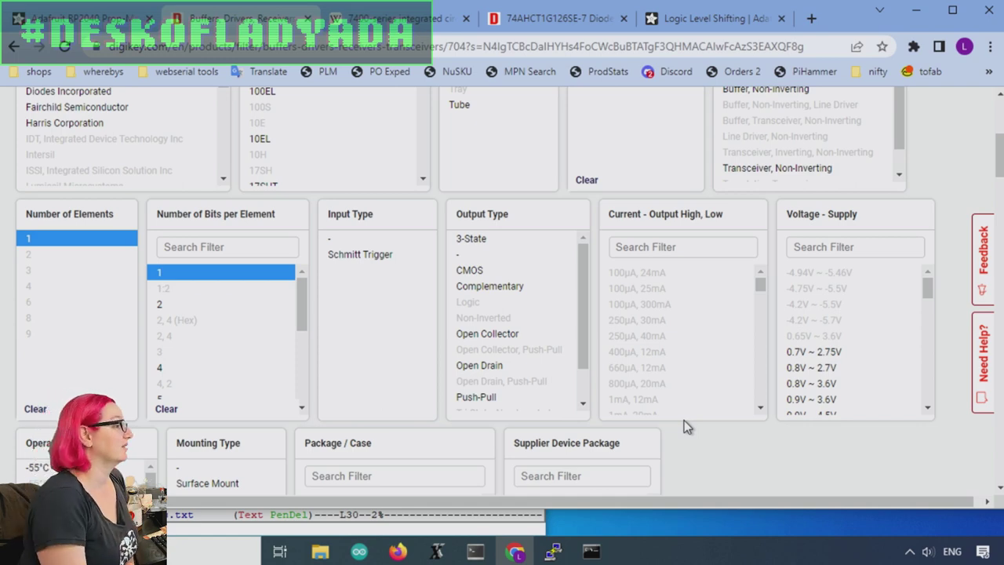
scroll(955, 224, "down", 4)
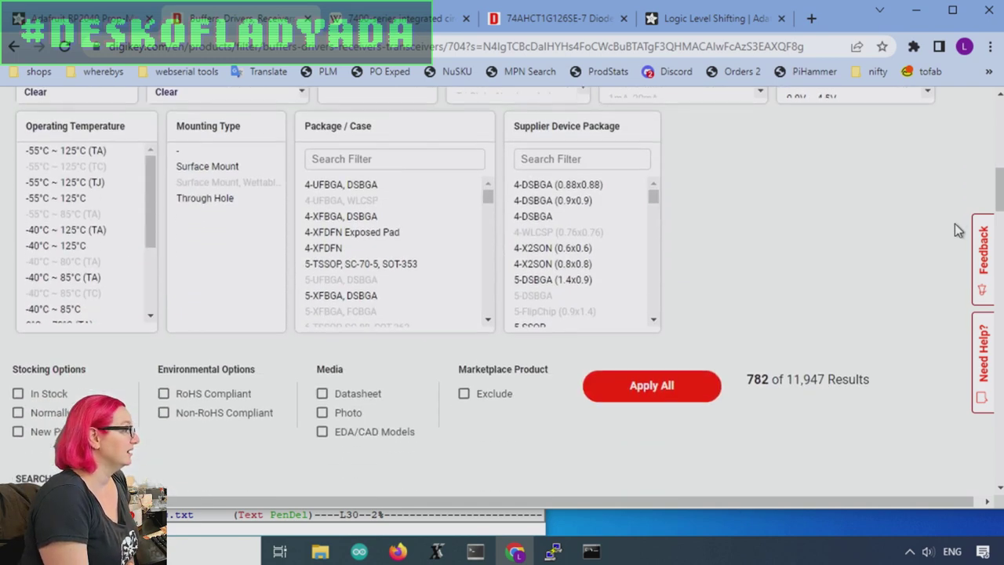
left_click(671, 392)
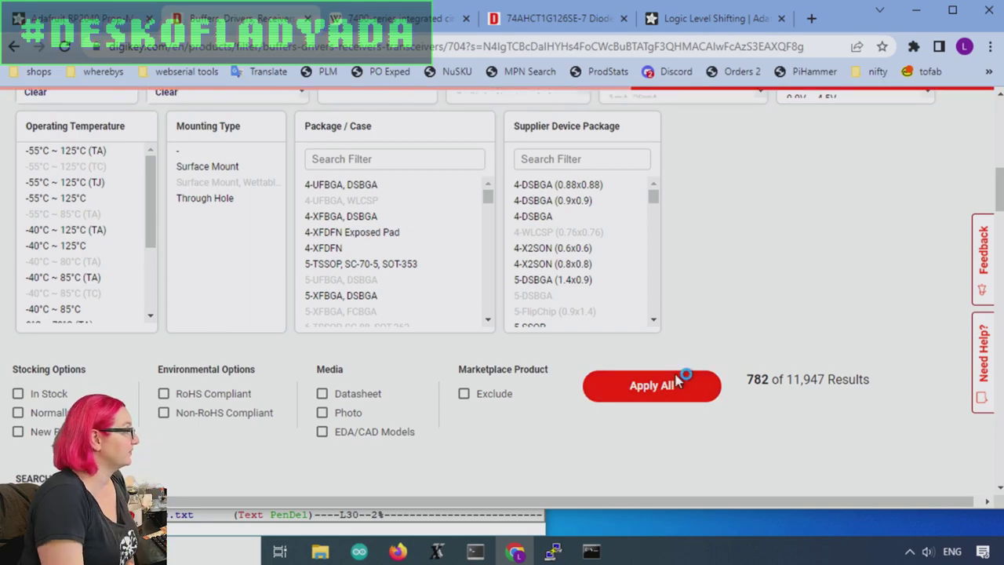
Restrict the mounting type to Surface Mount plus the unspecified "-" entry and apply the filter
scroll(717, 278, "down", 8)
scroll(719, 285, "up", 4)
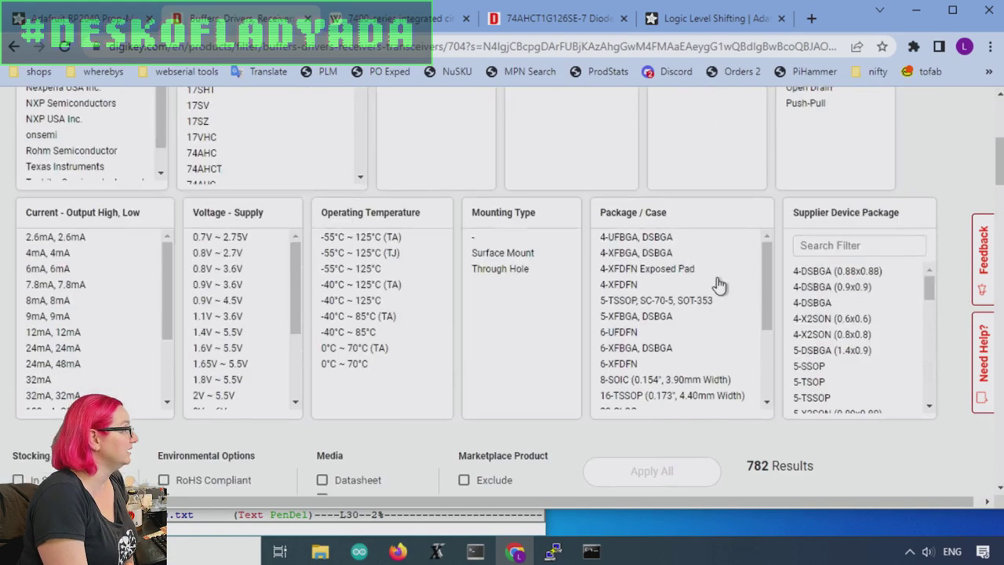
left_click(503, 254)
left_click(503, 238, "ctrl")
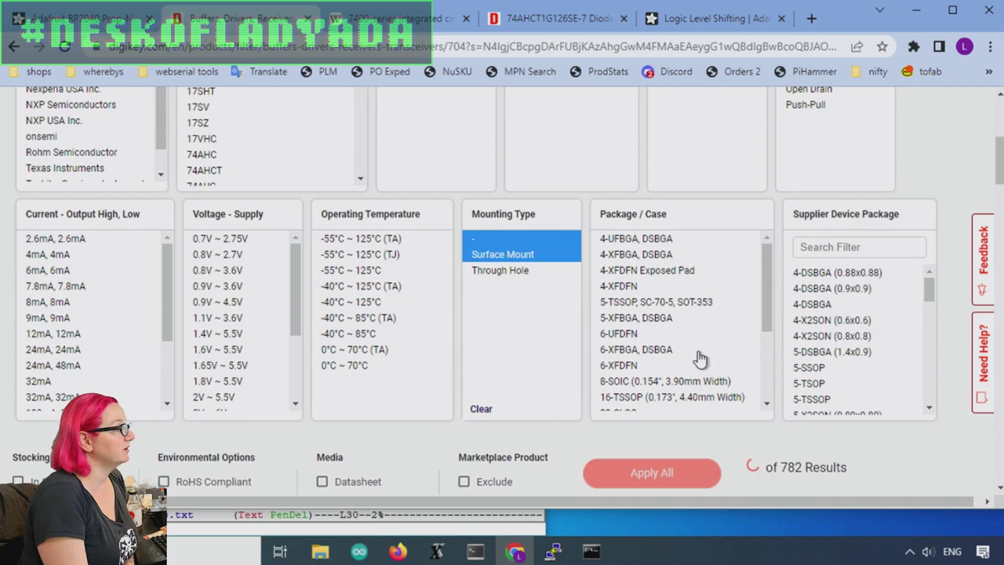
left_click(686, 477)
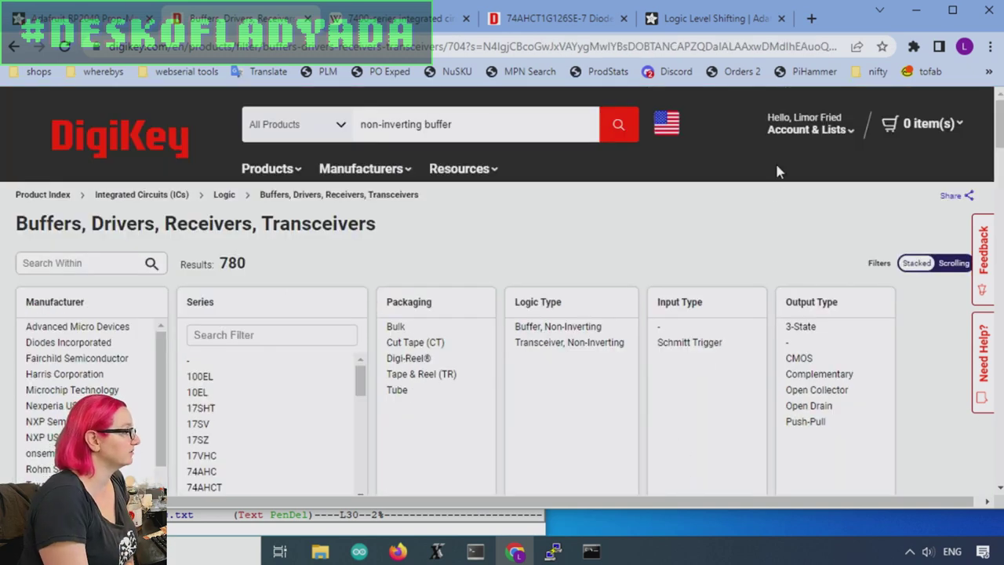
Restrict the logic type to Buffer, Non-Inverting and apply the filter
scroll(766, 206, "down", 2)
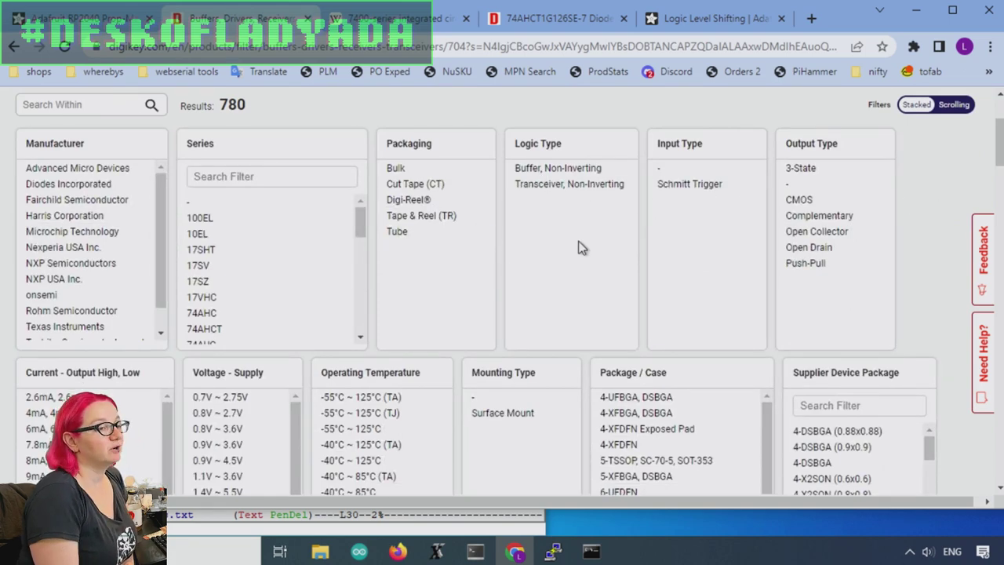
left_click(595, 168)
scroll(923, 240, "down", 3)
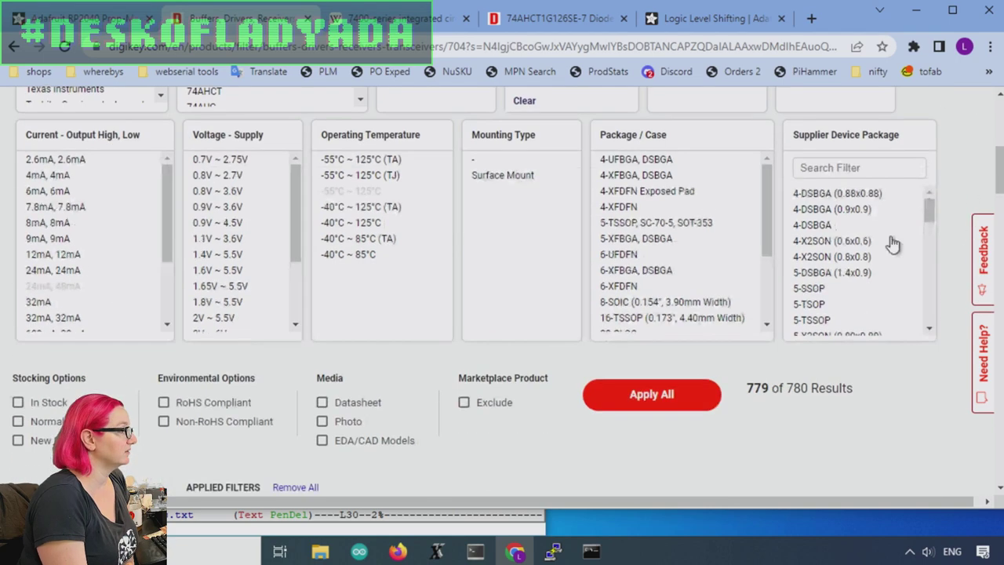
left_click(665, 396)
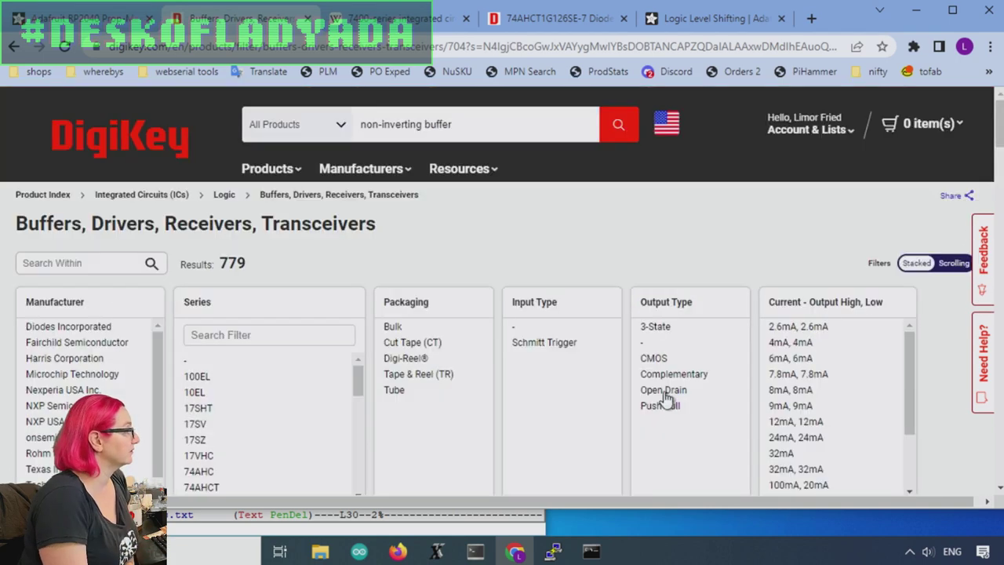
Select the supply voltage ranges 4.75V ~ 5.5V, 4.5V ~ 5.5V, 4.2V ~ 5.7V, 3V ~ 5.5V, 2V ~ 6V and 2V ~ 5.5V
scroll(679, 284, "down", 3)
scroll(784, 286, "down", 1)
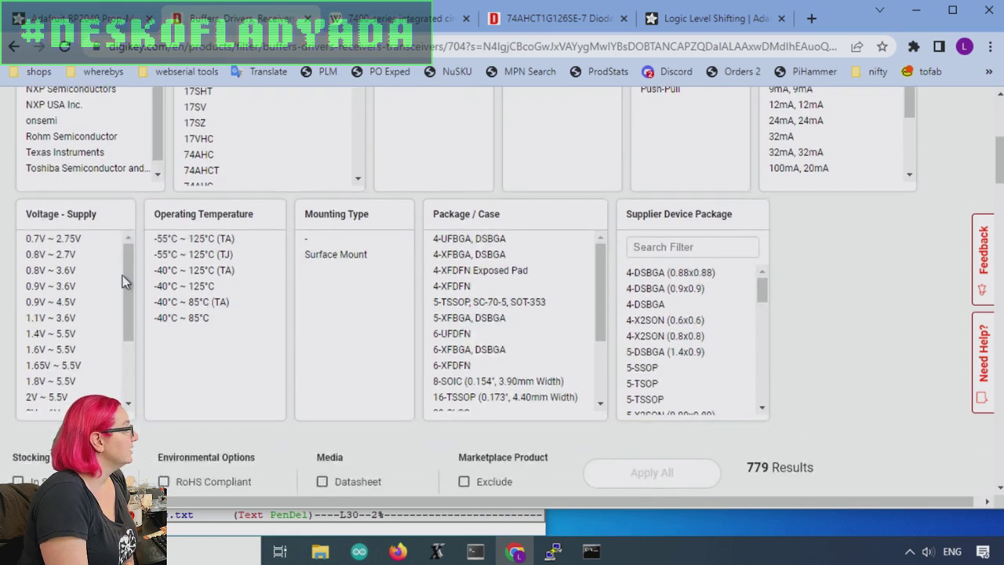
left_click_drag(128, 278, 130, 337)
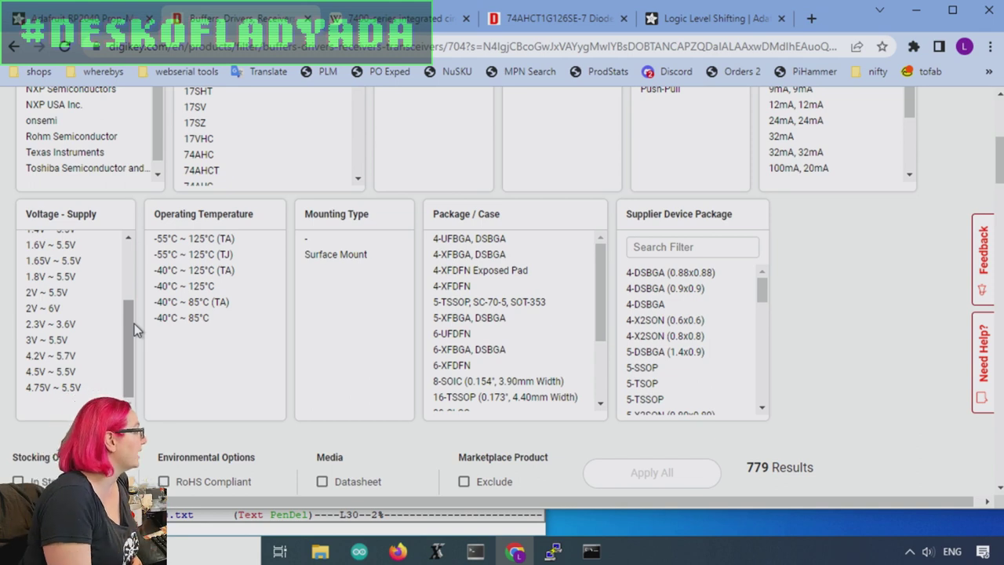
left_click(79, 388)
left_click_drag(79, 387, 93, 346)
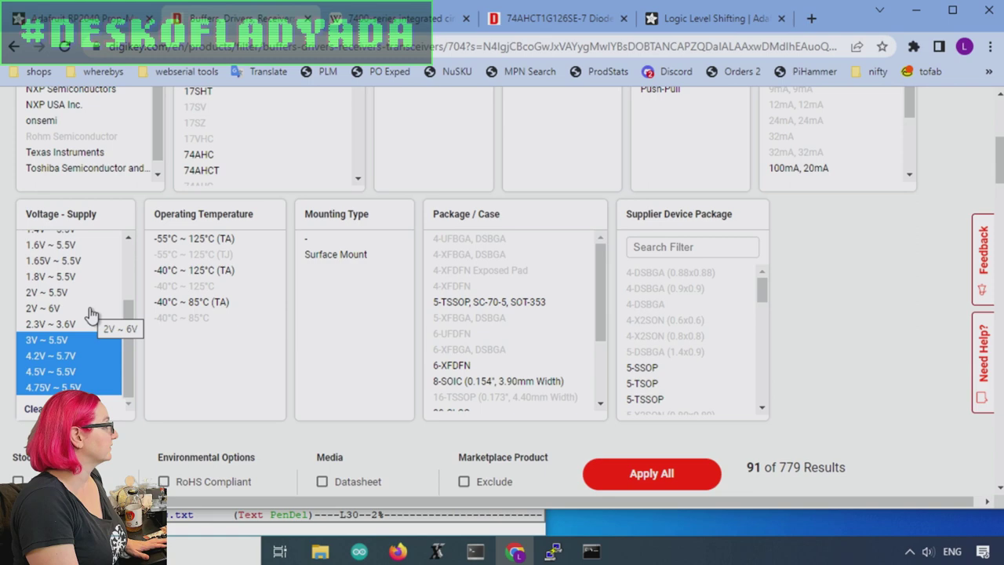
left_click(88, 307)
left_click(81, 293)
Add the supply voltage ranges 1.8V ~ 5.5V, 1.65V ~ 5.5V, 1.6V ~ 5.5V and 1.4V ~ 5.5V, and apply the voltage filter
left_click_drag(128, 309, 129, 277)
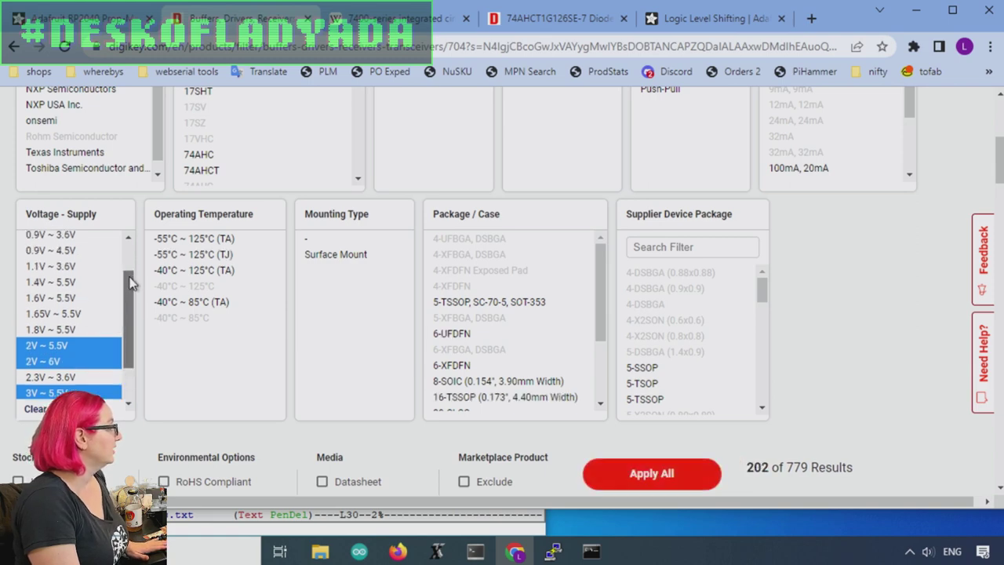
left_click(51, 330)
left_click(51, 307)
left_click(51, 292)
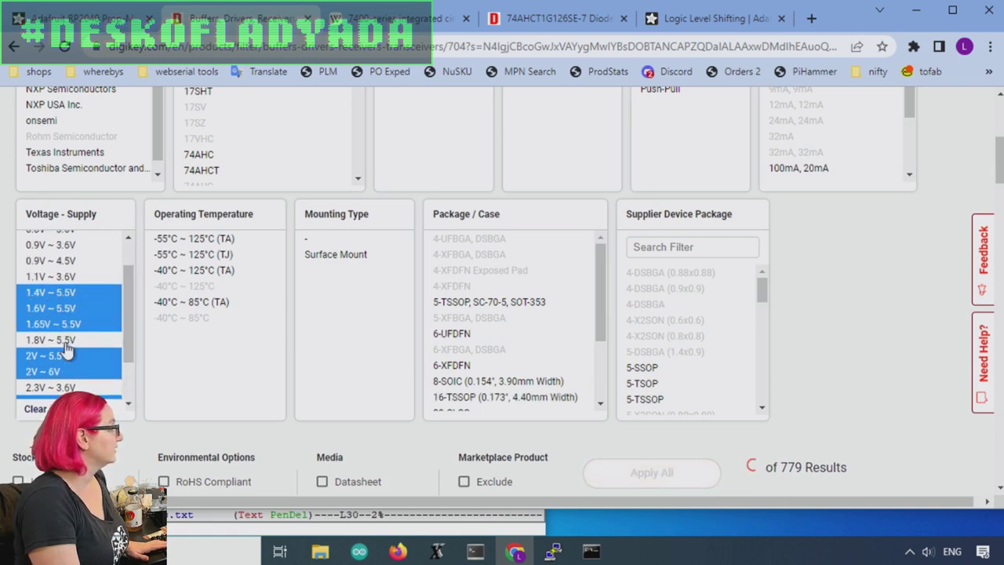
left_click(61, 340)
left_click_drag(130, 327, 93, 252)
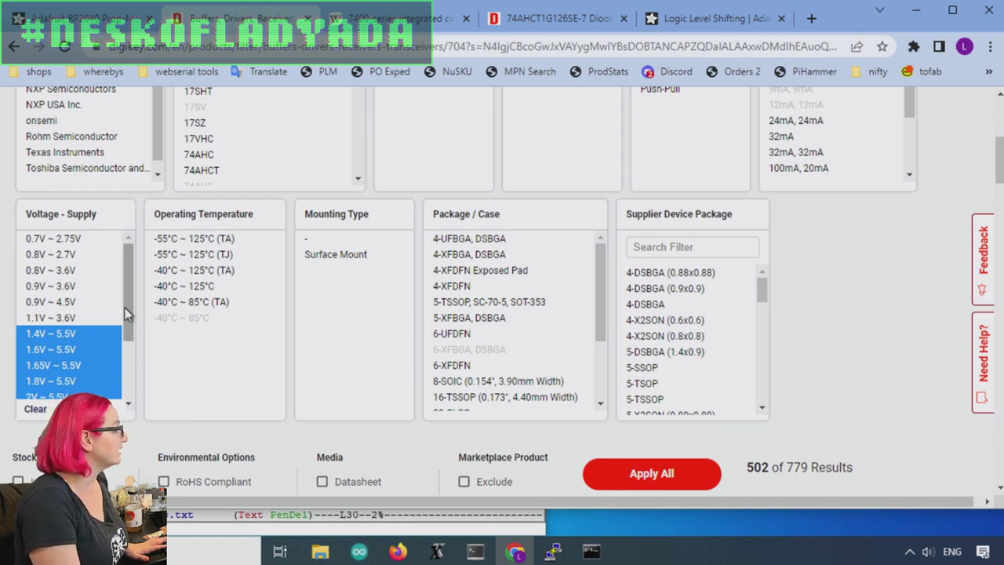
scroll(124, 307, "down", 2)
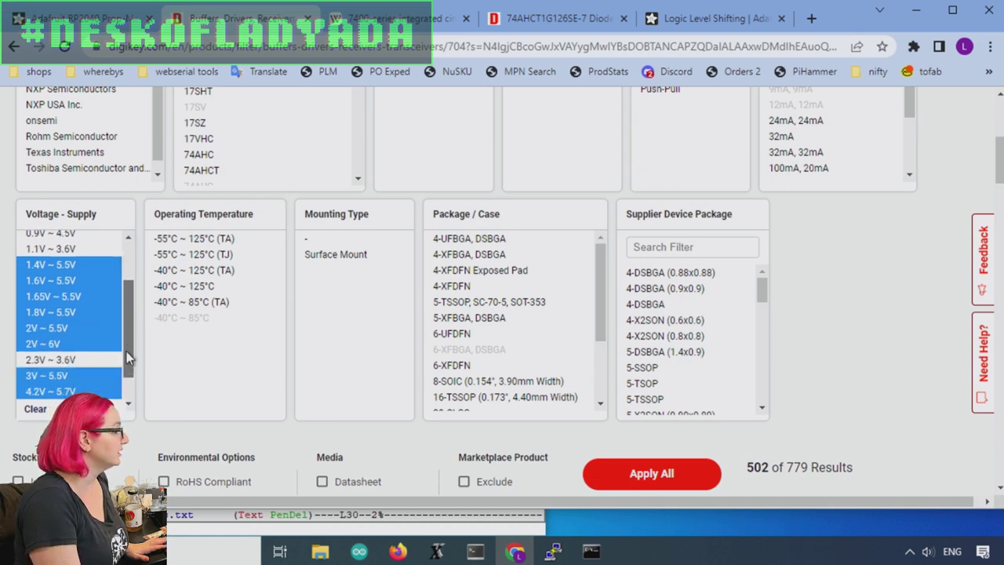
left_click(645, 473)
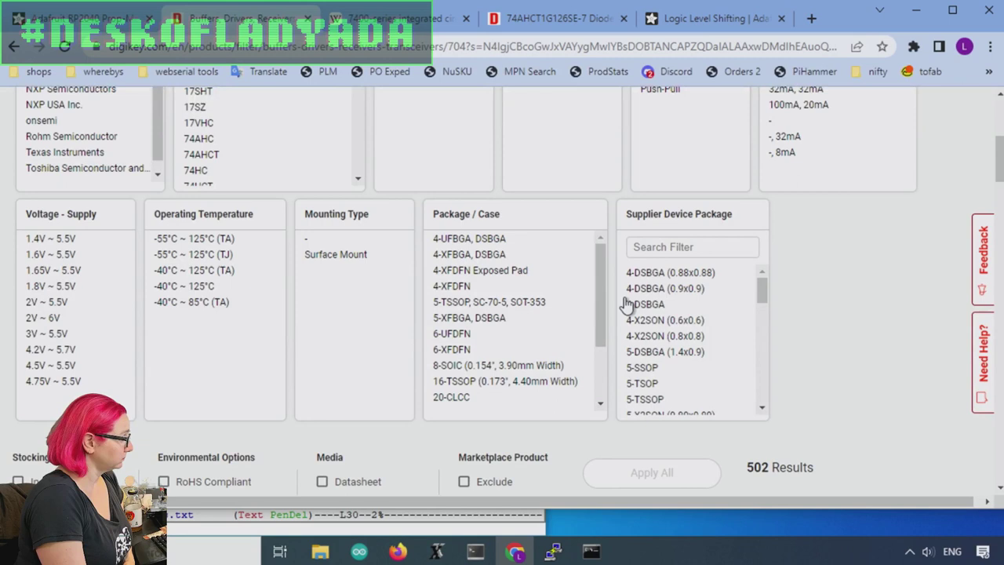
Select the package options SC-74A, SOT-753 and 5-TSSOP, SC-70-5, SOT-353
left_click_drag(607, 293, 601, 369)
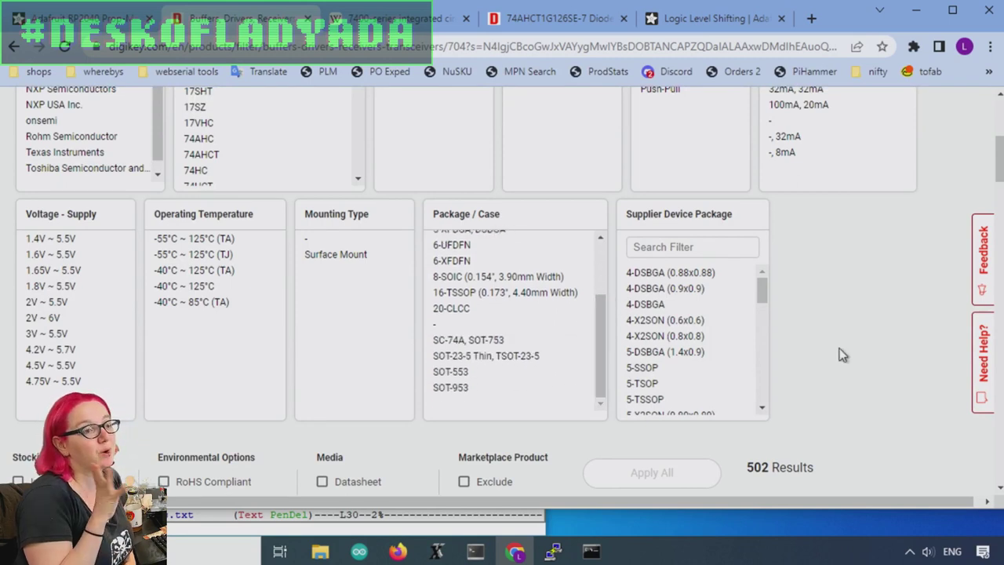
left_click(497, 341)
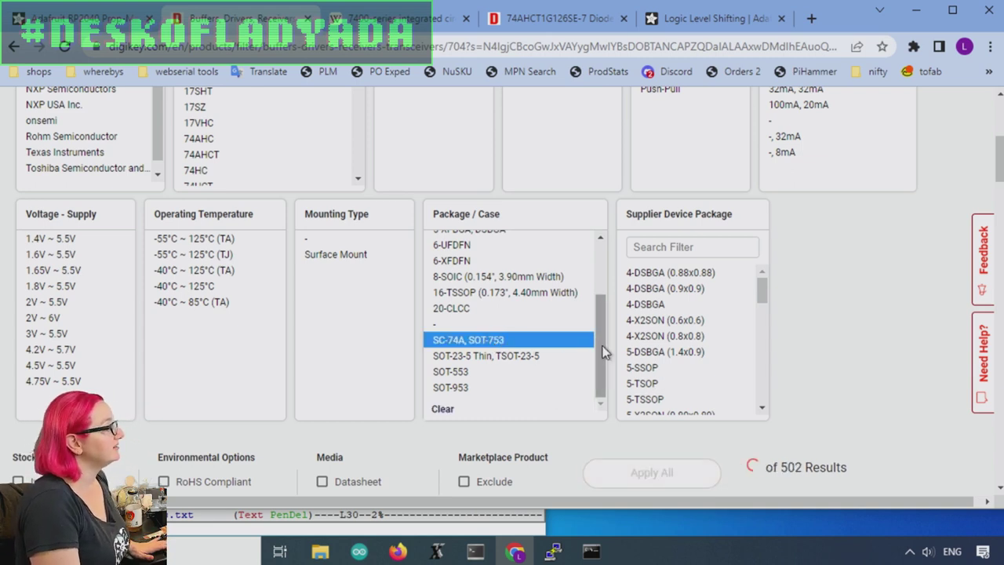
scroll(601, 340, "up", 1)
scroll(601, 338, "up", 2)
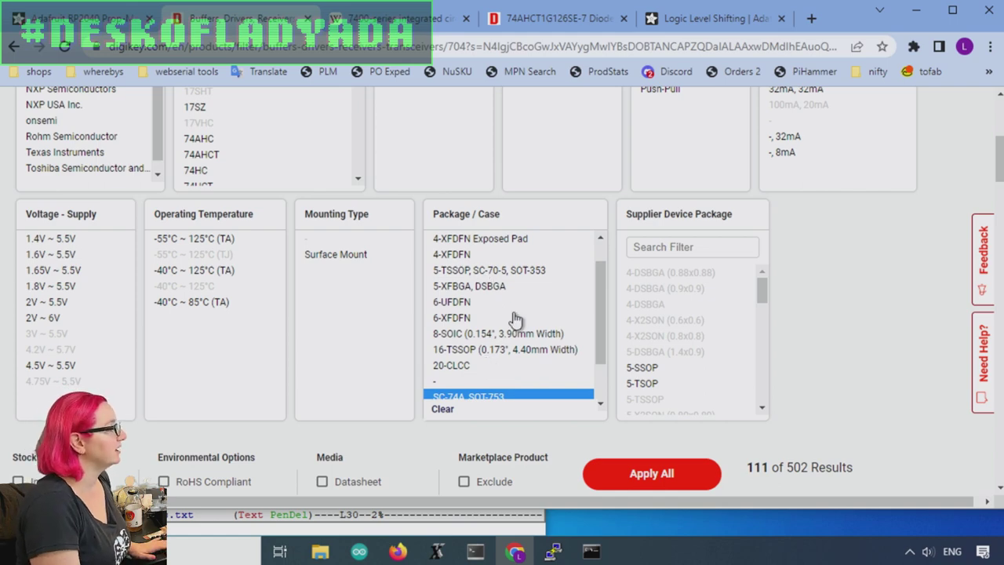
scroll(502, 281, "up", 1)
scroll(502, 281, "up", 1)
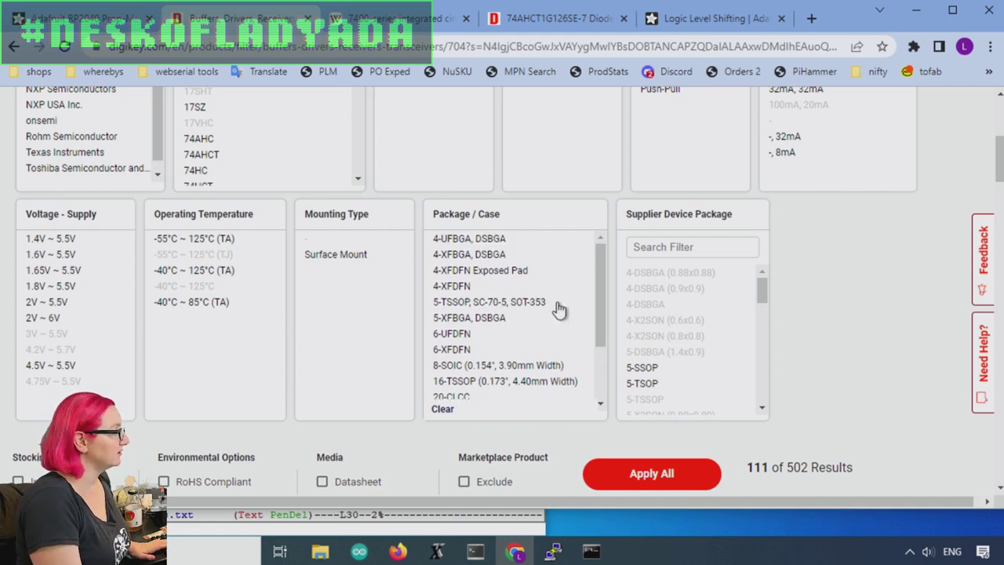
left_click(556, 302)
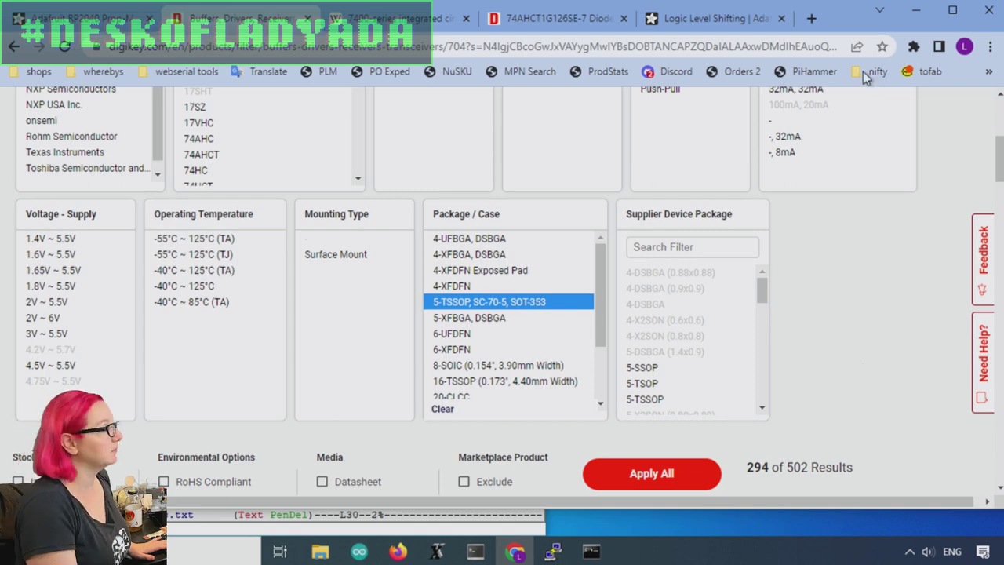
Open the Prop-Maker Feather board photo from its product page in a separate tab and examine the components at full size
left_click(693, 20)
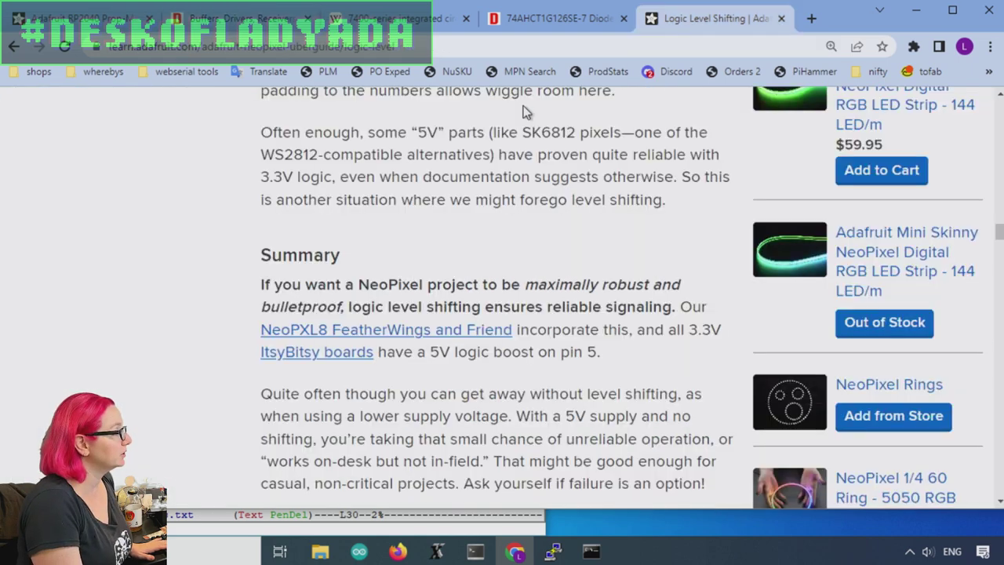
left_click(118, 20)
right_click(458, 170)
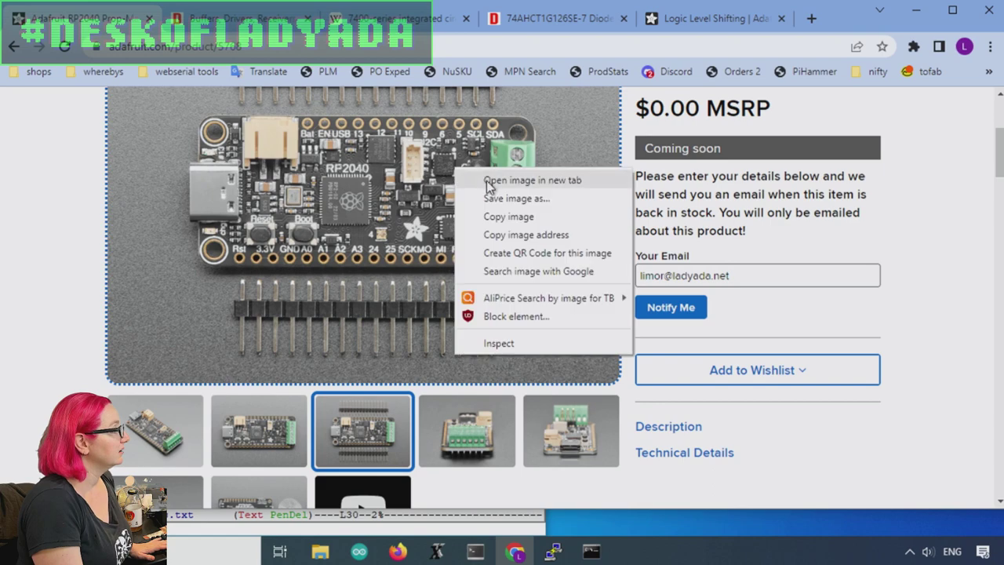
left_click(488, 180)
left_click(206, 20)
scroll(620, 273, "down", 2)
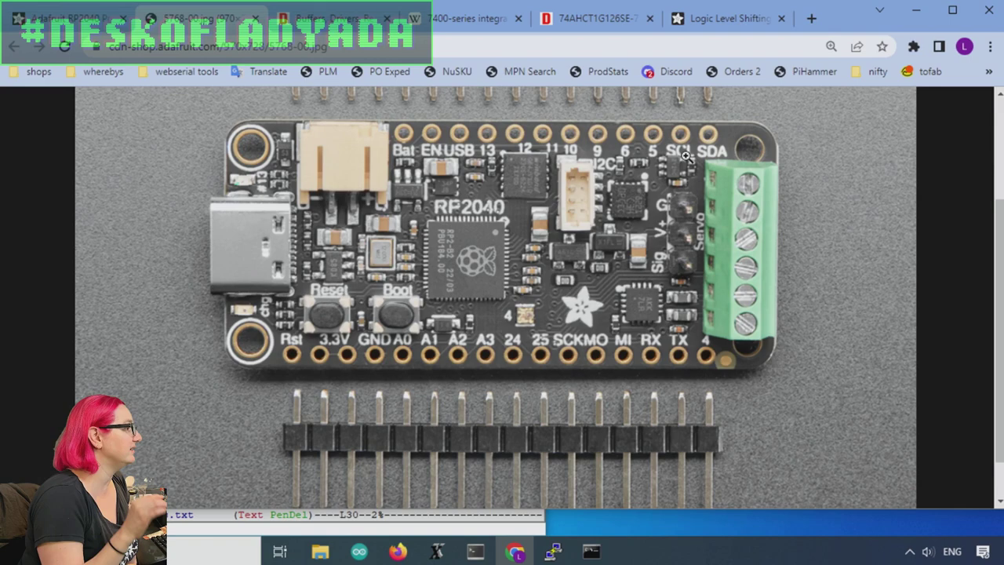
Return to the DigiKey filters, review the selected packages and the supplier device packages, and apply the package filter
left_click(314, 23)
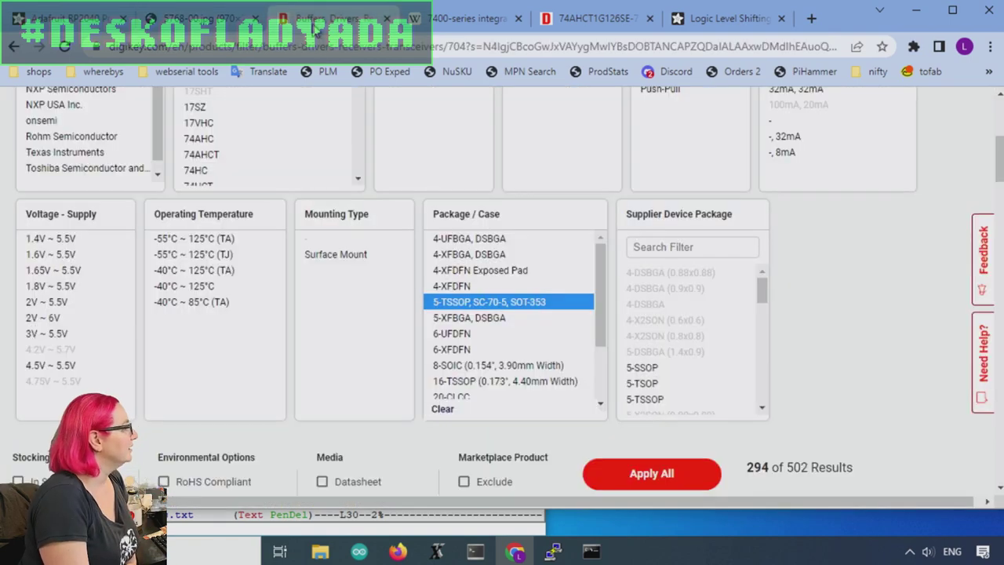
scroll(602, 283, "down", 1)
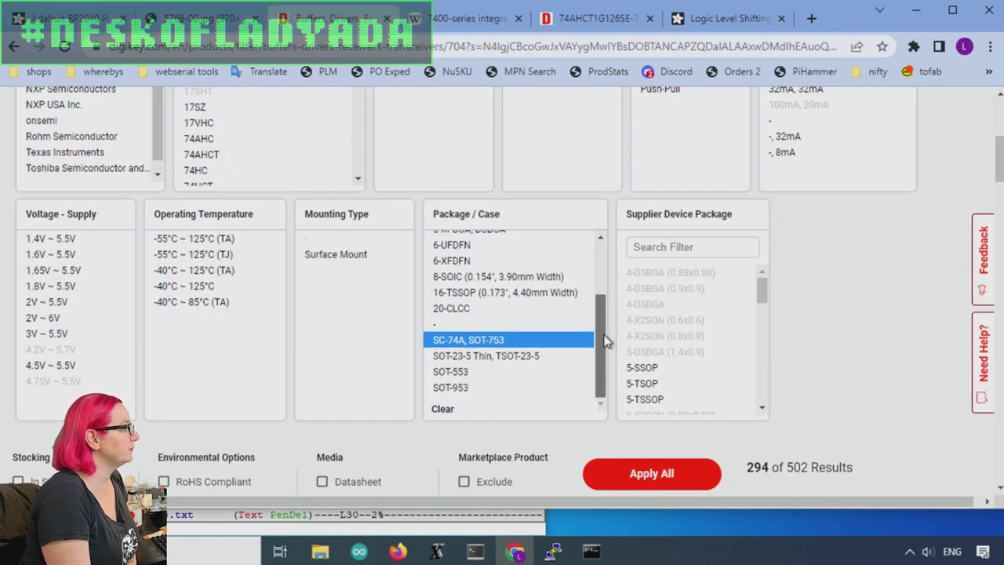
scroll(604, 271, "up", 1)
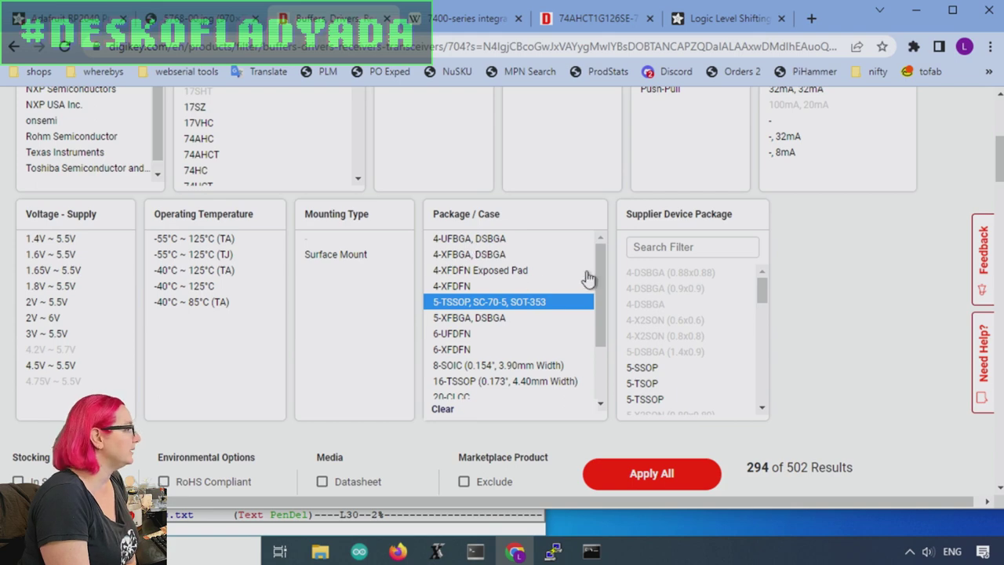
left_click_drag(604, 271, 603, 327)
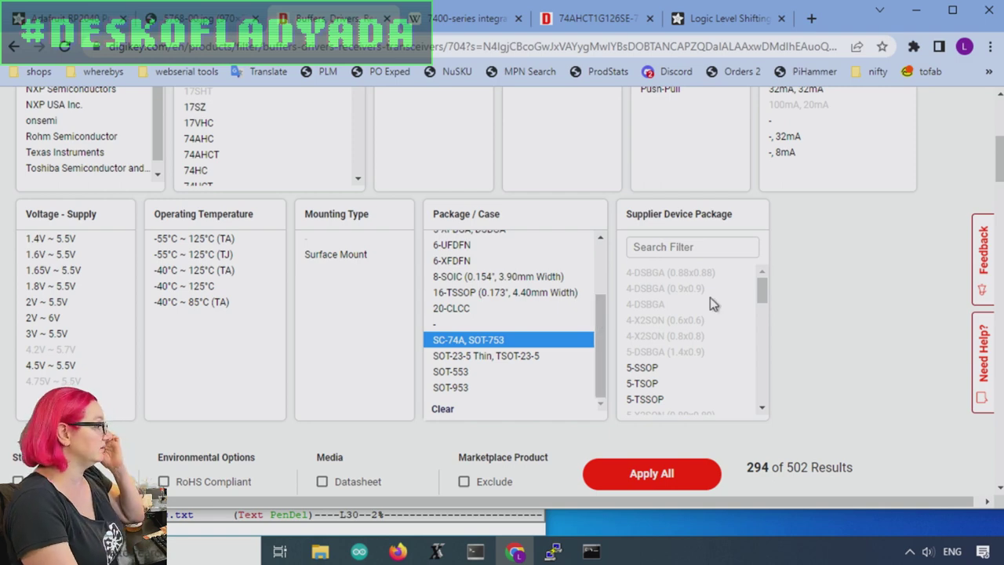
left_click_drag(762, 291, 767, 319)
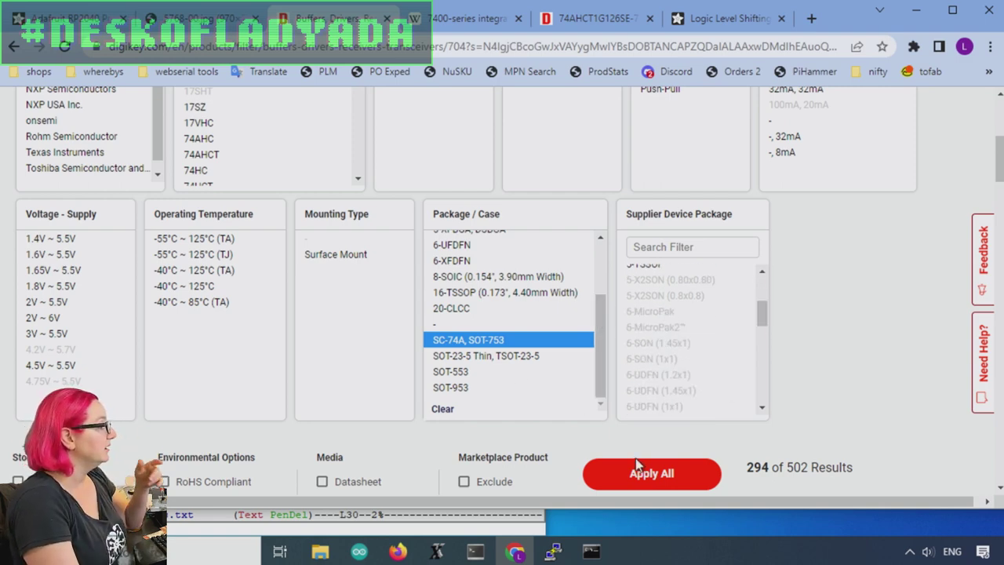
left_click(650, 473)
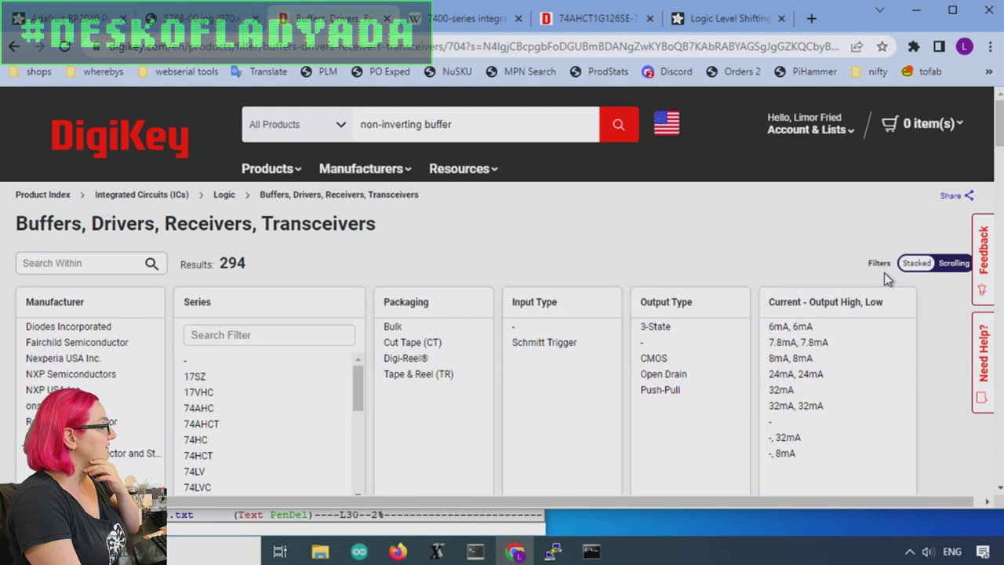
Keep the In Stock option, exclude Marketplace products, and apply the filters
scroll(93, 315, "down", 2)
left_click(64, 327)
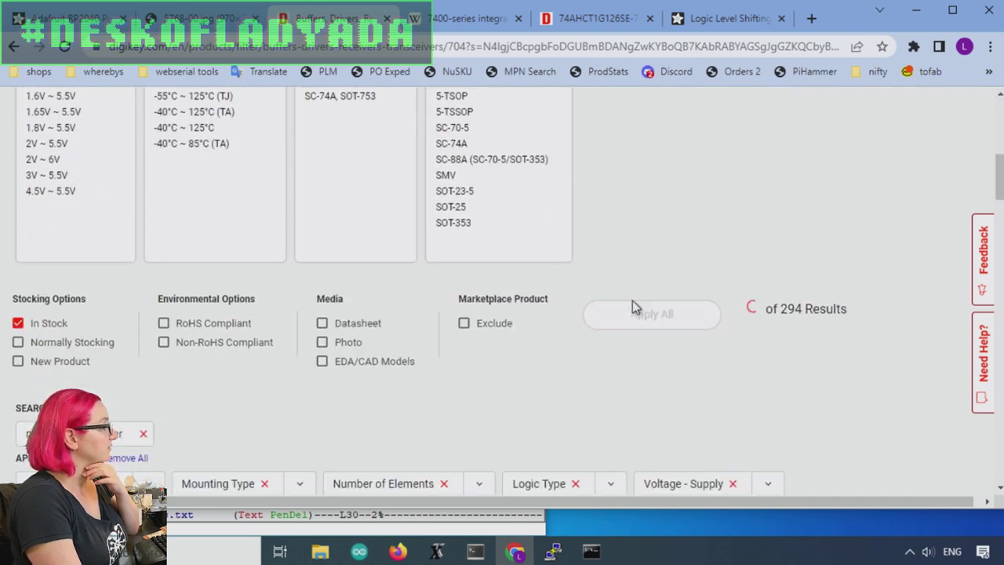
left_click(494, 324)
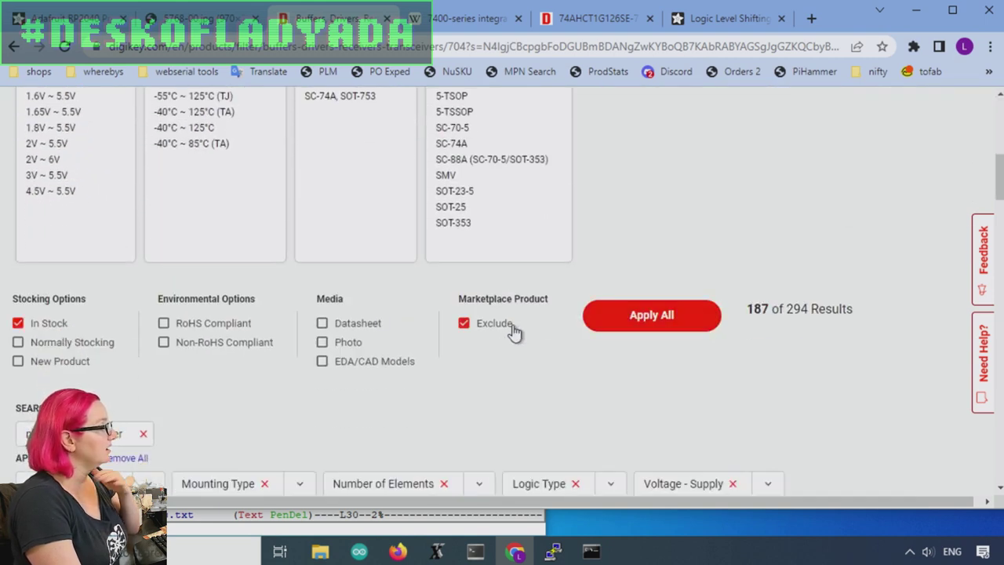
left_click(650, 315)
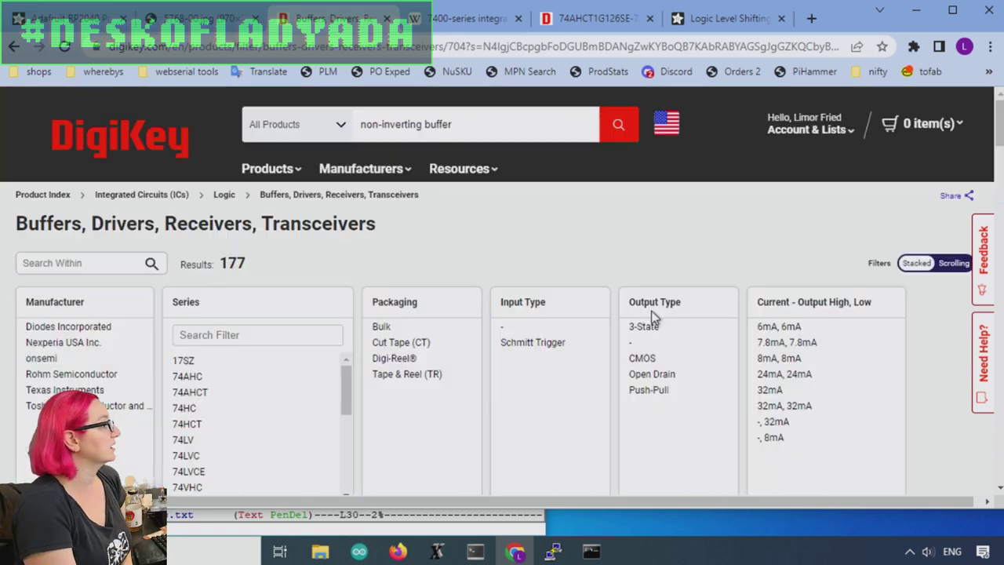
Select the output types 3-State, -, CMOS and Push-Pull, leaving out Open Drain, and apply the filter
scroll(919, 308, "down", 4)
scroll(922, 304, "up", 3)
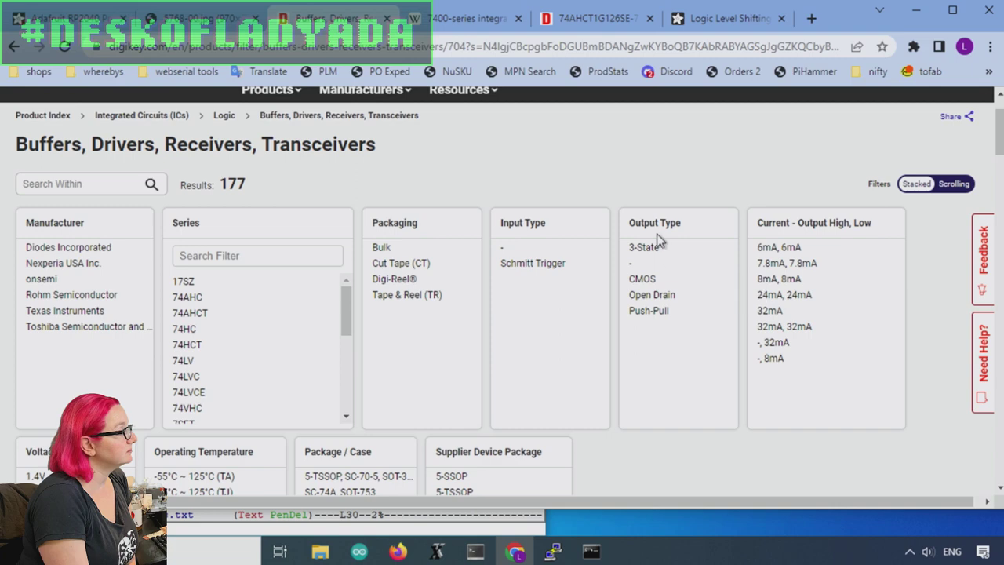
left_click_drag(659, 314, 664, 258)
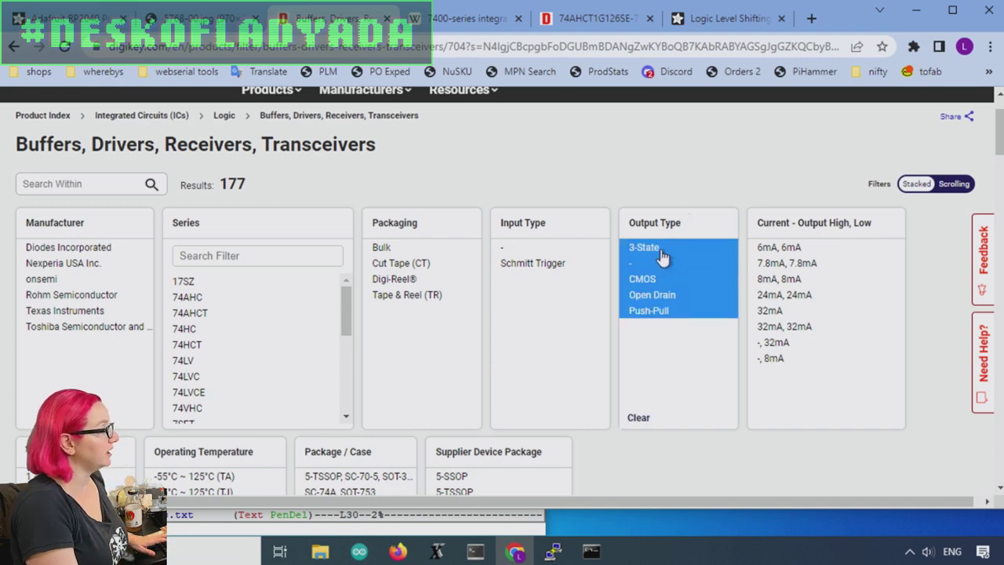
left_click(651, 295, "ctrl")
right_click(668, 311)
left_click(961, 424)
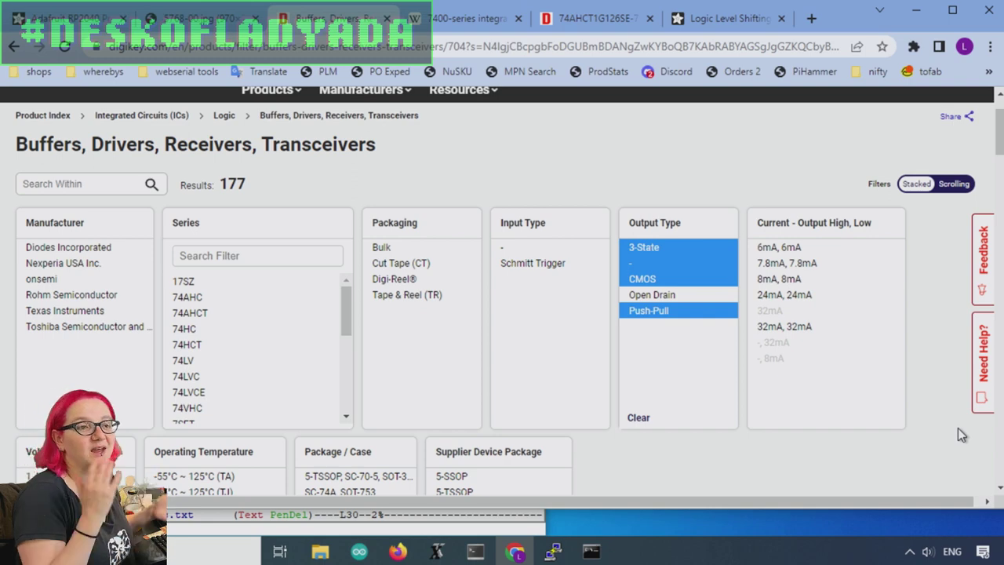
scroll(717, 163, "down", 5)
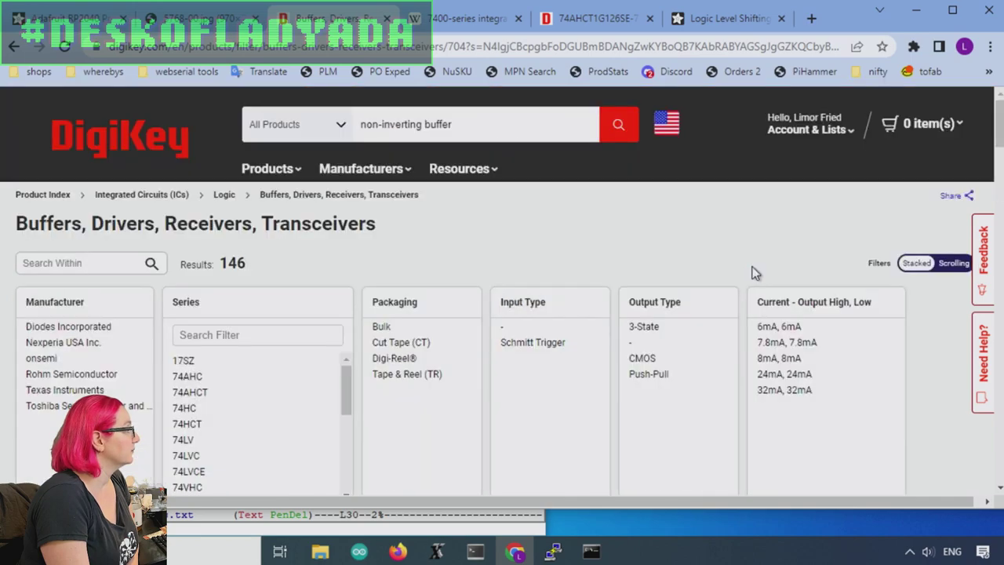
Look through the filtered buffer results, comparing part numbers, stock quantities, prices and logic series
scroll(749, 270, "down", 12)
scroll(751, 268, "down", 1)
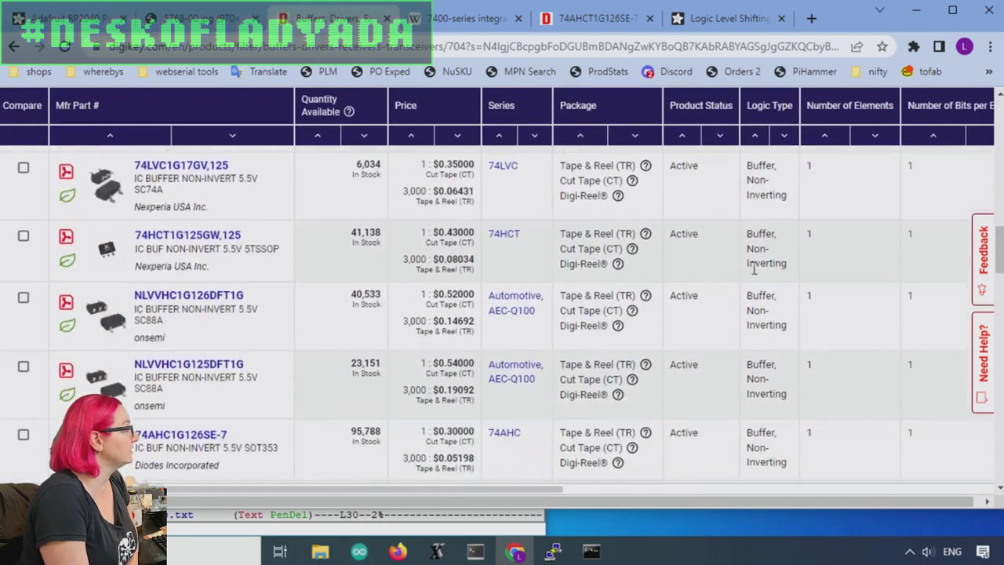
scroll(314, 279, "down", 2)
scroll(315, 276, "up", 1)
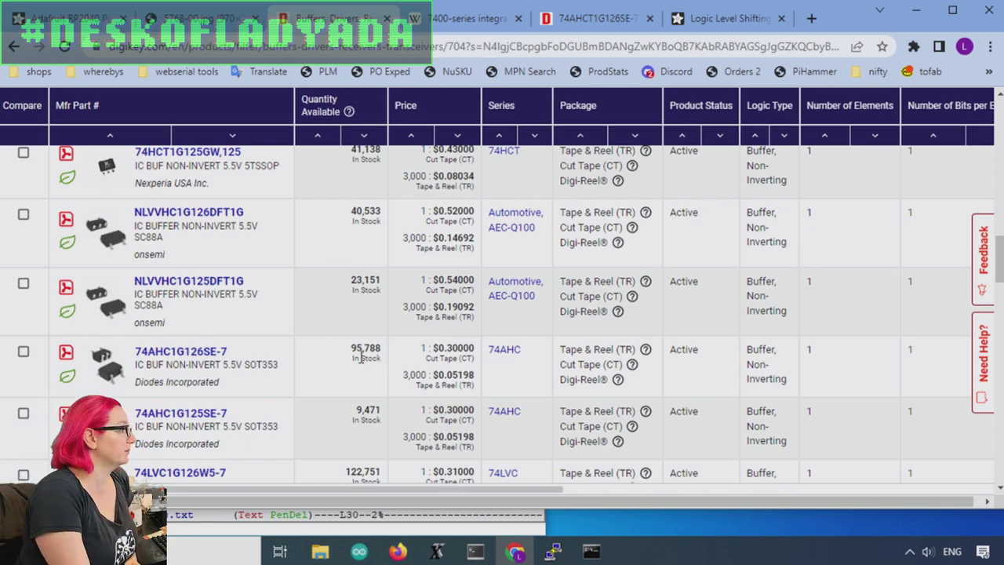
mouse_move(404, 486)
left_mouse_down()
mouse_move(438, 494)
mouse_move(404, 494)
left_mouse_up()
scroll(223, 333, "up", 2)
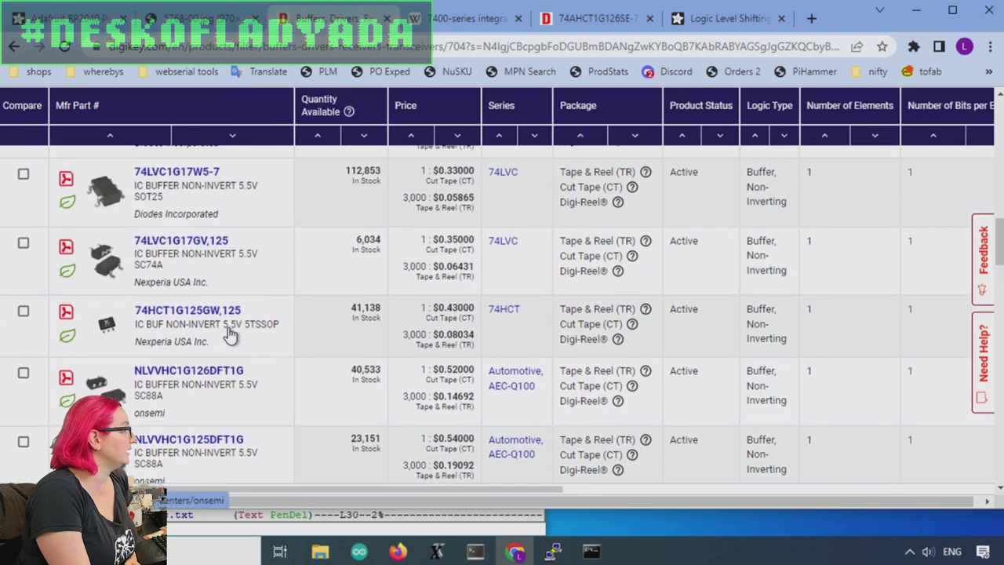
scroll(227, 333, "up", 3)
scroll(233, 345, "down", 8)
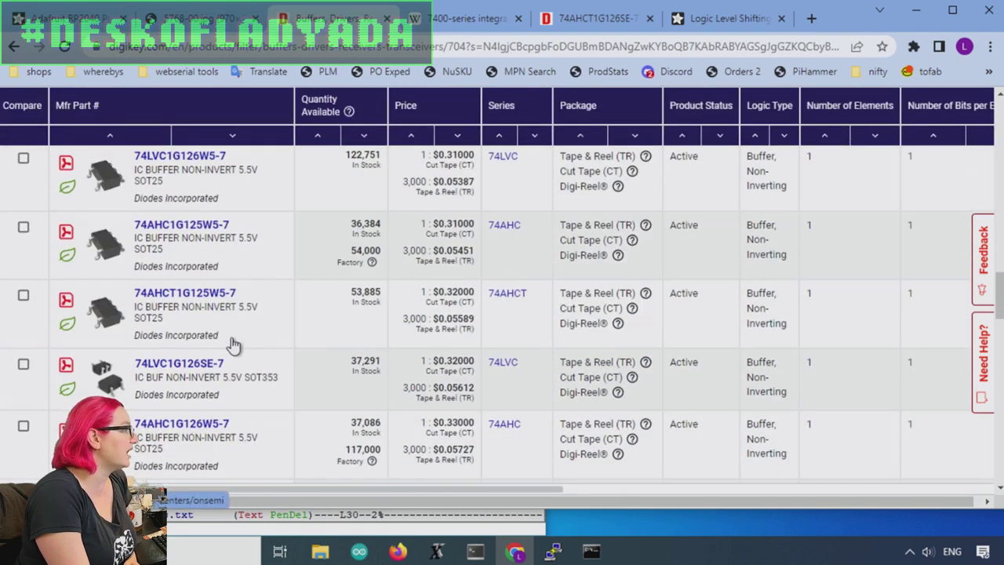
scroll(233, 345, "down", 6)
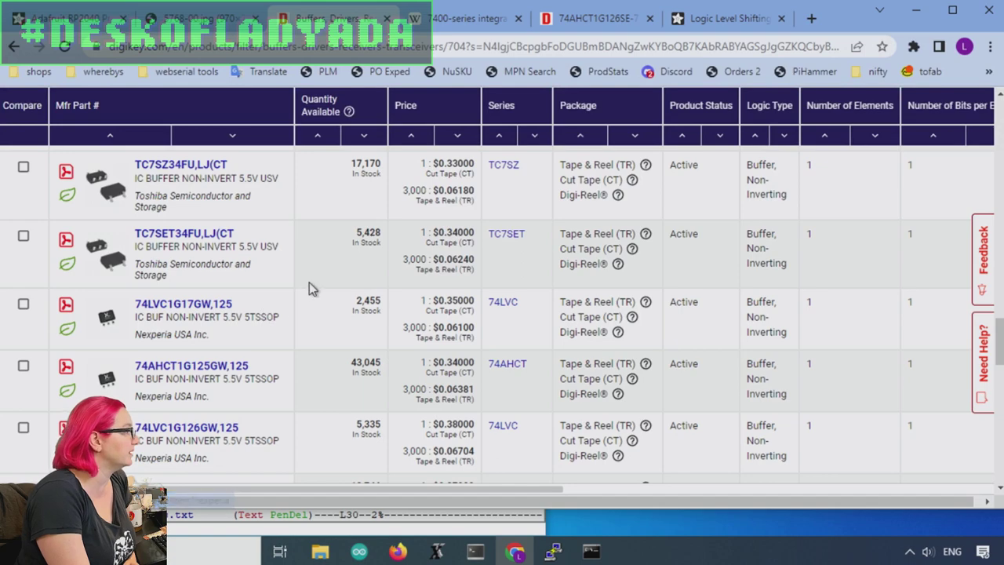
scroll(314, 282, "down", 7)
scroll(317, 278, "up", 4)
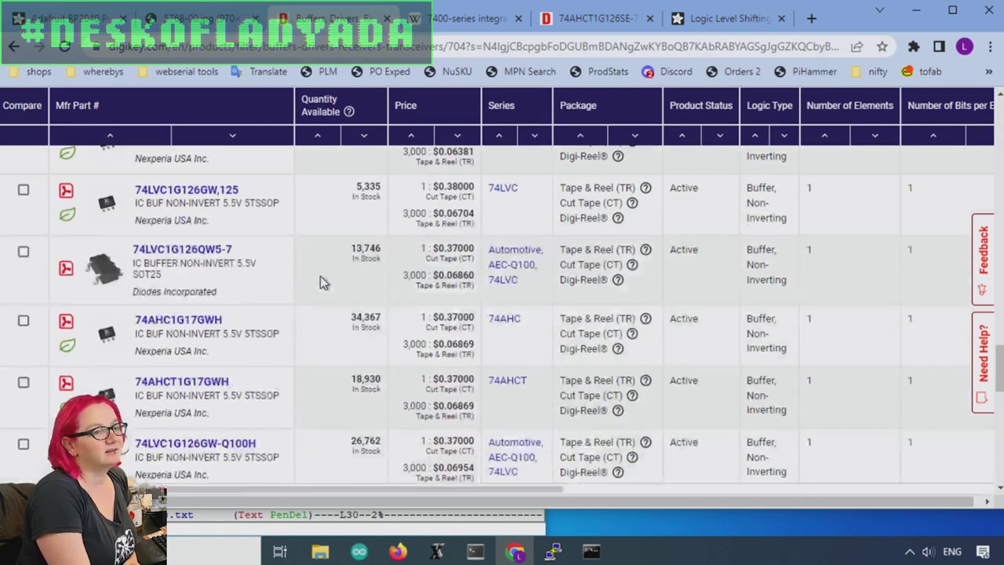
scroll(321, 274, "up", 8)
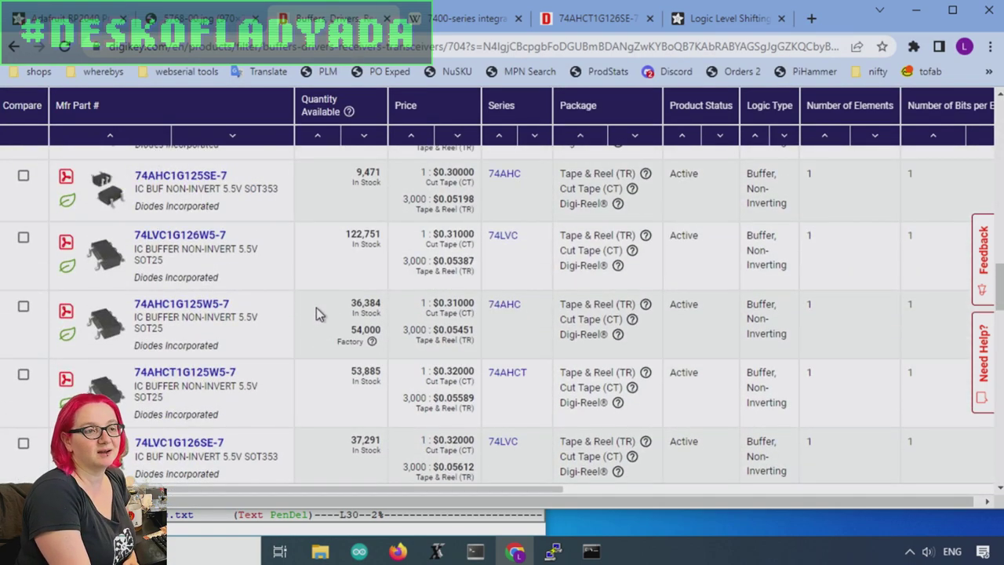
scroll(315, 267, "up", 3)
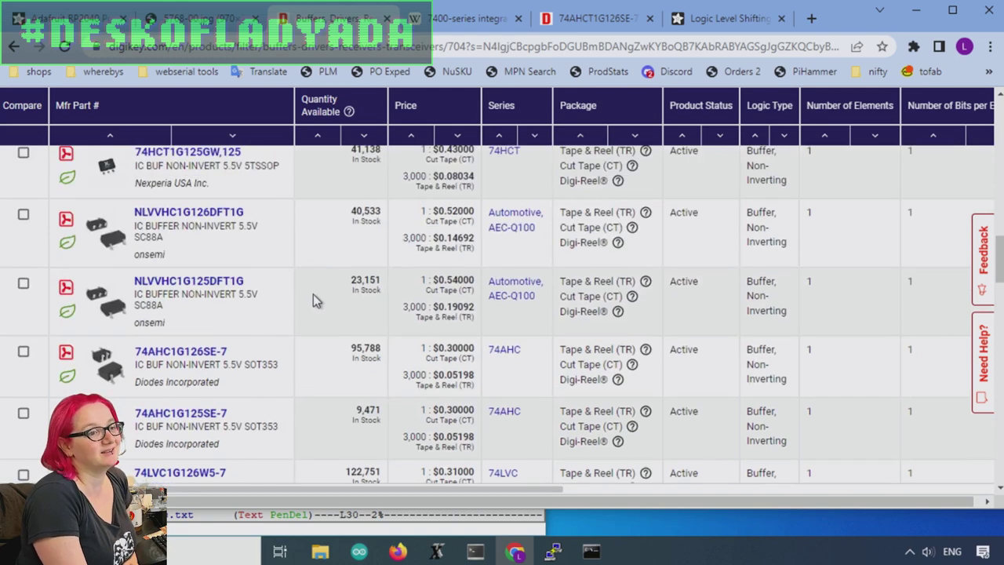
scroll(314, 295, "up", 3)
scroll(314, 294, "up", 3)
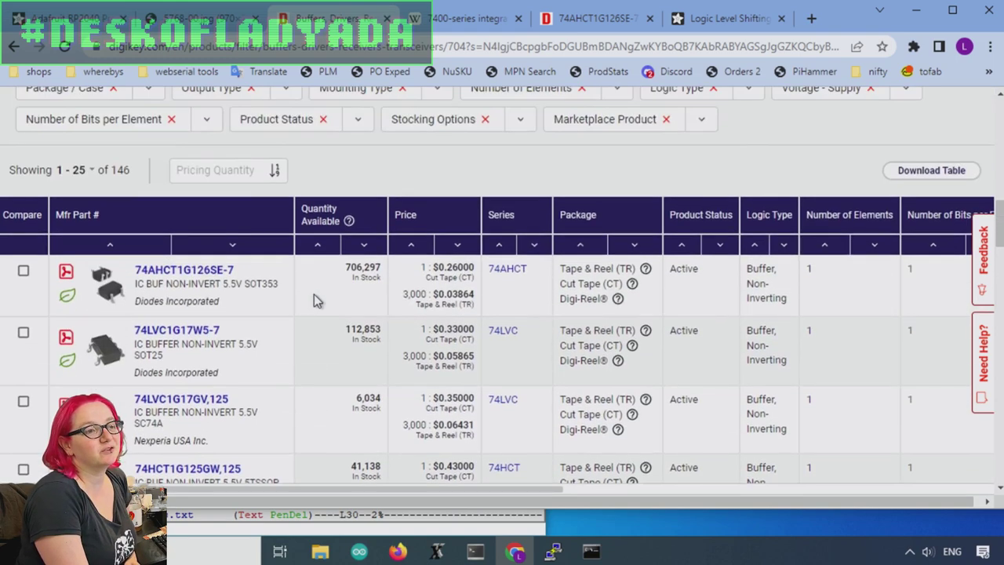
scroll(314, 294, "down", 3)
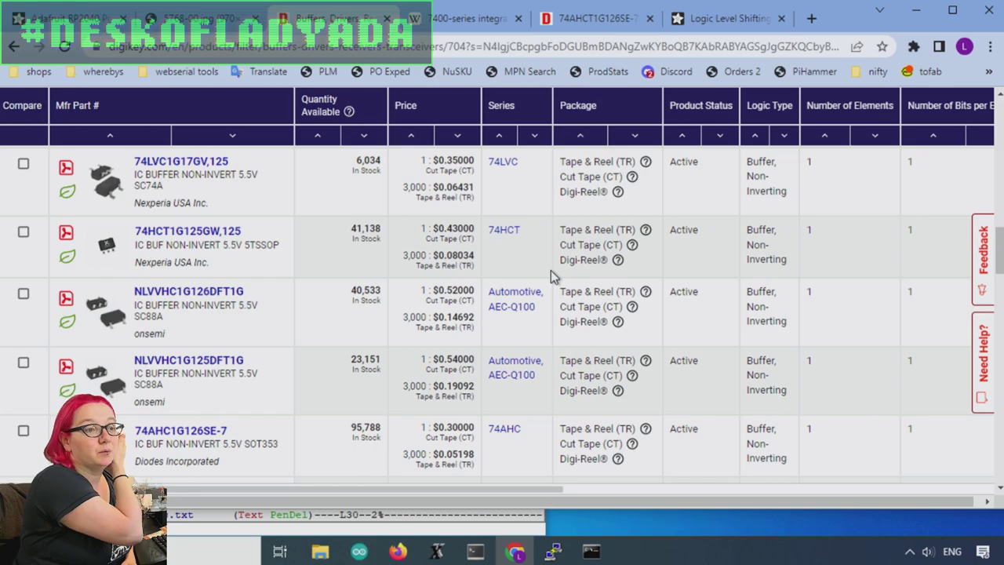
Switch to the Wikipedia article on 7400-series integrated circuits and examine the bipolar TTL rows of the Families table
left_click(484, 14)
scroll(580, 337, "down", 9)
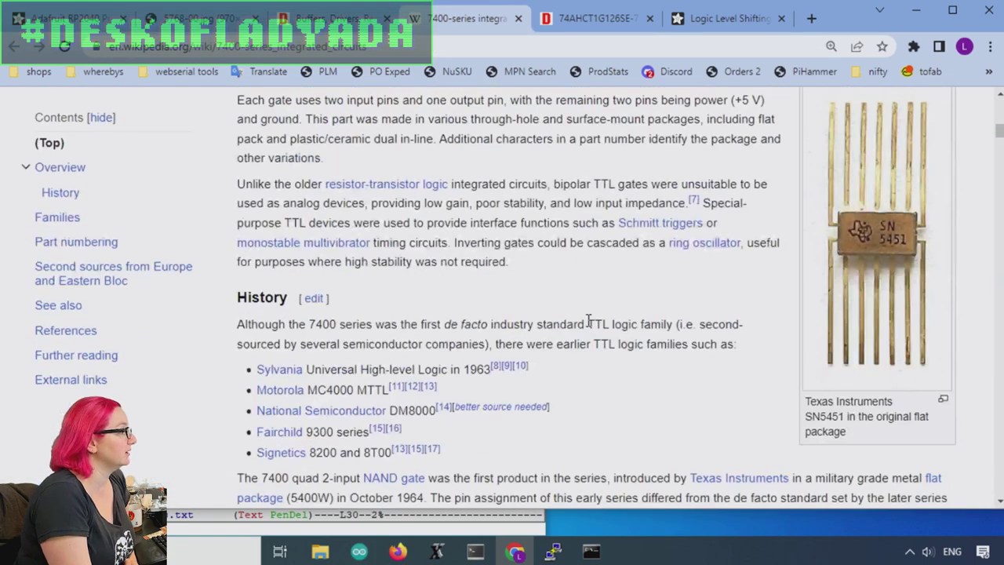
scroll(588, 322, "down", 20)
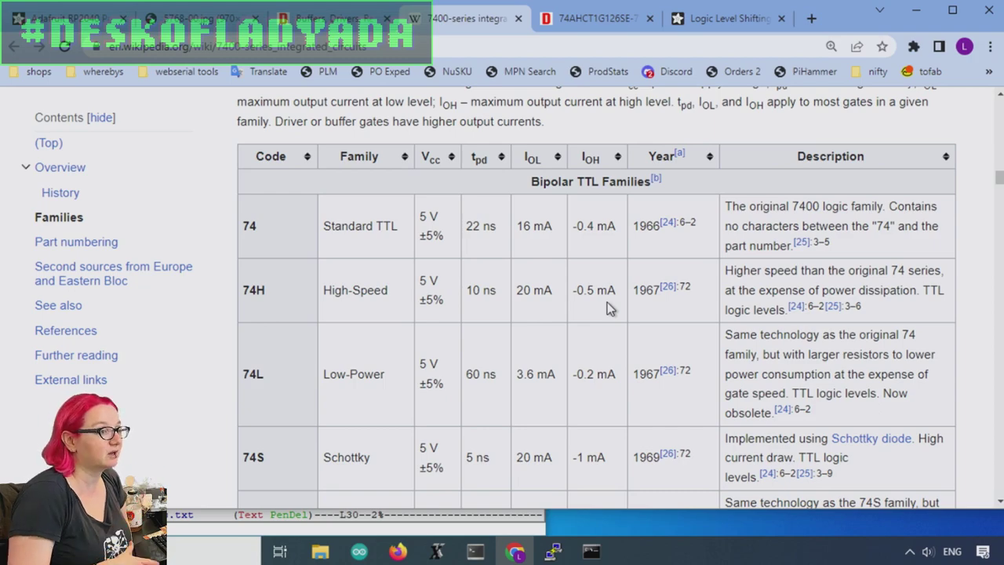
scroll(654, 240, "down", 7)
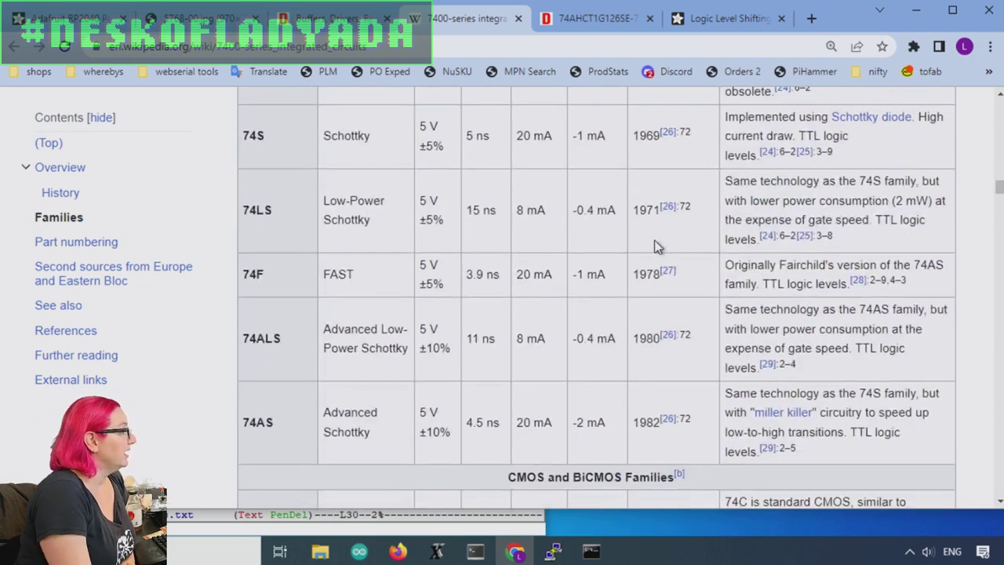
scroll(651, 256, "up", 10)
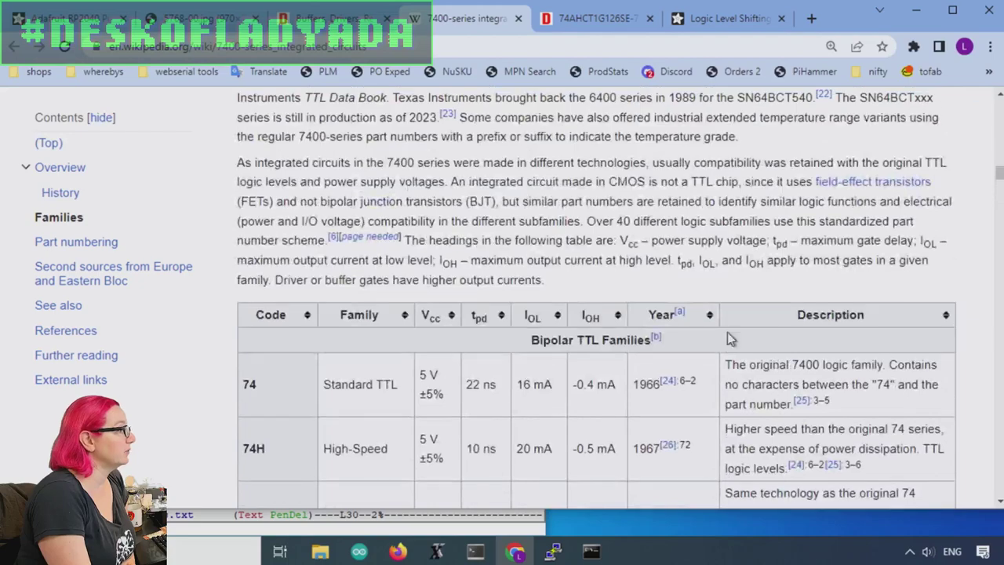
Examine the CMOS and BiCMOS families from 74C to 74HCS, highlighting the 74HCTLS description and the 74C gate delay
scroll(614, 286, "down", 7)
scroll(614, 285, "down", 4)
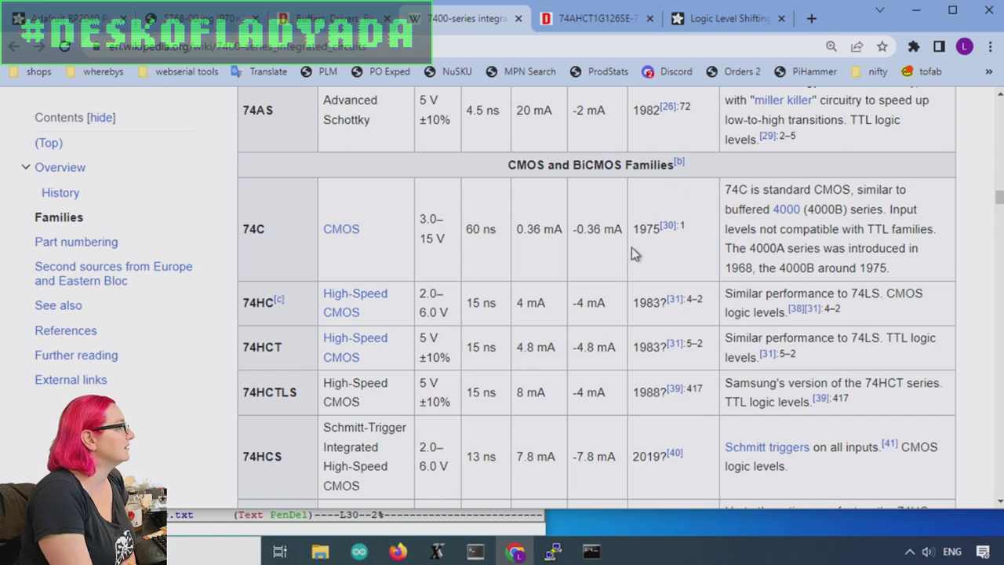
scroll(541, 169, "down", 1)
scroll(473, 211, "up", 1)
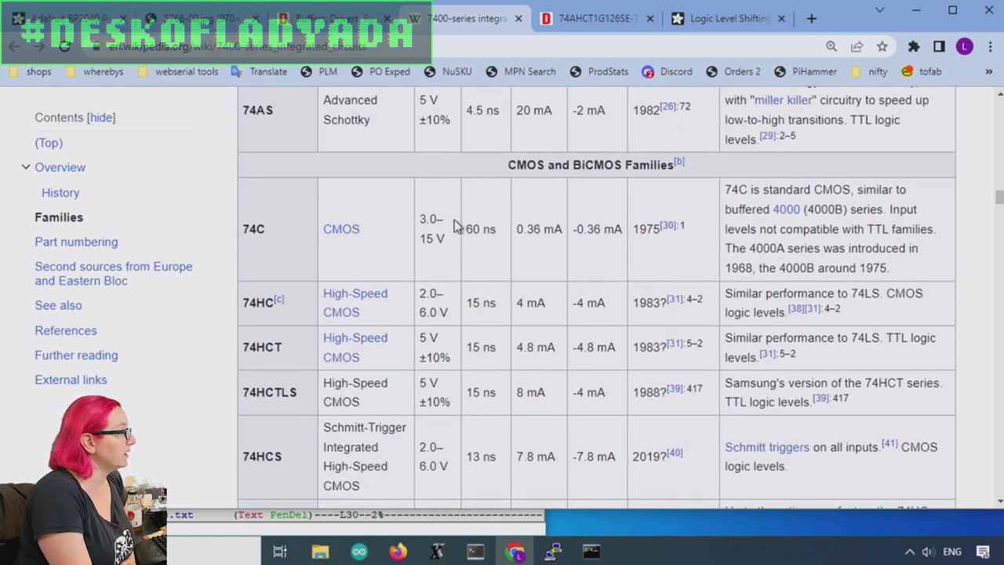
scroll(487, 243, "down", 1)
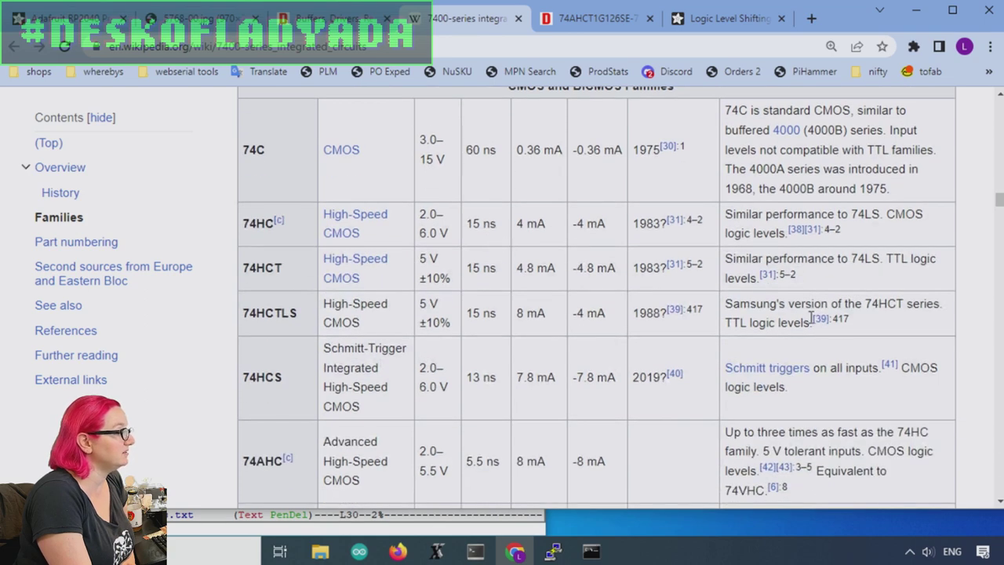
left_click_drag(883, 326, 733, 305)
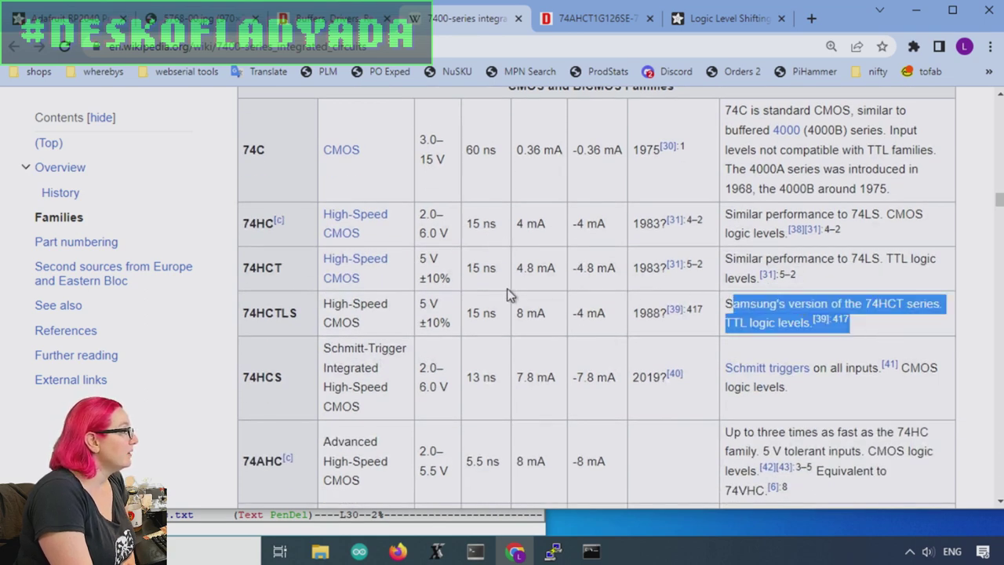
scroll(486, 226, "up", 1)
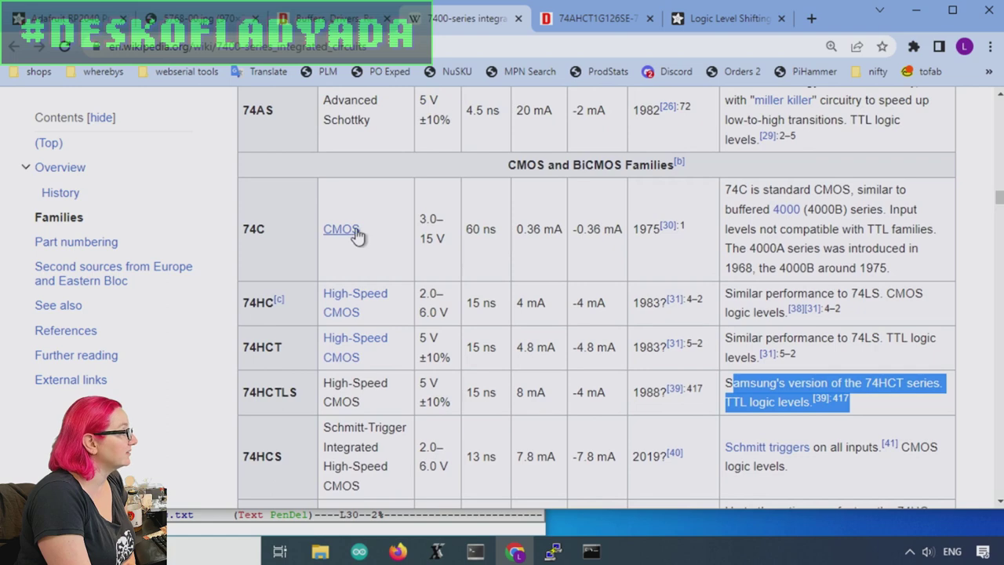
left_click_drag(496, 226, 473, 228)
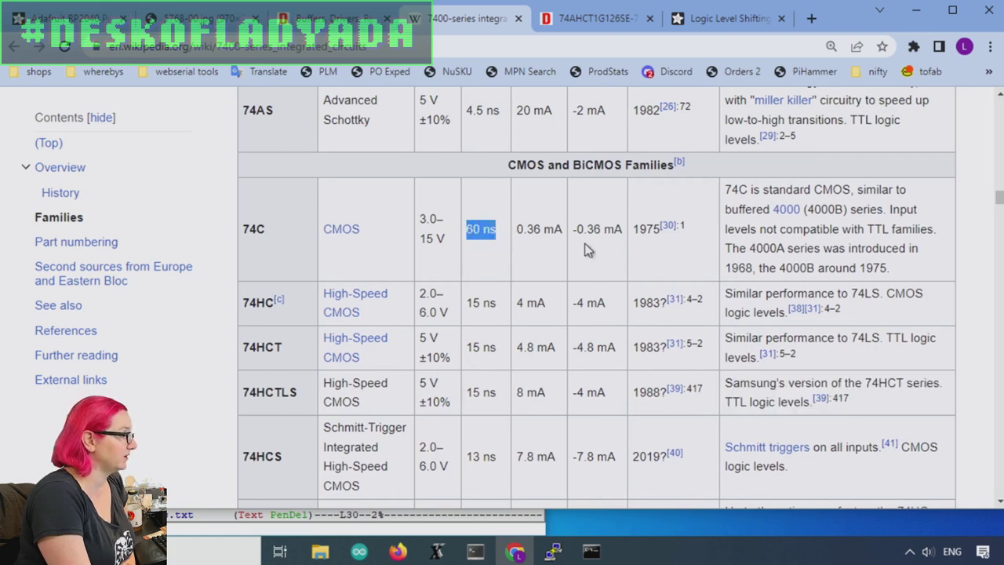
Compare the 74HCT and 74AHC families, highlighting the 74AHC gate delay and its note about 5 V tolerant inputs
scroll(584, 246, "down", 2)
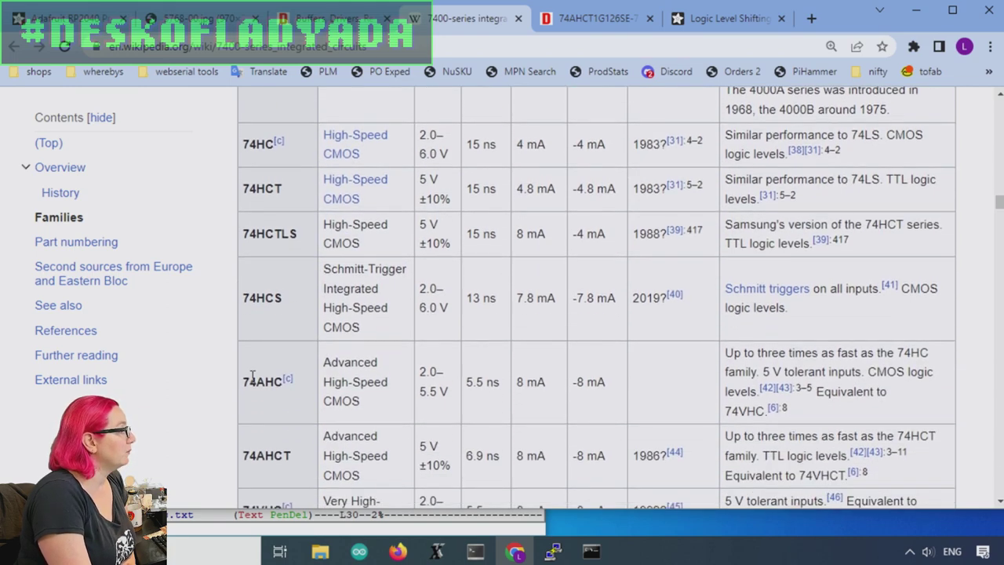
scroll(395, 430, "down", 1)
scroll(322, 285, "up", 1)
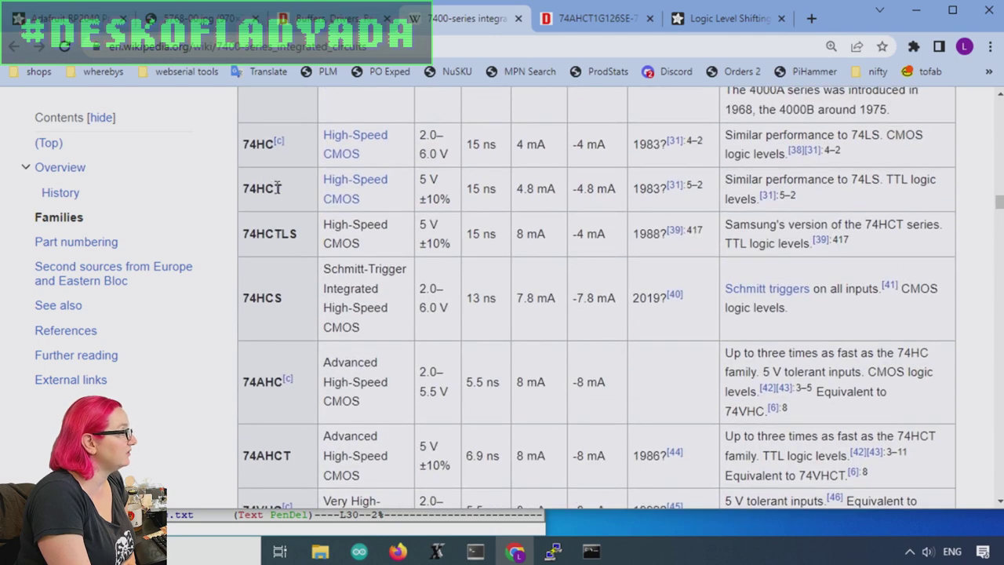
scroll(404, 353, "down", 1)
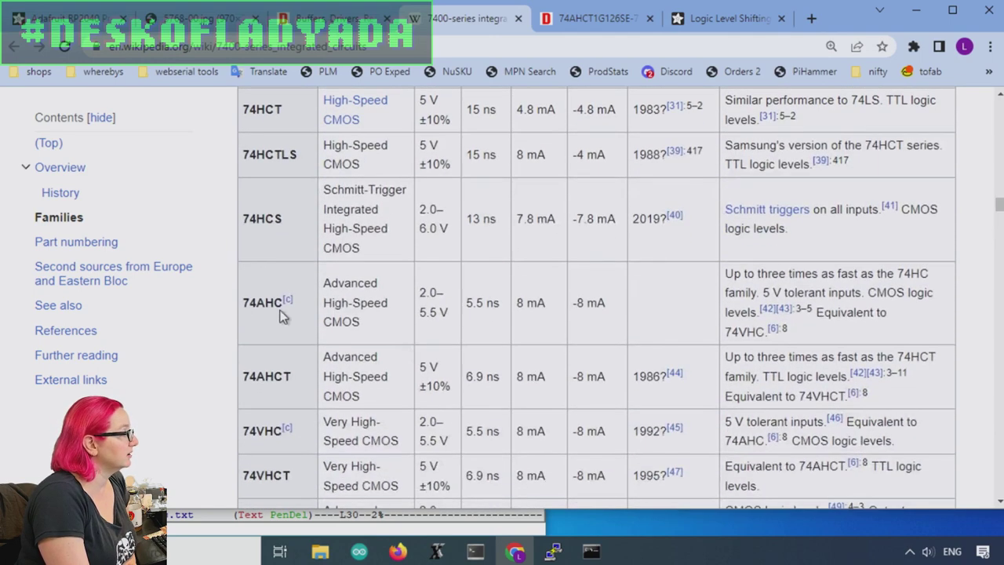
left_click_drag(333, 283, 394, 309)
left_click_drag(500, 306, 467, 306)
scroll(518, 354, "down", 4)
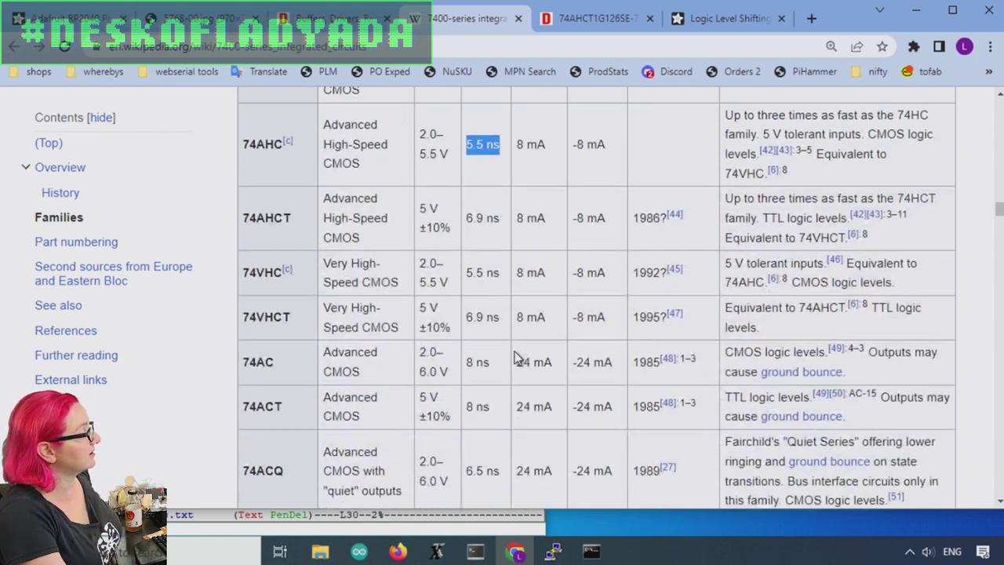
scroll(516, 358, "up", 1)
scroll(517, 359, "up", 3)
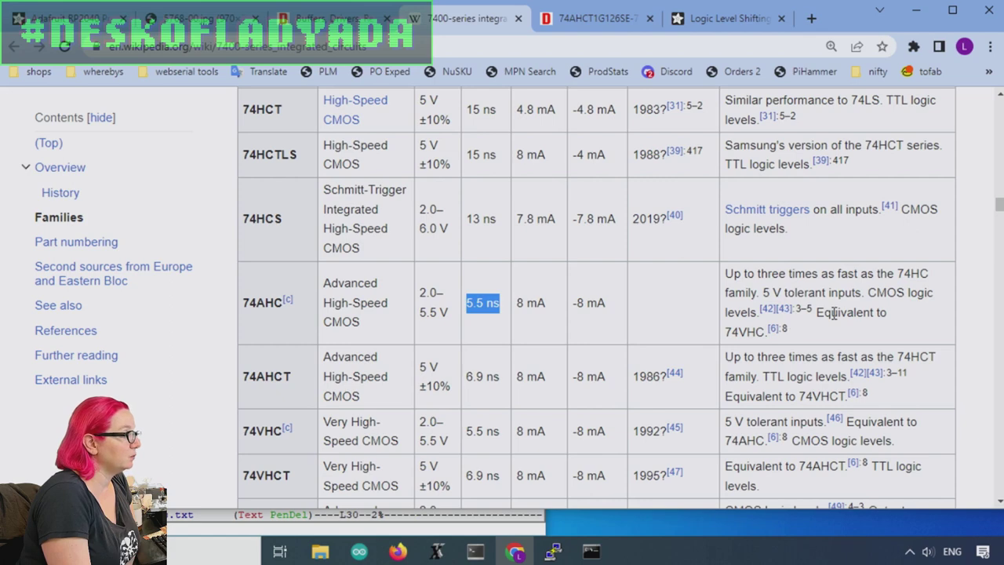
left_click_drag(762, 292, 858, 289)
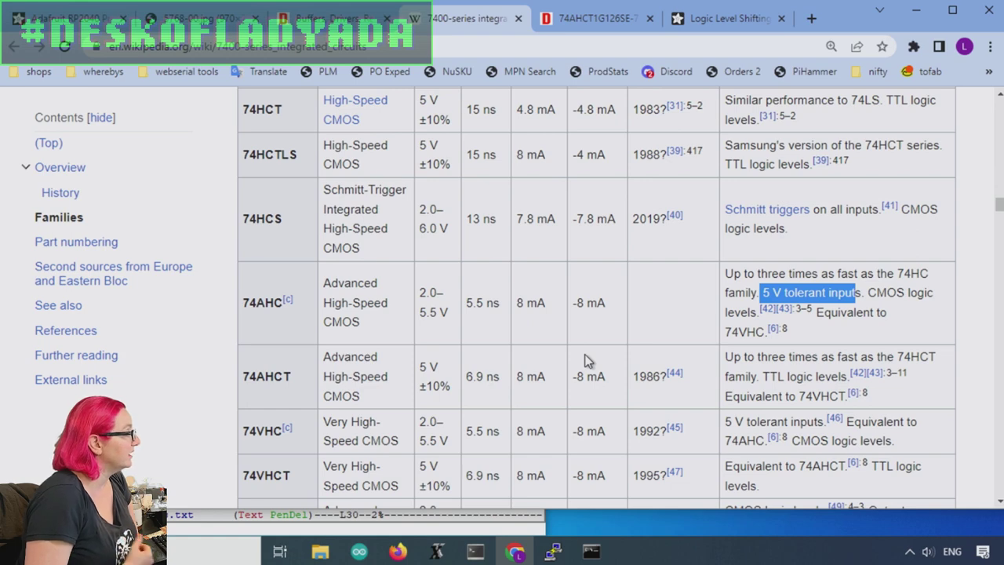
Highlight the whole 74AHCT row to read its specifications, clear the highlight, and check the 74VHCT row below
left_click_drag(242, 378, 885, 396)
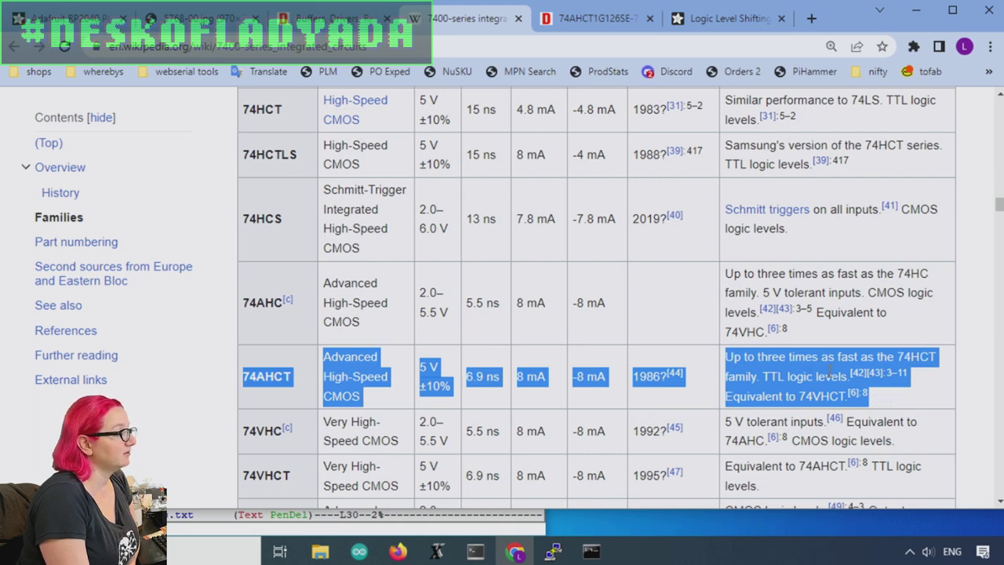
left_click(950, 392)
scroll(931, 379, "down", 1)
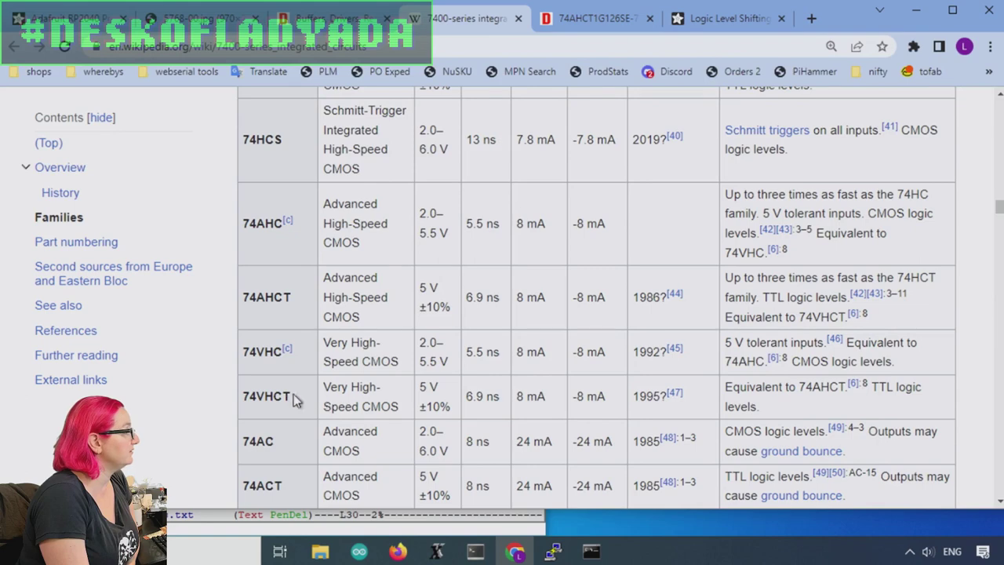
Highlight the 74AHCT and 74VHCT family names in the Families table and compare their rows with the neighbouring AC and ACT families
left_click_drag(293, 395, 247, 396)
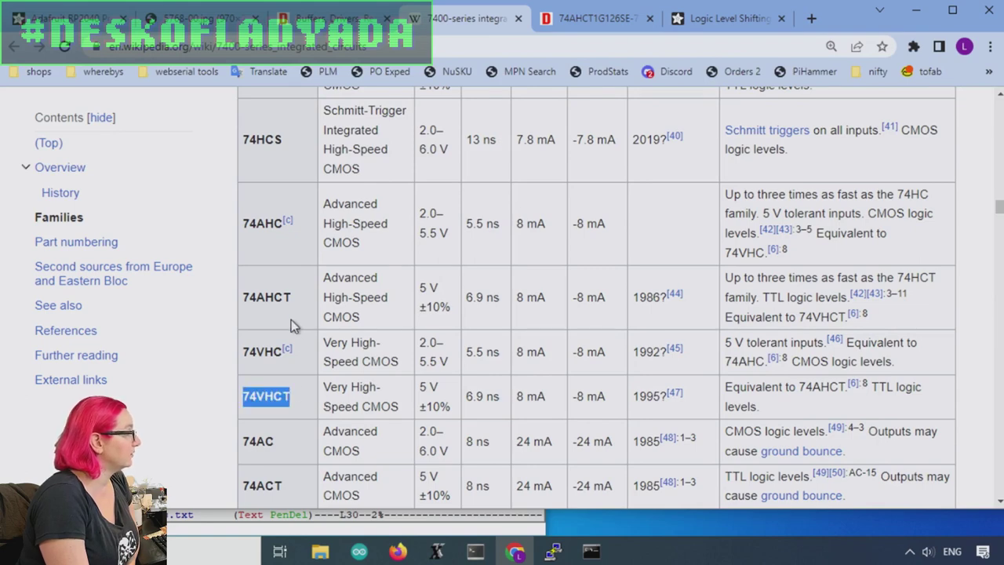
left_click_drag(290, 299, 250, 300)
left_click_drag(290, 396, 239, 408)
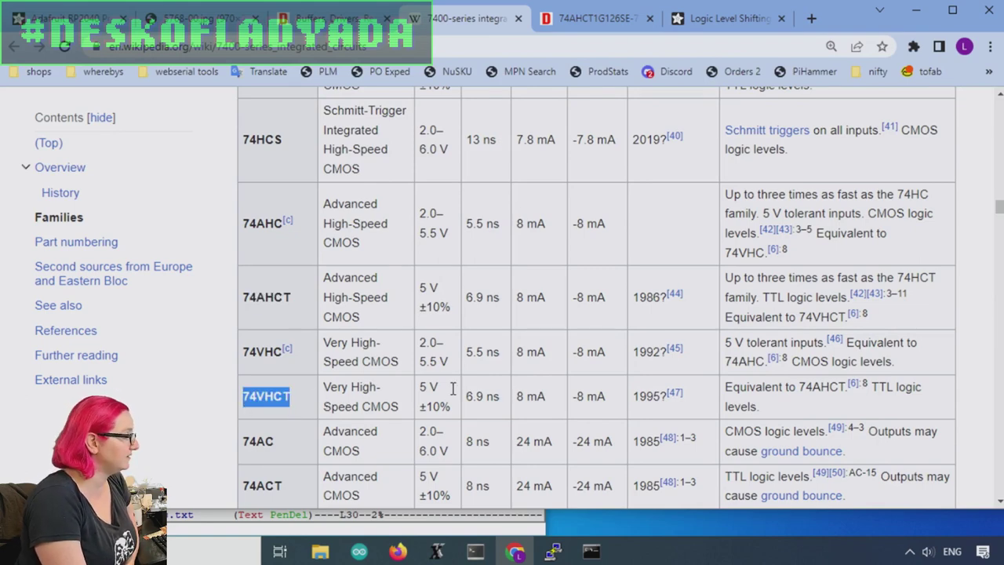
scroll(511, 390, "down", 1)
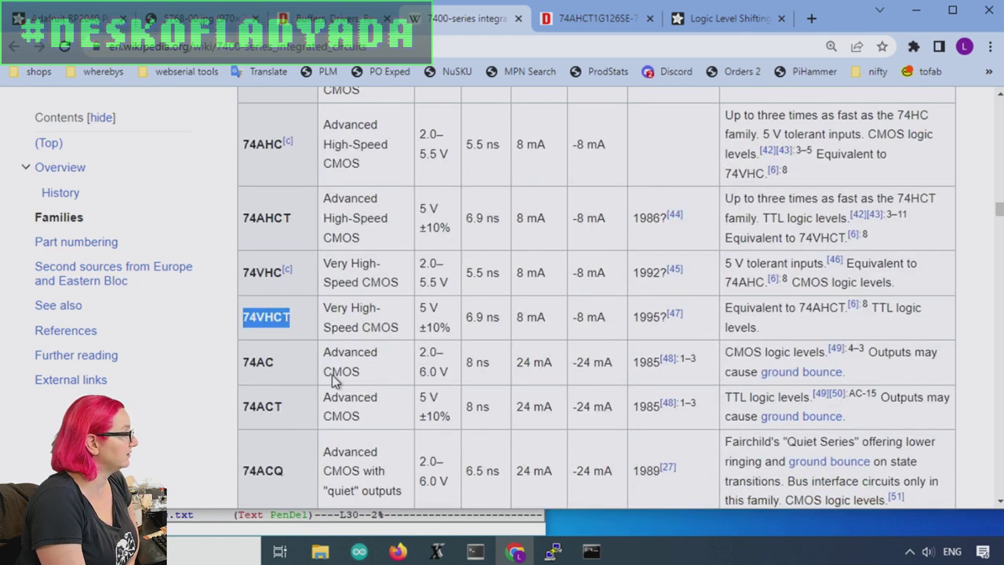
scroll(374, 193, "up", 1)
scroll(380, 217, "down", 1)
scroll(487, 329, "up", 1)
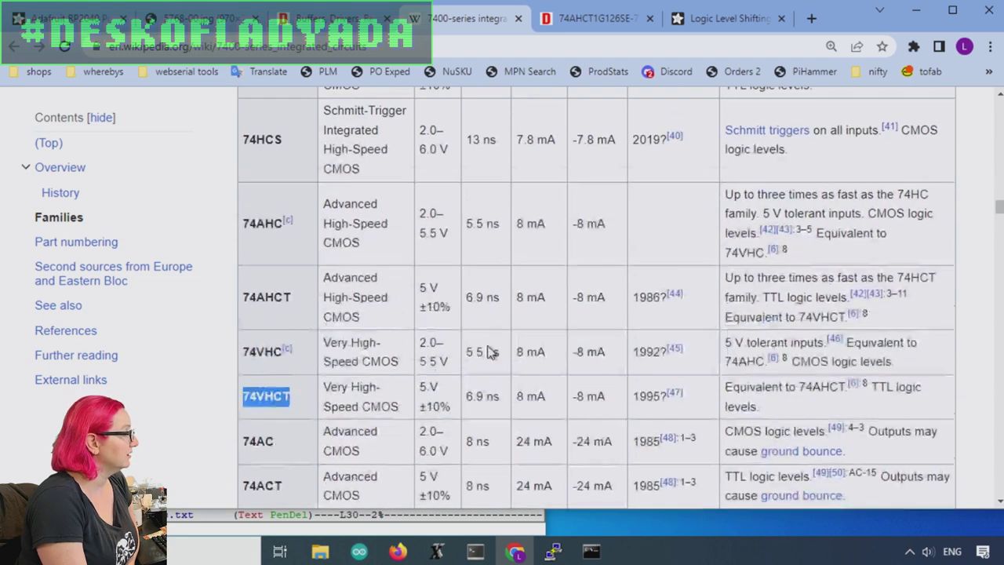
mouse_move(298, 303)
left_mouse_down()
mouse_move(226, 307)
mouse_move(296, 302)
left_mouse_up()
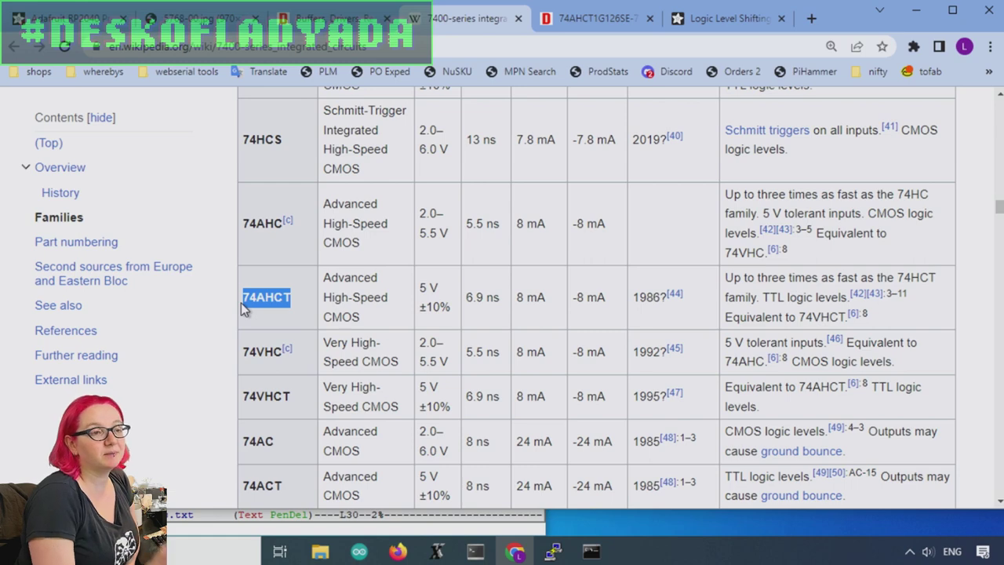
left_click_drag(303, 406, 268, 400)
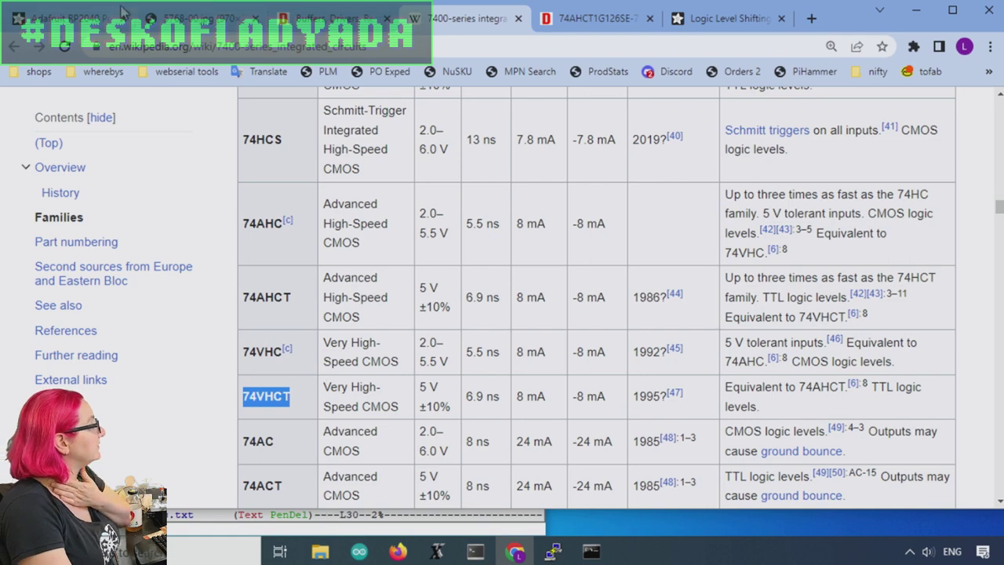
Return to DigiKey's filtered buffer listing and search the Series filter for "hct"
left_click(343, 24)
scroll(734, 321, "up", 10)
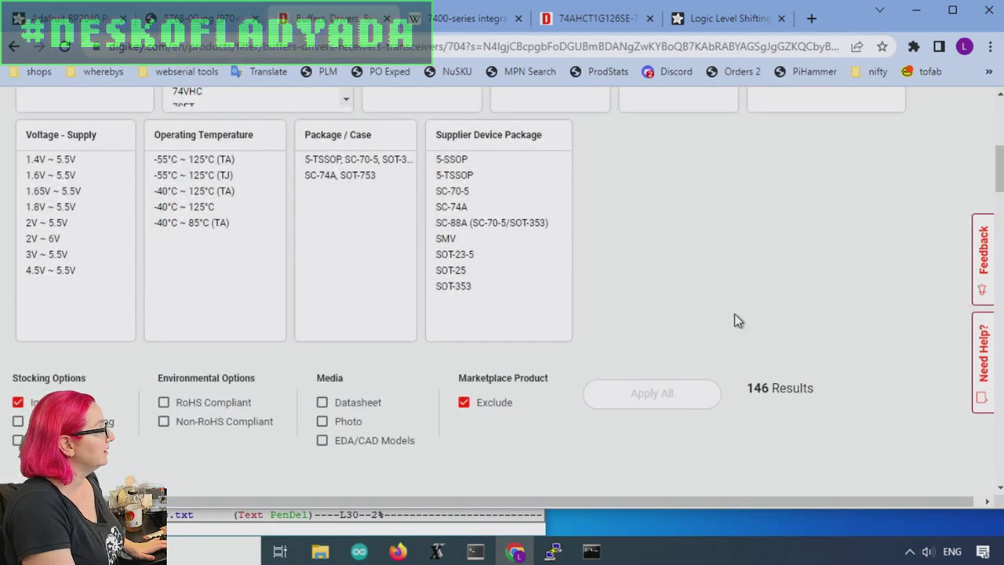
scroll(873, 262, "down", 3)
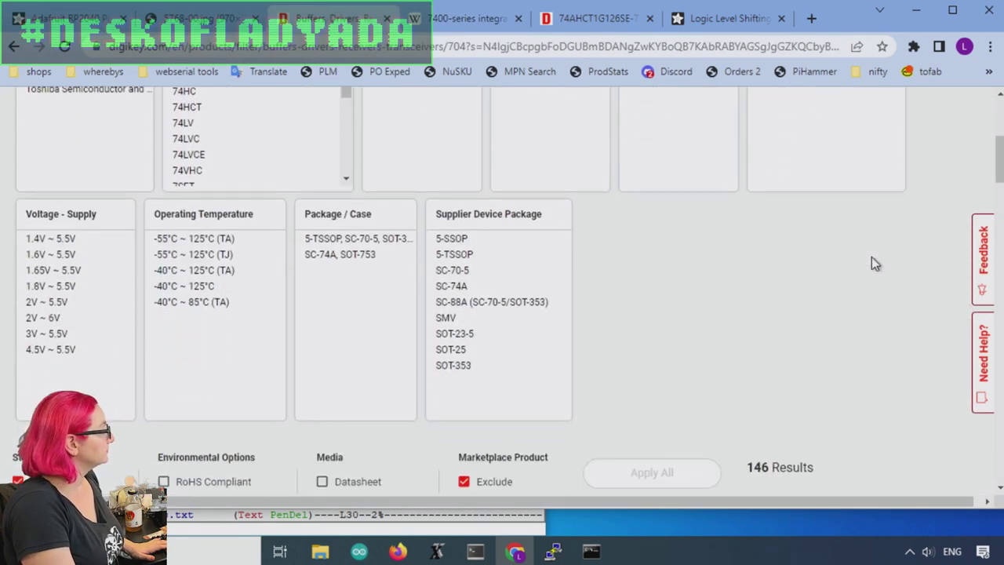
scroll(871, 253, "down", 1)
scroll(874, 232, "up", 5)
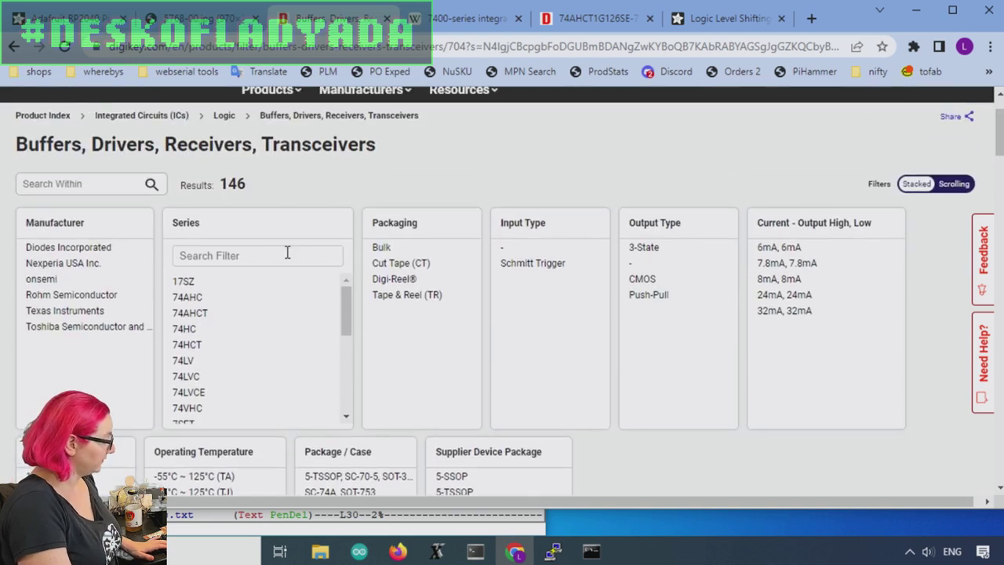
type("hct")
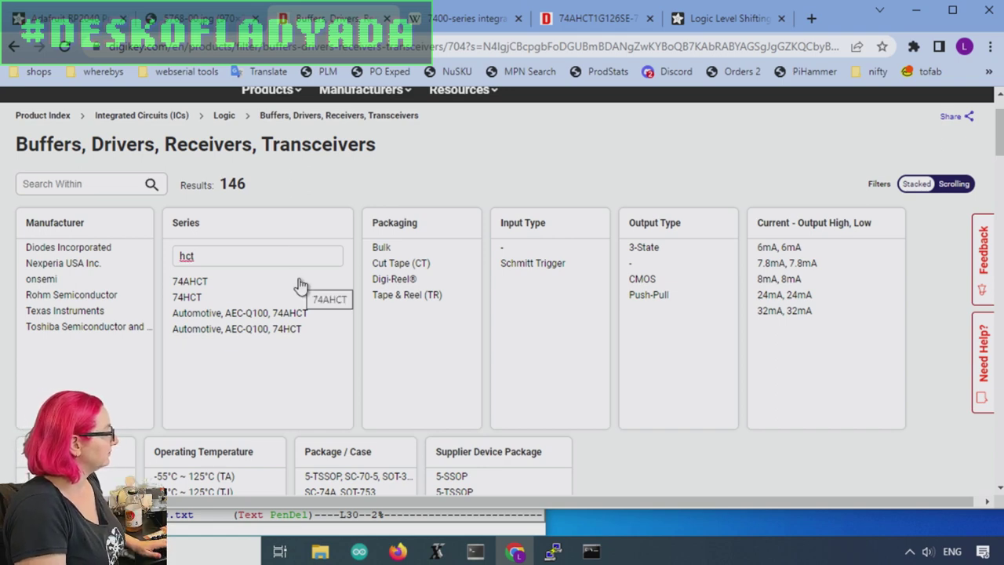
Search the Series filter for "ct" and for "vhct" to check which TTL-compatible families are offered
key("BackSpace")
key("BackSpace")
key("BackSpace")
type("c")
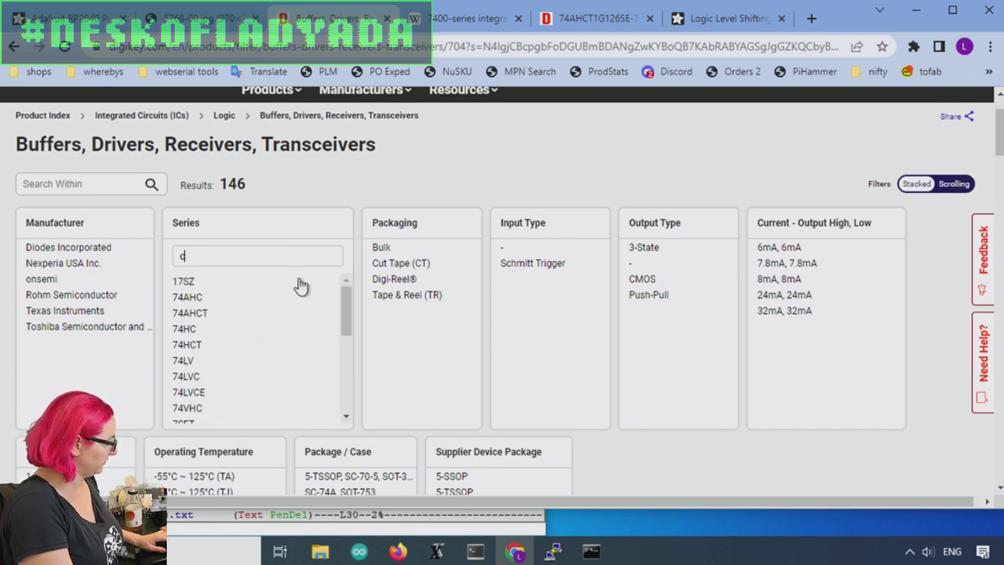
type("t")
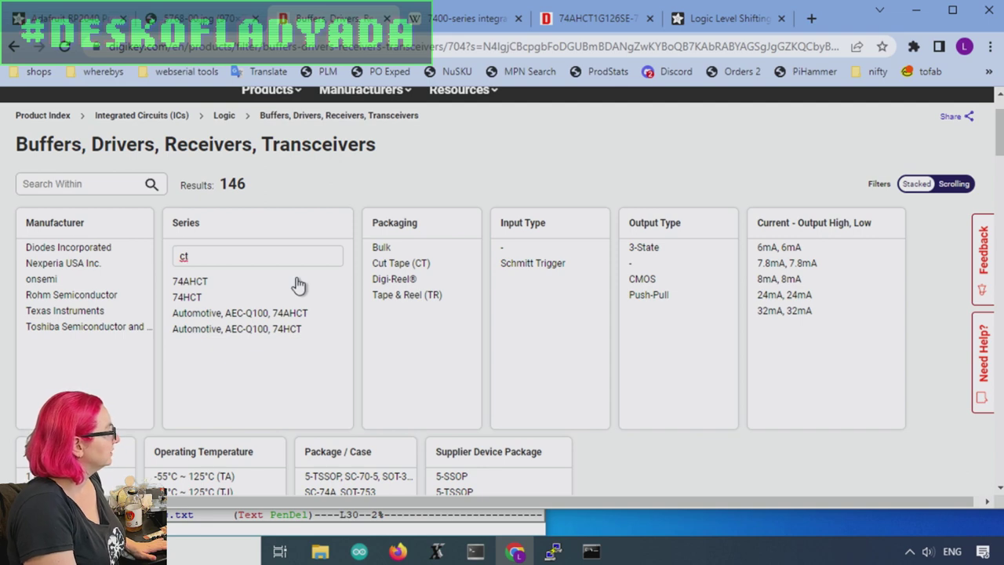
key("BackSpace")
key("BackSpace")
type("vh")
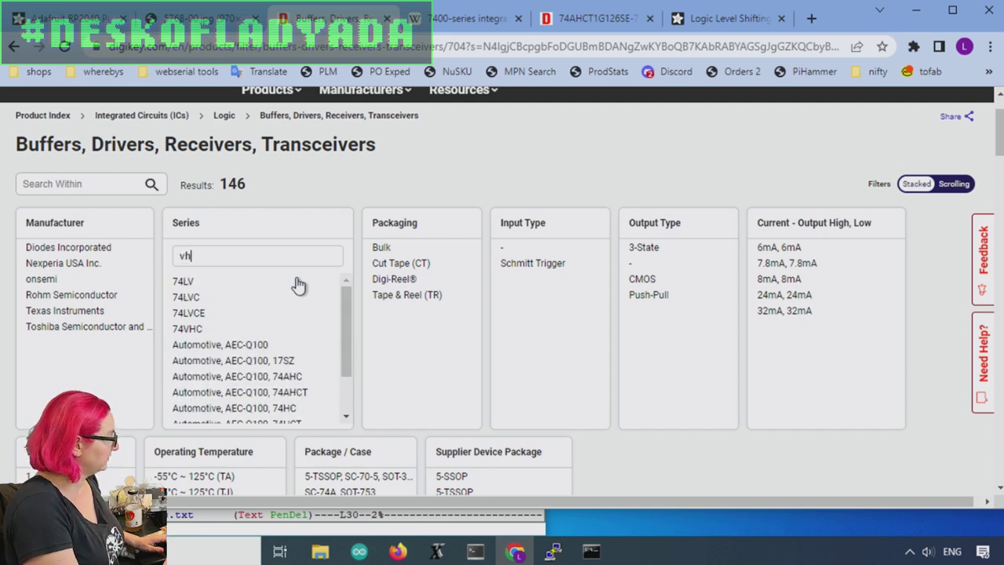
type("ct")
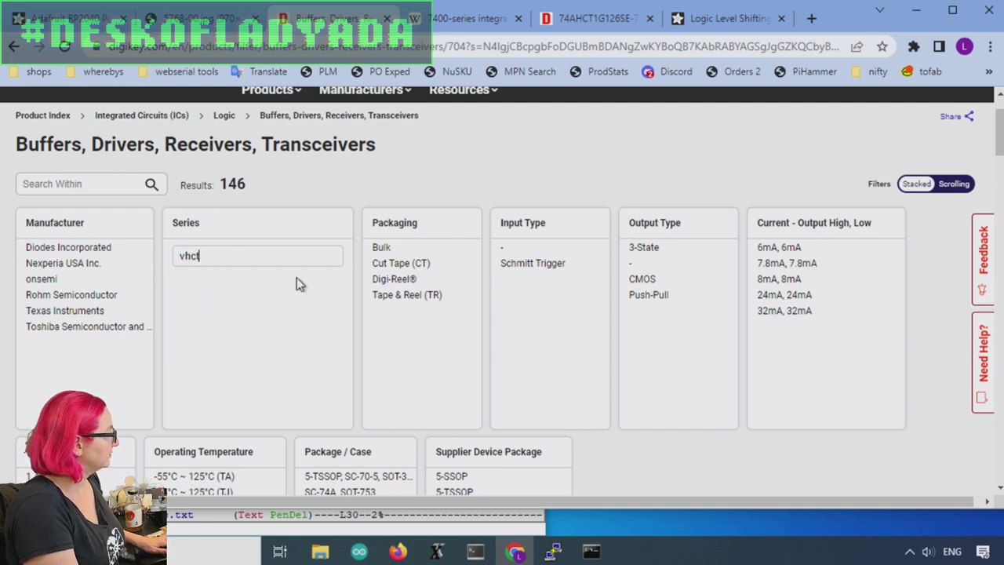
Search the Series filter for "ahct", select both 74AHCT and Automotive, AEC-Q100, 74AHCT, and apply the filters
key("BackSpace")
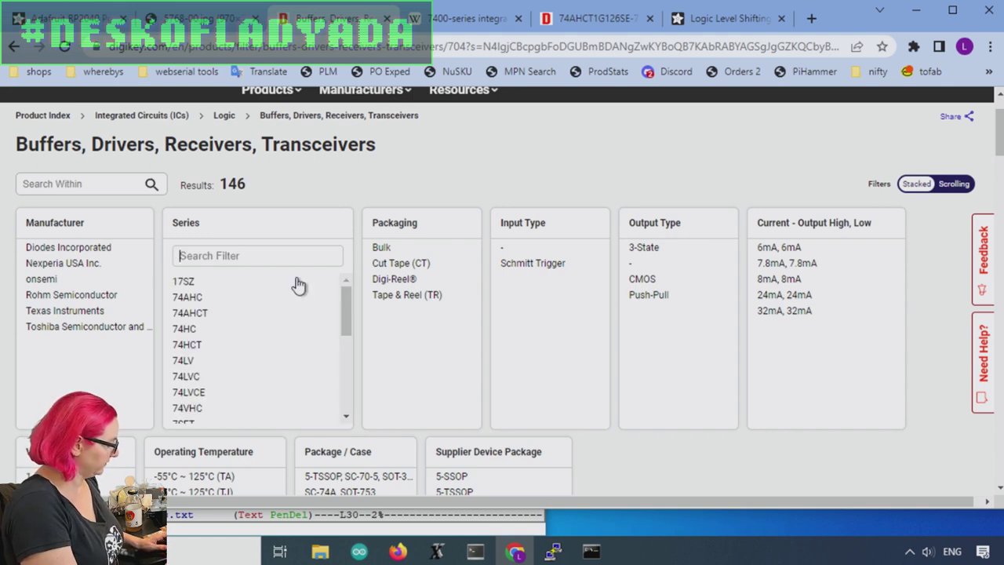
type("ac")
type("hct")
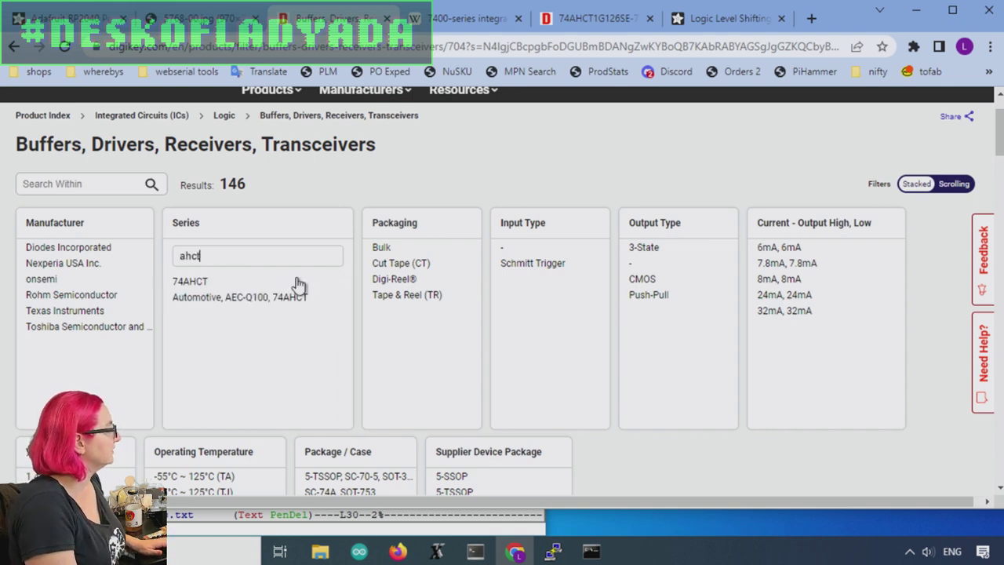
left_click(211, 304, "shift")
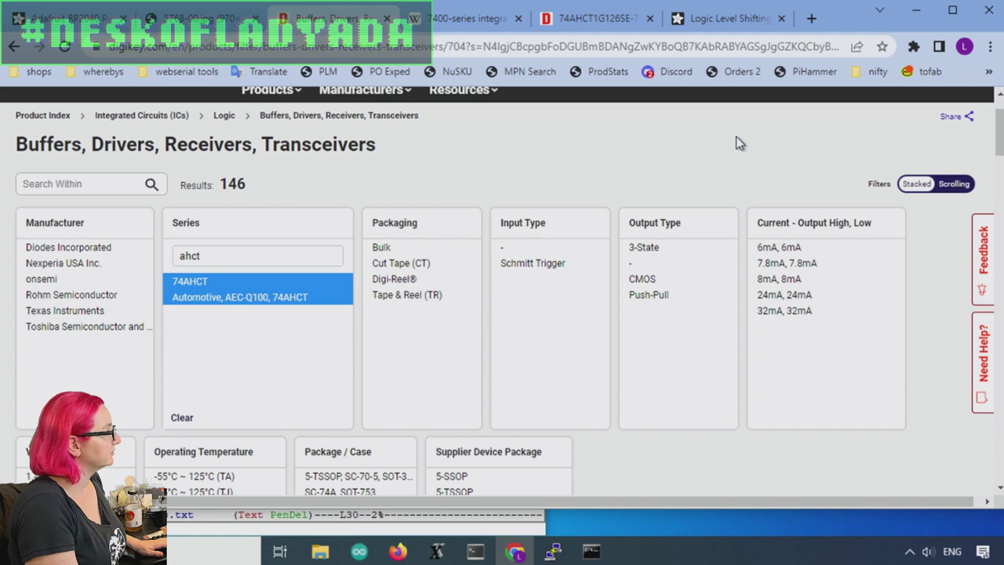
scroll(643, 441, "down", 4)
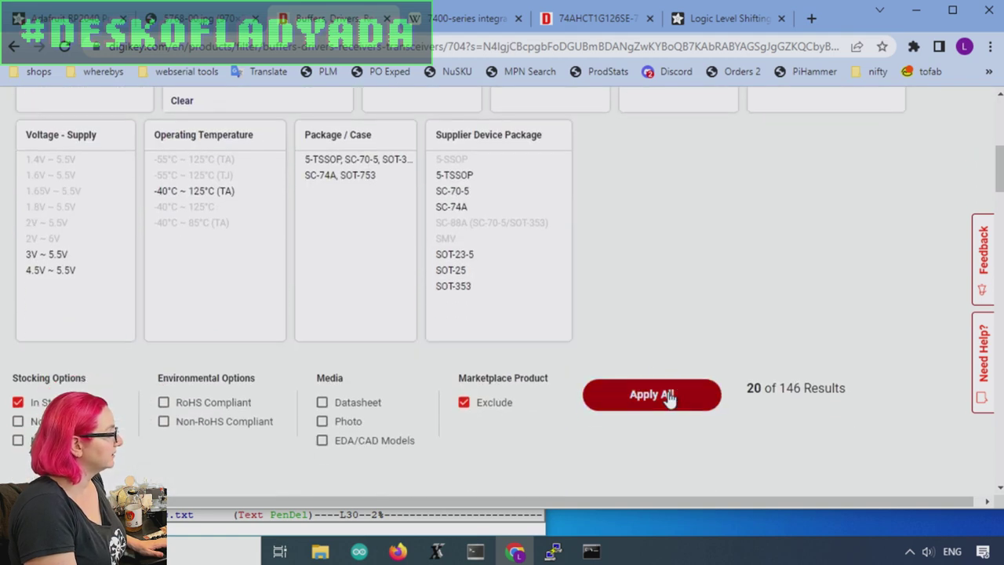
left_click(669, 396)
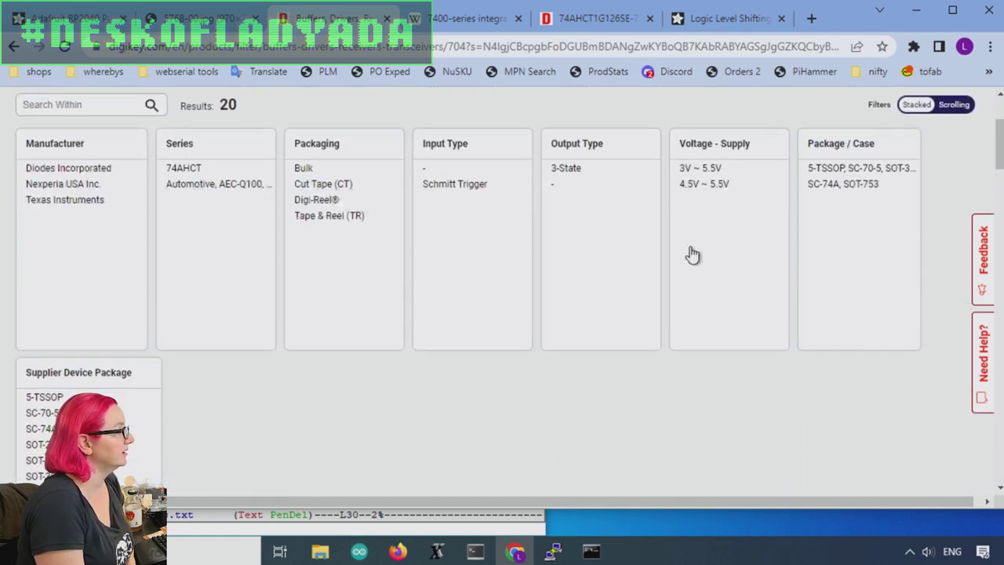
Review stock and prices of the filtered 74AHCT buffers and open the datasheet of the 74AHCT1G17GWH
scroll(676, 266, "down", 3)
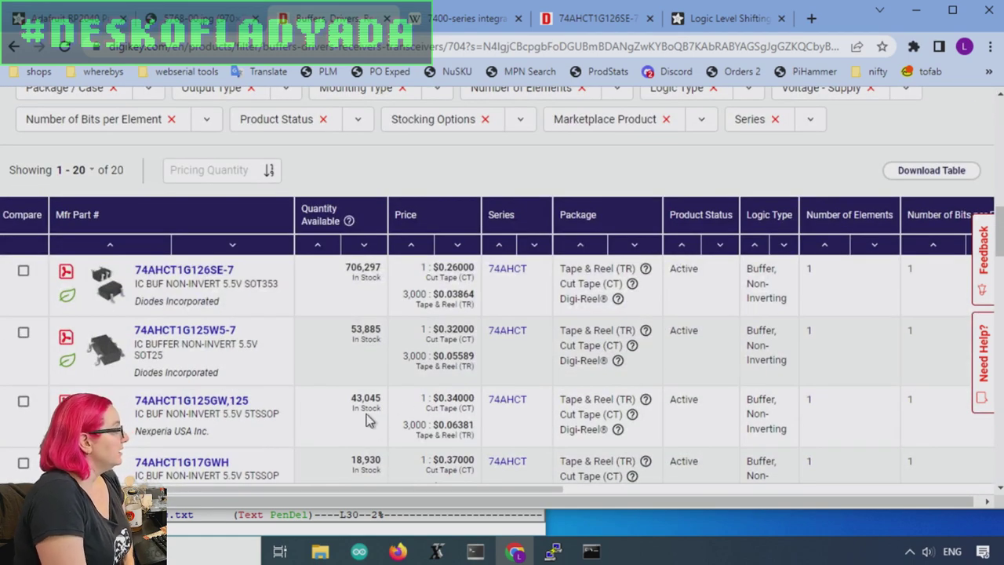
scroll(318, 330, "down", 1)
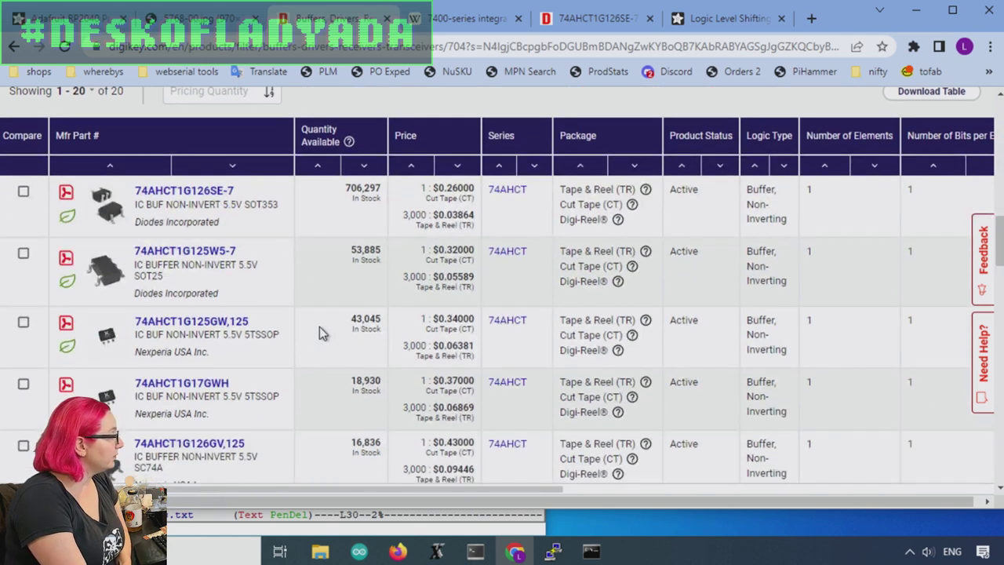
scroll(319, 326, "down", 1)
scroll(320, 321, "up", 1)
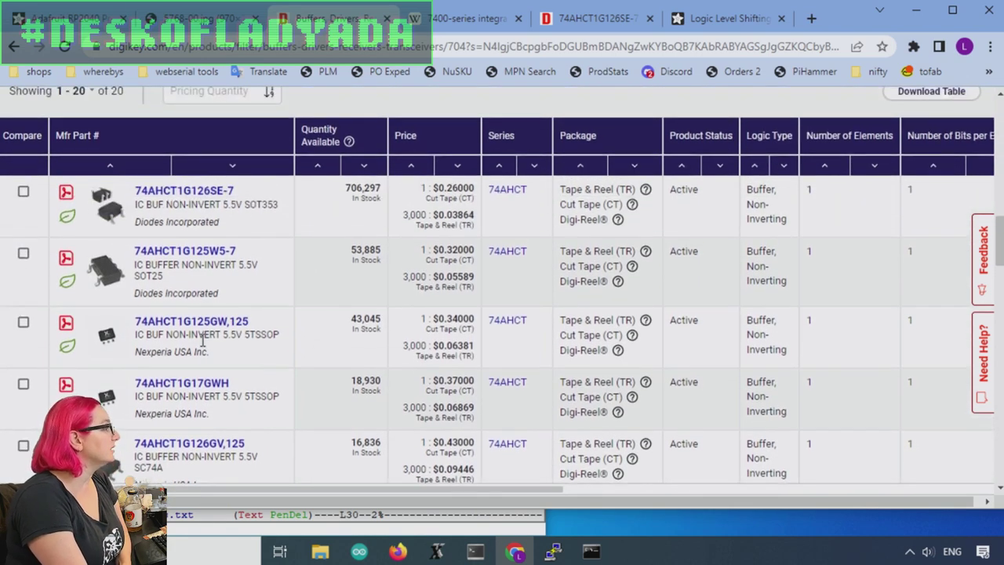
left_click(66, 386)
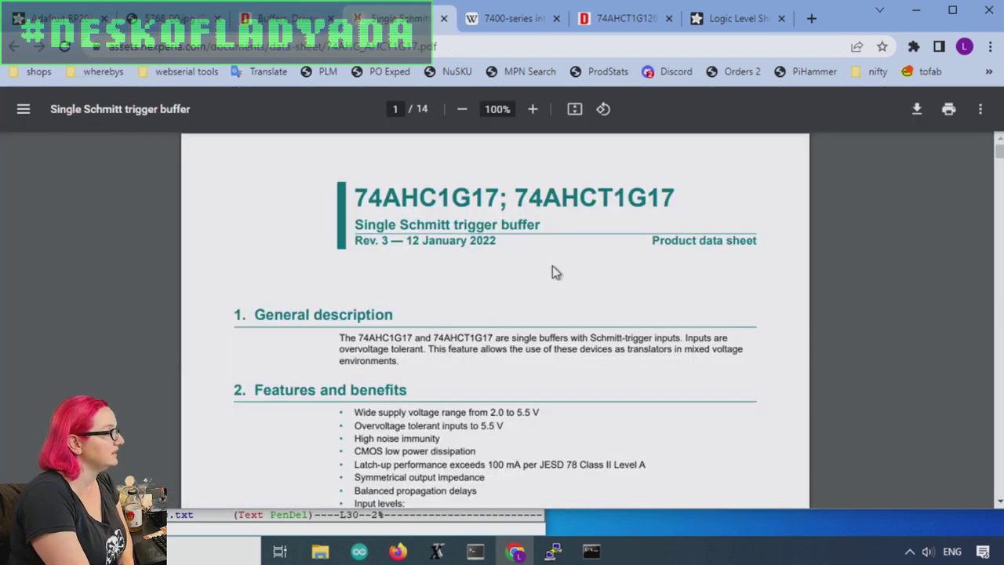
Examine the datasheet's general description, pinning, pin description and function table for the single Schmitt trigger buffer
scroll(618, 268, "down", 5)
scroll(619, 279, "down", 12)
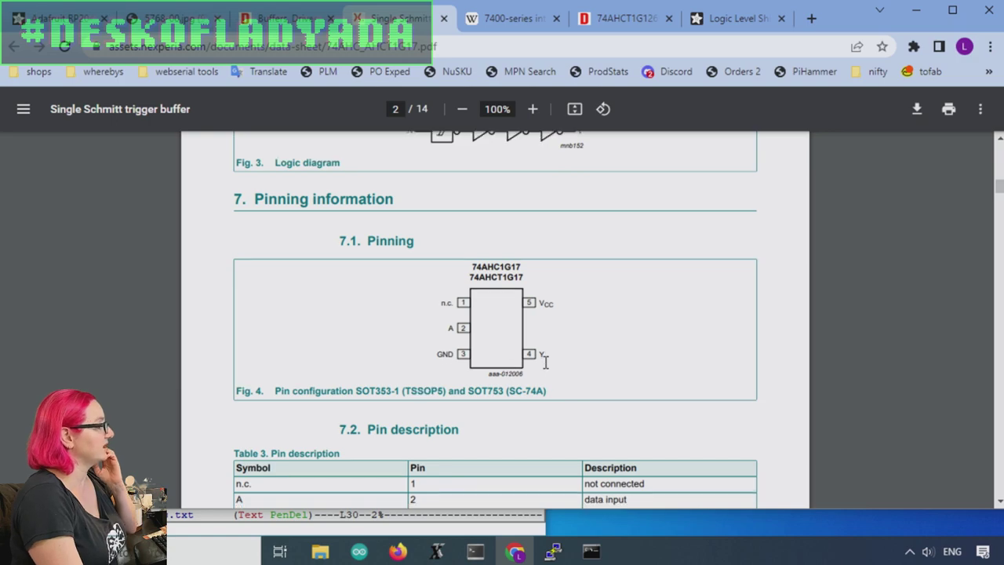
scroll(564, 357, "down", 3)
scroll(625, 358, "down", 1)
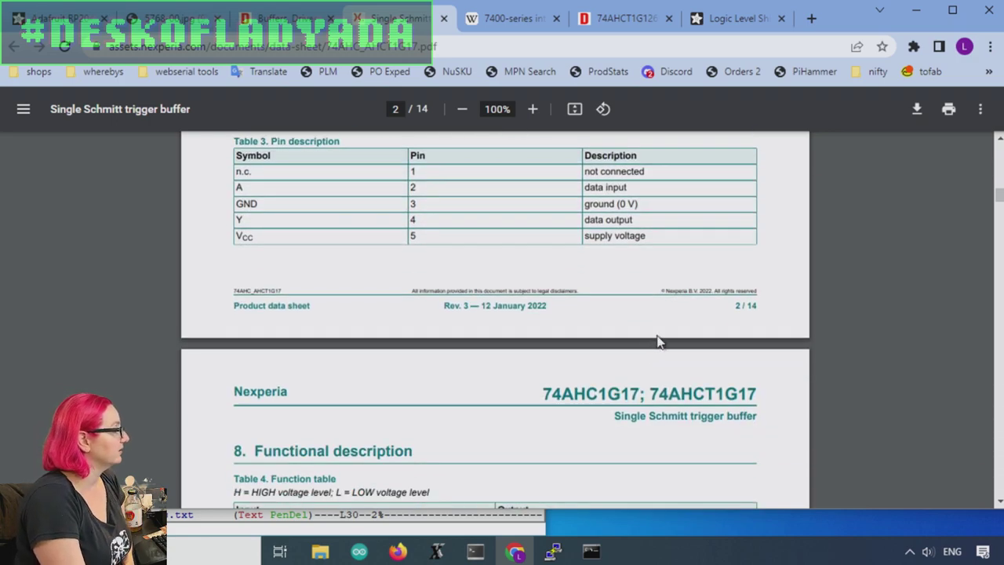
scroll(657, 340, "down", 3)
scroll(657, 340, "down", 2)
scroll(657, 340, "up", 2)
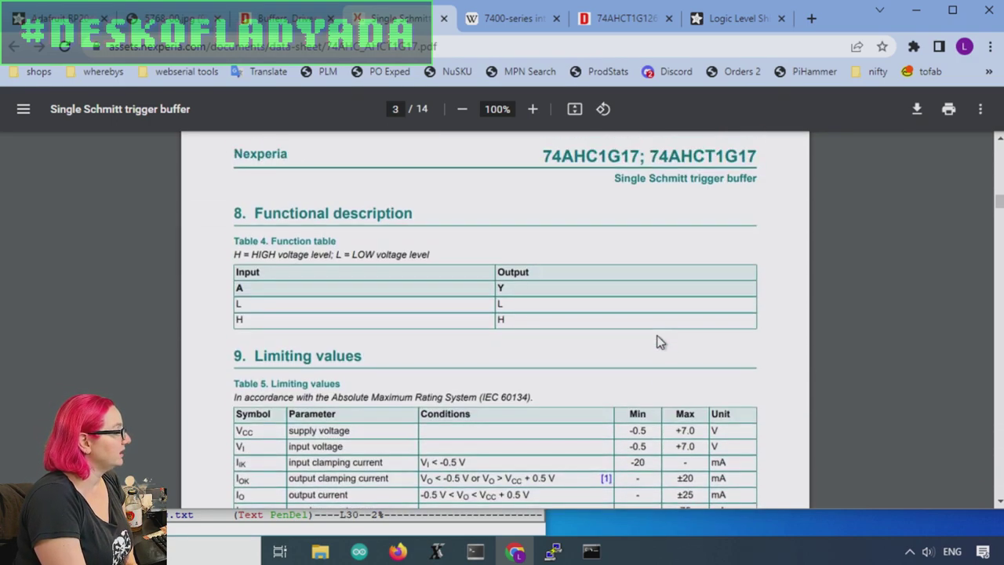
Check the recommended operating conditions and the output voltage levels in the static characteristics table
scroll(657, 339, "down", 6)
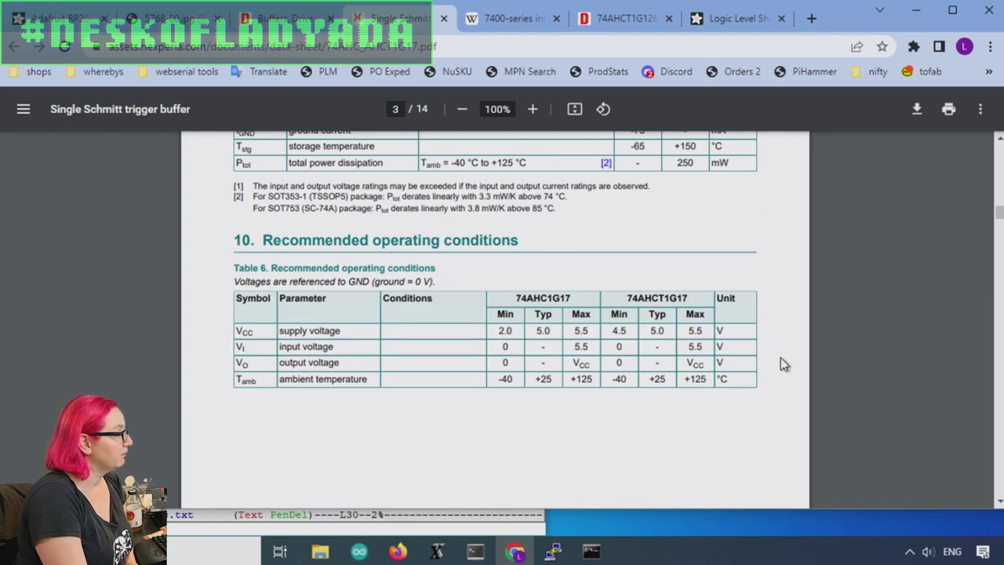
scroll(780, 357, "down", 6)
scroll(782, 364, "down", 2)
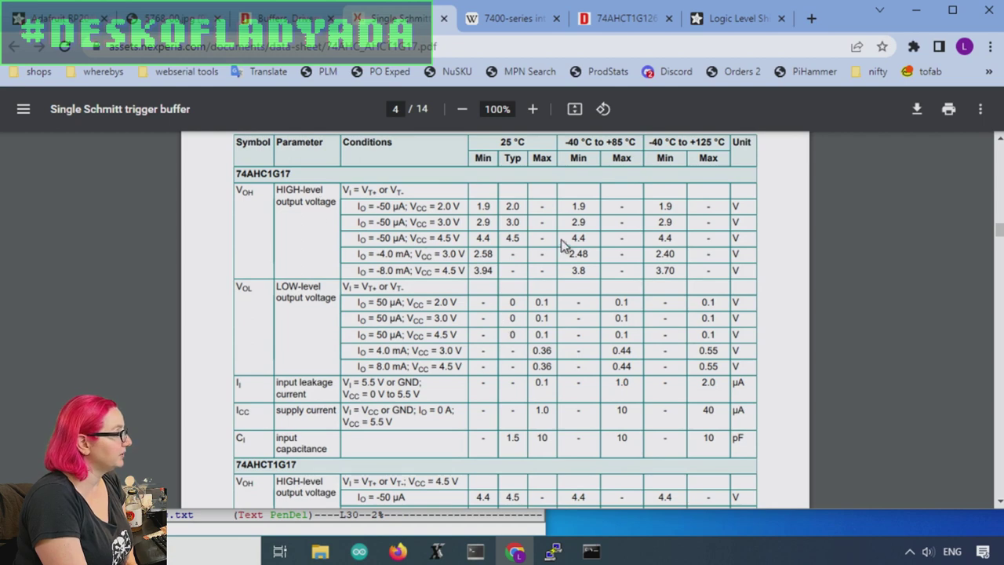
scroll(609, 236, "up", 1)
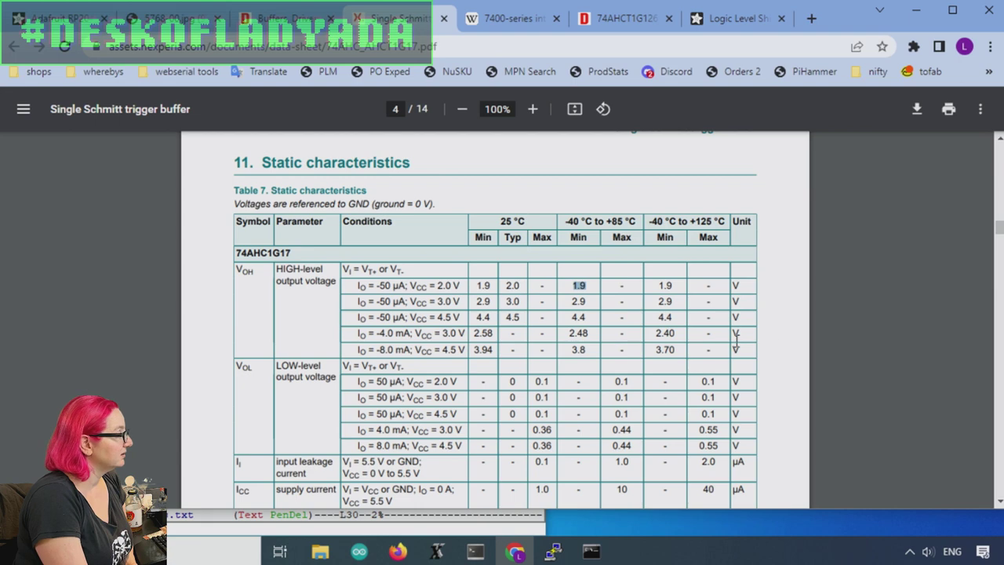
scroll(910, 273, "up", 1)
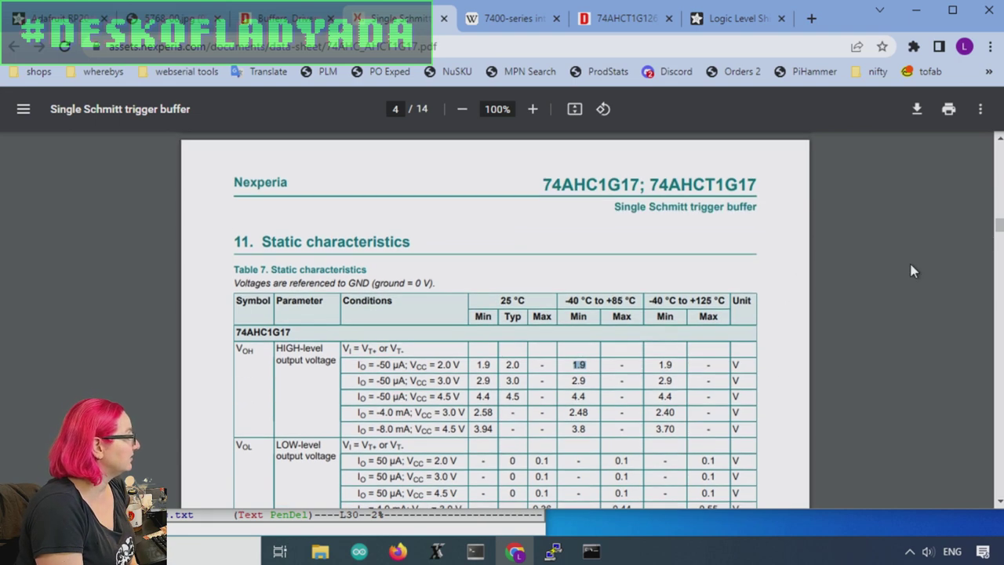
Examine the transfer characteristics, highlighting the 74AHCT1G17 threshold heading, and look over the waveforms and surrounding tables
scroll(910, 273, "down", 8)
scroll(909, 273, "down", 2)
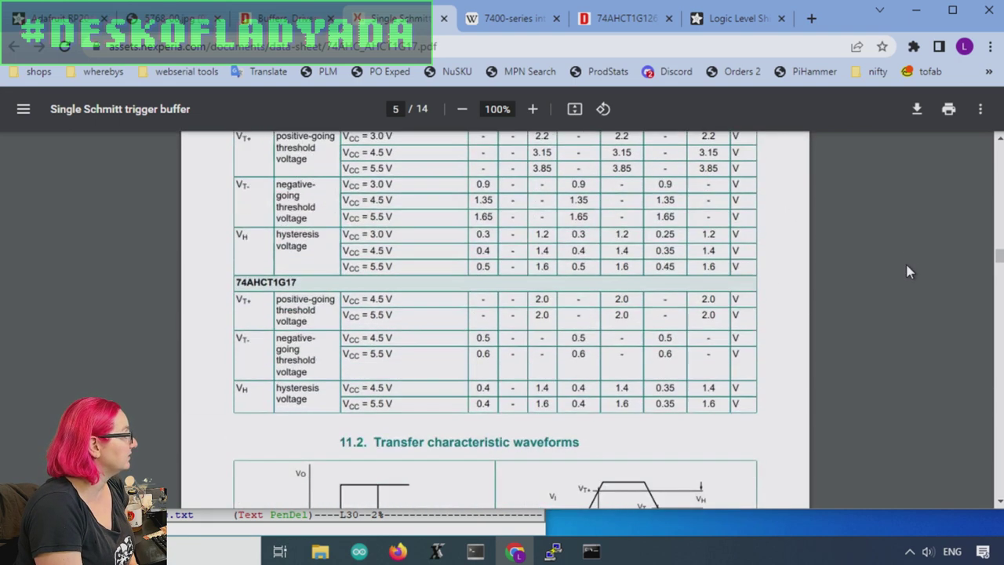
left_click_drag(219, 304, 318, 285)
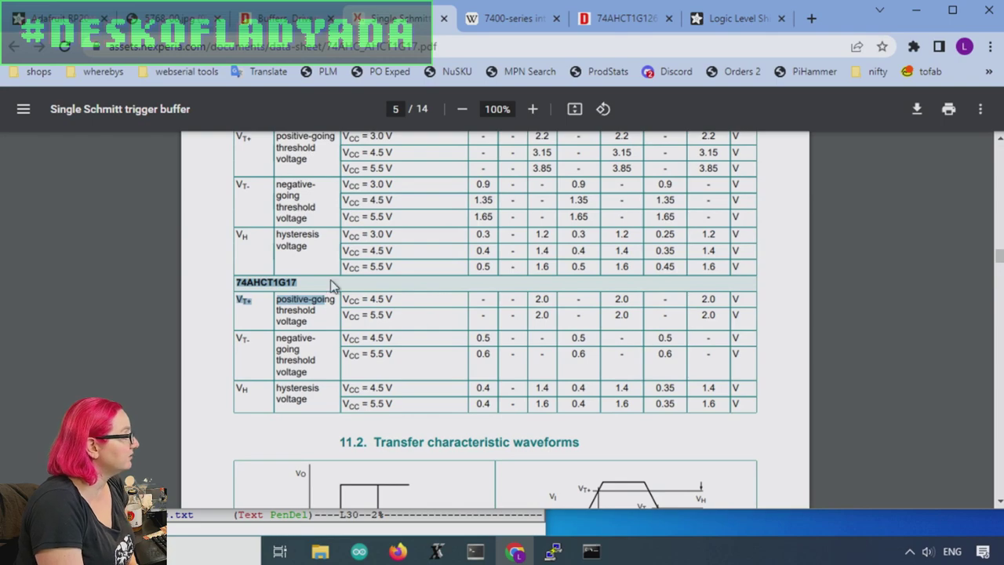
left_click(844, 334)
scroll(519, 317, "down", 2)
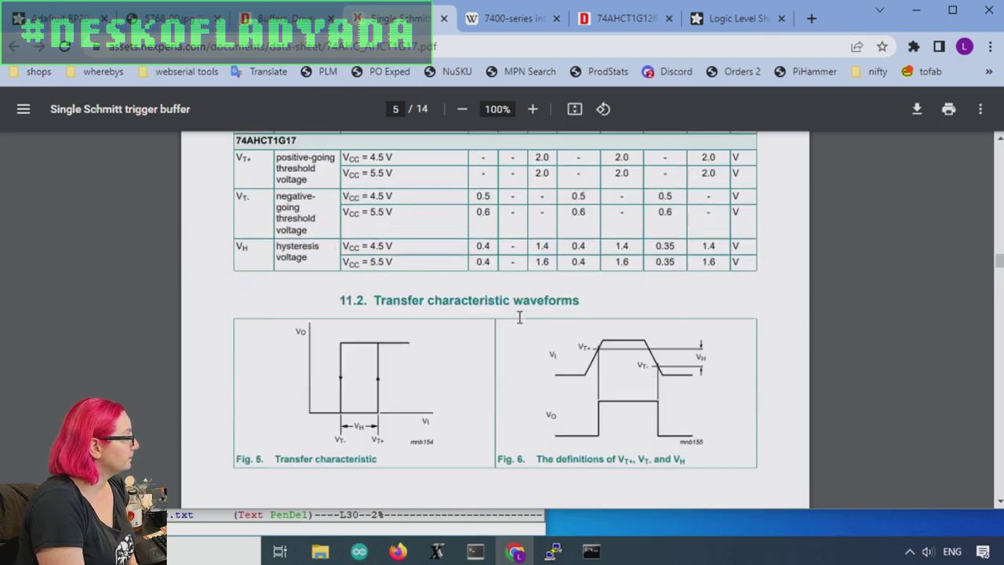
scroll(519, 317, "down", 5)
scroll(510, 307, "up", 9)
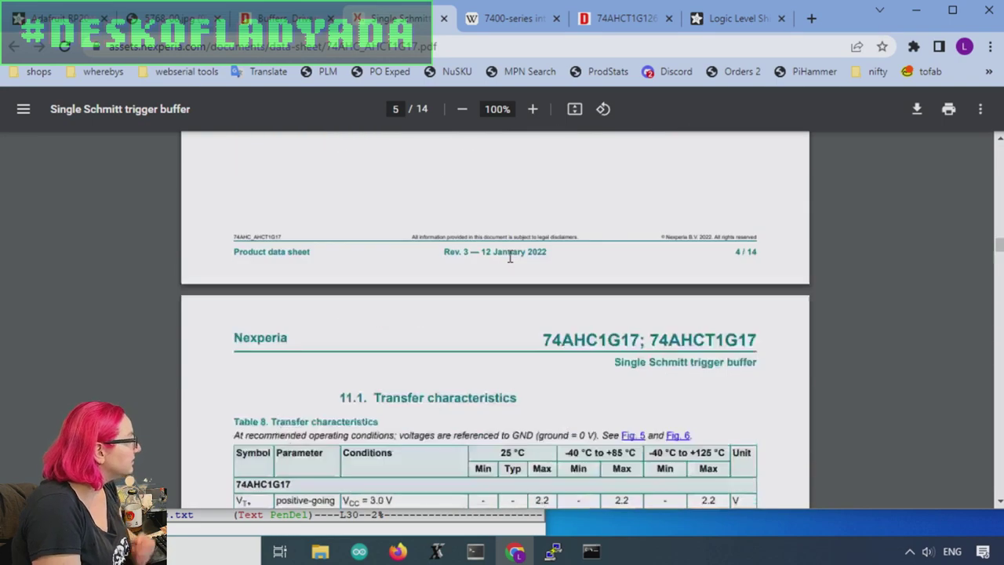
scroll(509, 257, "down", 3)
scroll(512, 257, "up", 4)
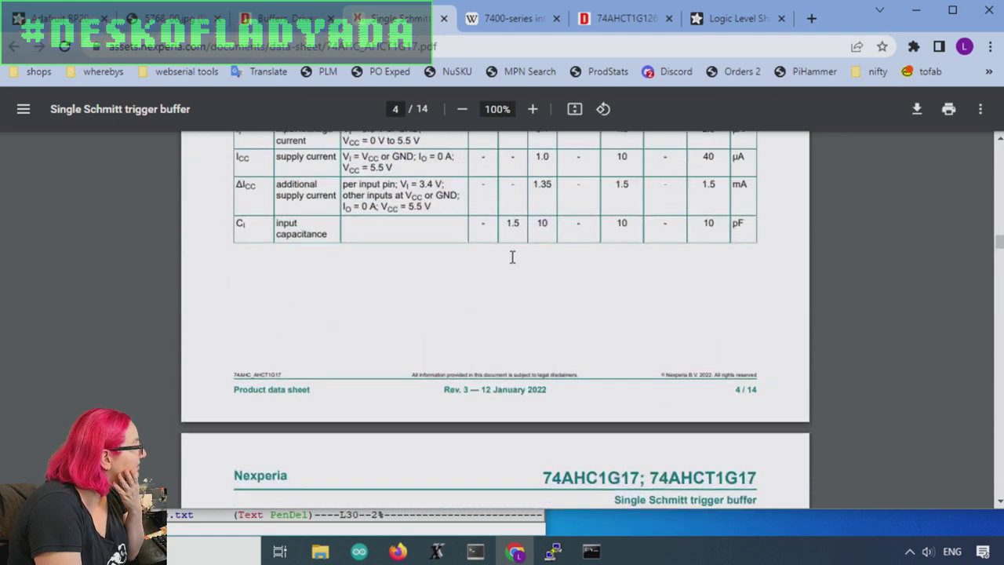
Examine the static characteristics for the 74AHCT1G17, then check the limiting values and recommended operating conditions tables
scroll(512, 257, "up", 6)
scroll(512, 257, "down", 3)
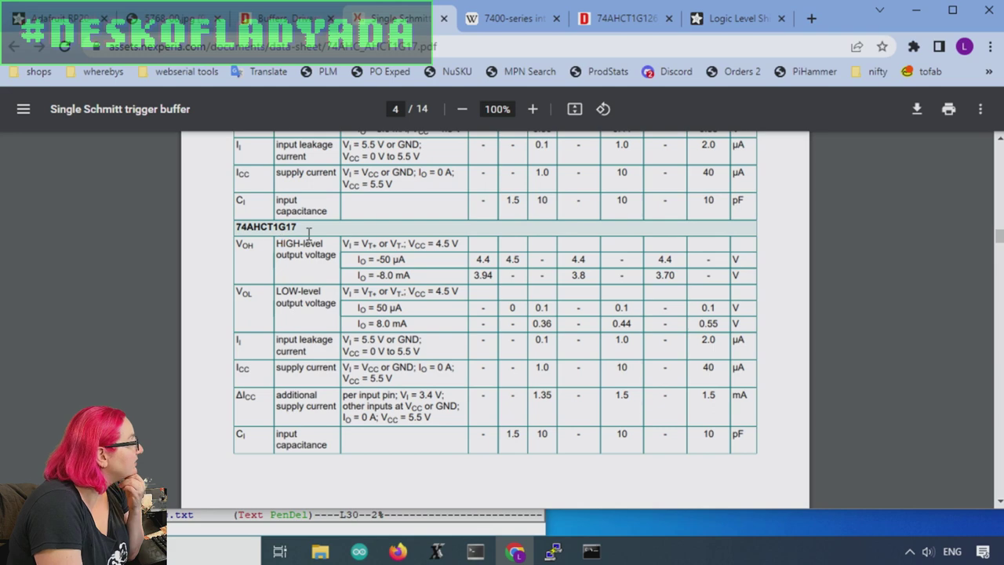
left_click_drag(308, 233, 243, 231)
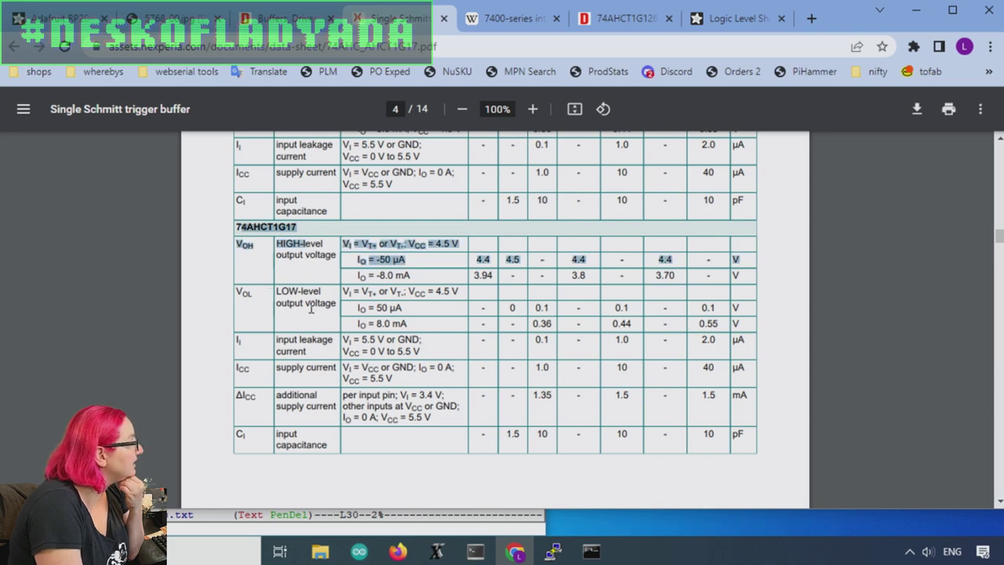
left_click(456, 257)
scroll(620, 279, "up", 3)
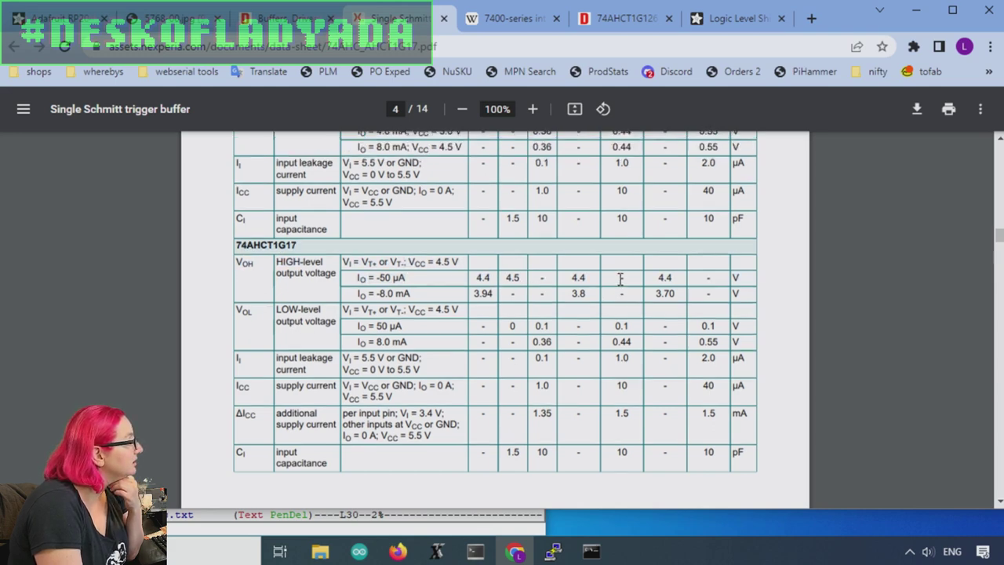
scroll(620, 279, "down", 3)
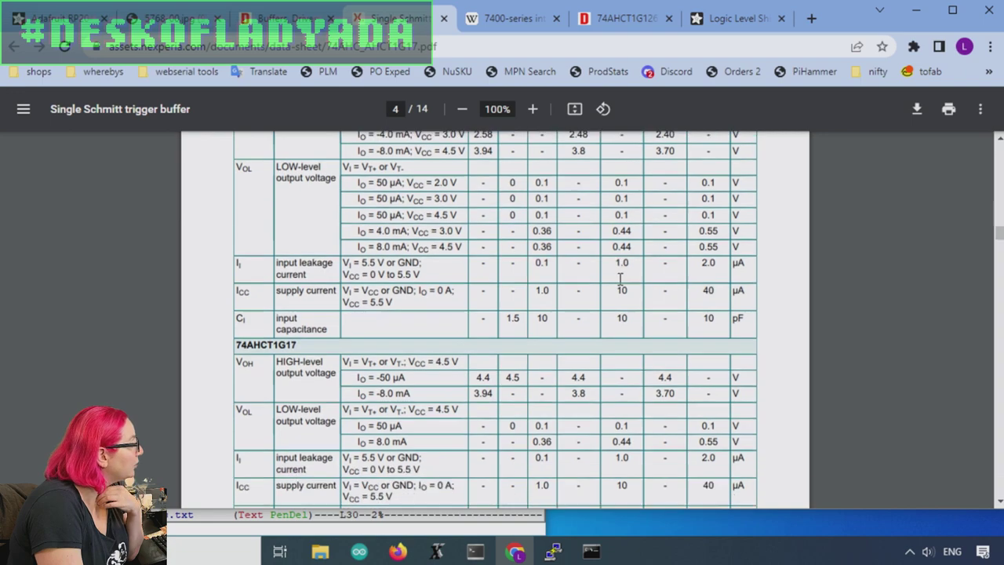
scroll(619, 279, "down", 9)
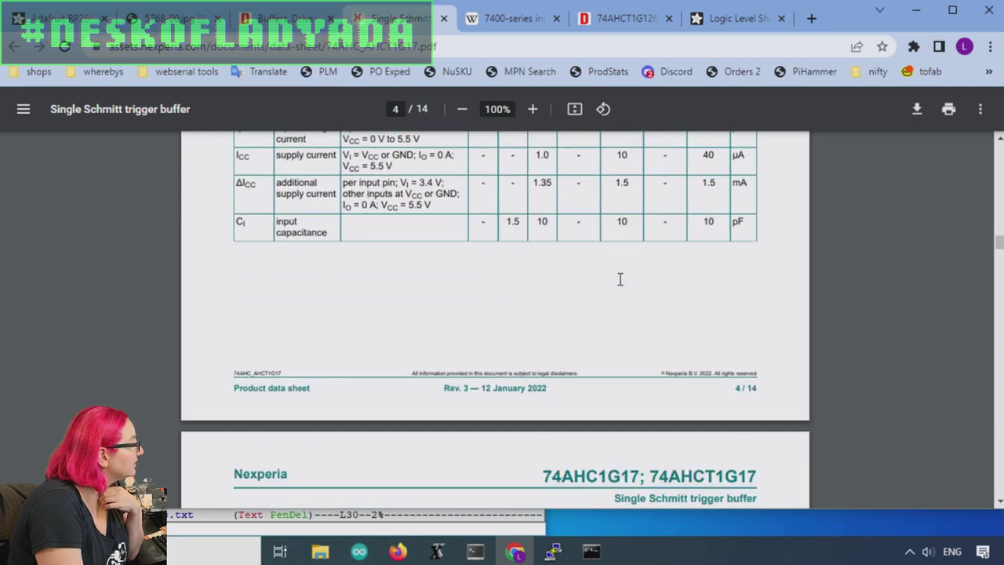
scroll(620, 278, "up", 15)
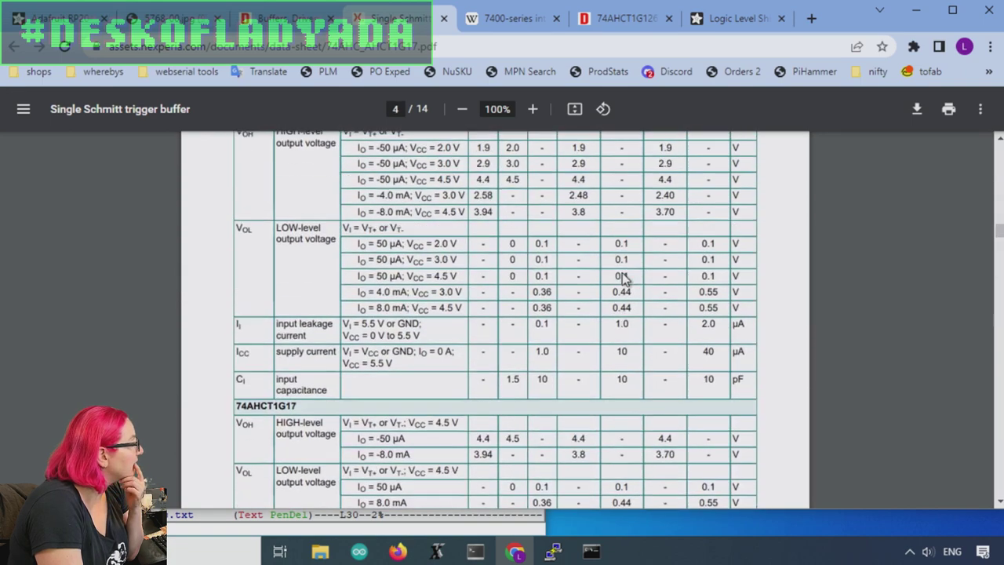
scroll(624, 279, "up", 12)
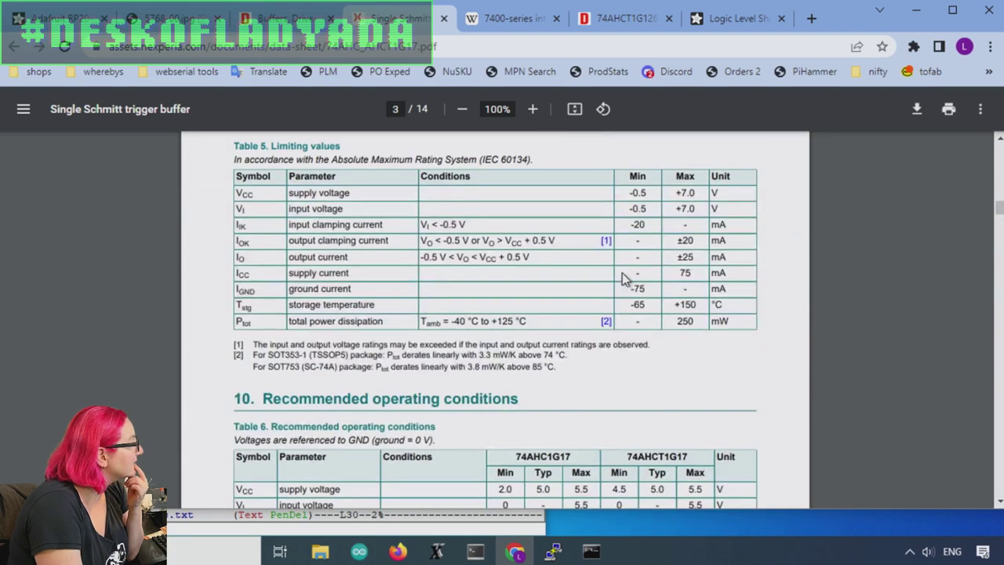
scroll(622, 278, "down", 4)
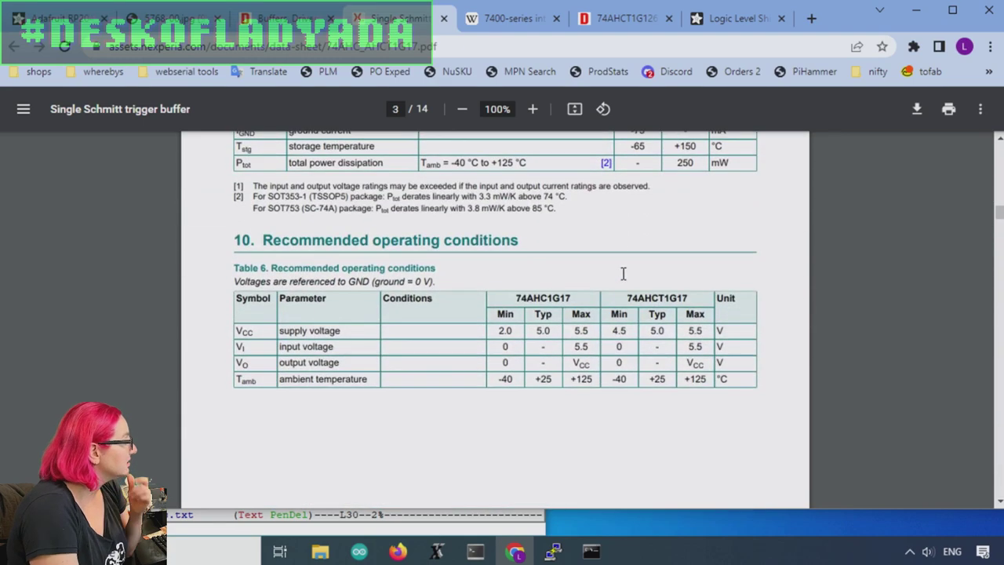
Search the Schmitt trigger buffer datasheet for "vin"
key("ctrl+f")
type("h")
key("BackSpace")
type("v")
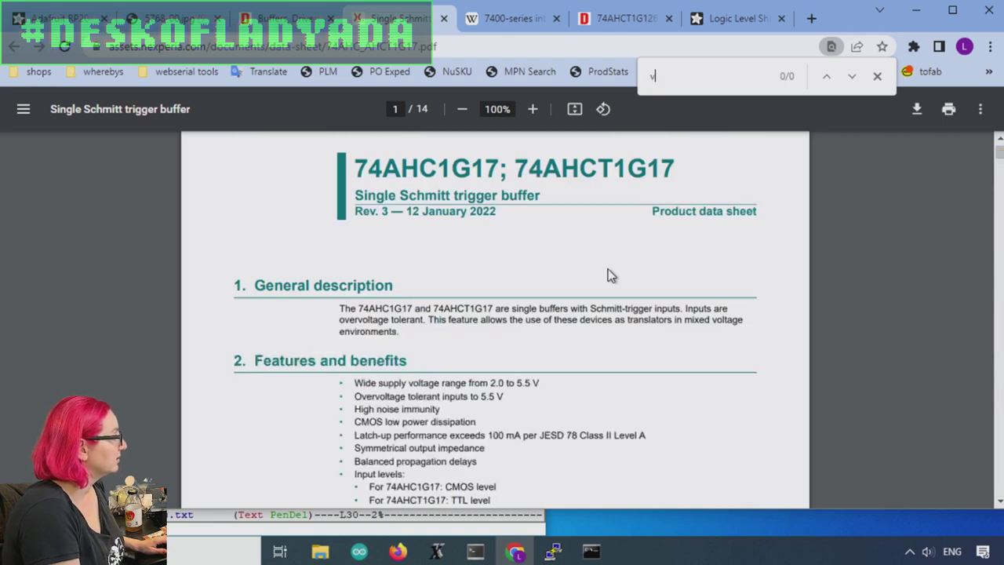
type("i")
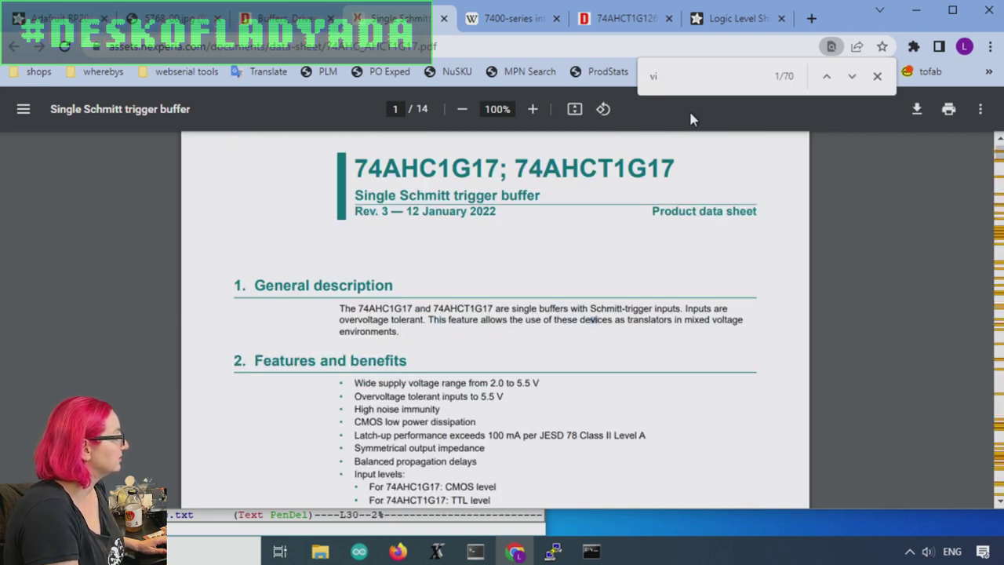
type("n")
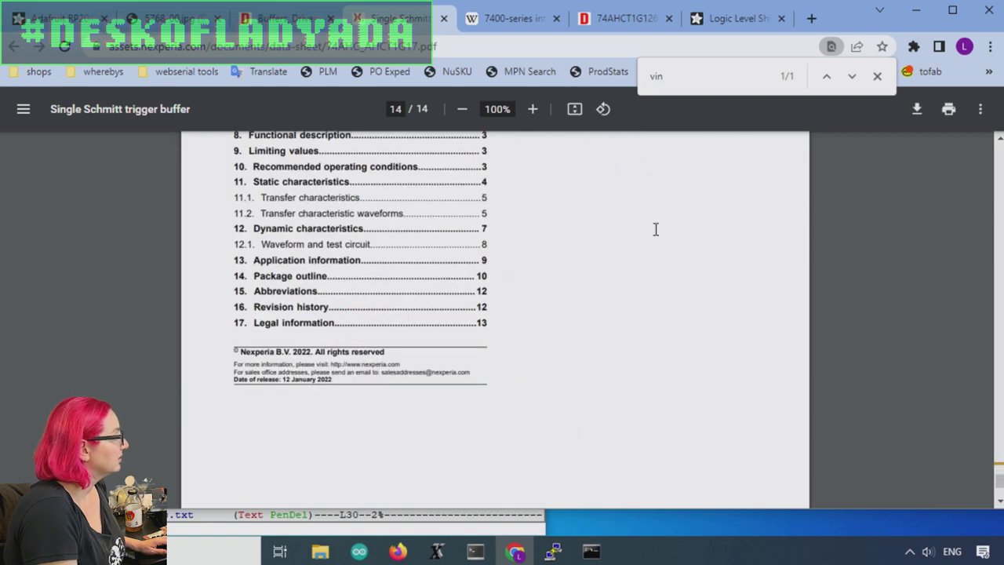
Review the static and transfer characteristics tables, highlighting the negative-going threshold rows and the 74AHCT1G17 positive-going threshold maximum at 4.5 V
left_click_drag(1000, 468, 999, 227)
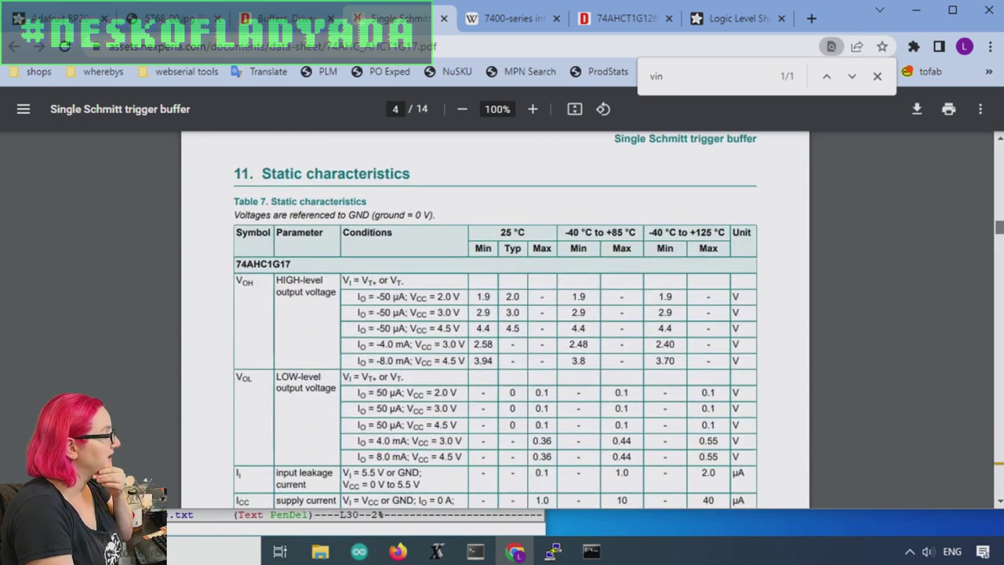
scroll(494, 322, "down", 1)
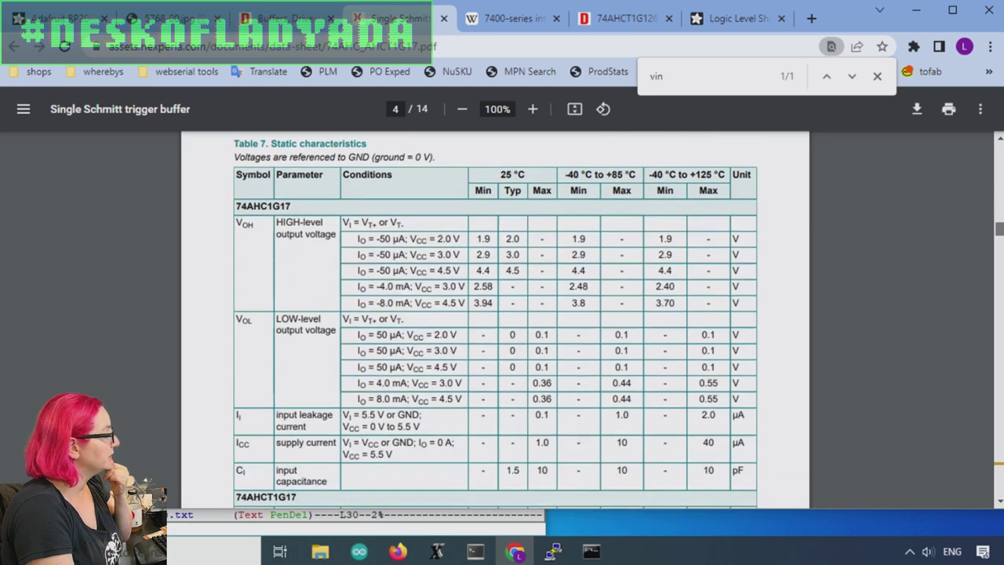
scroll(494, 322, "down", 3)
scroll(494, 321, "down", 7)
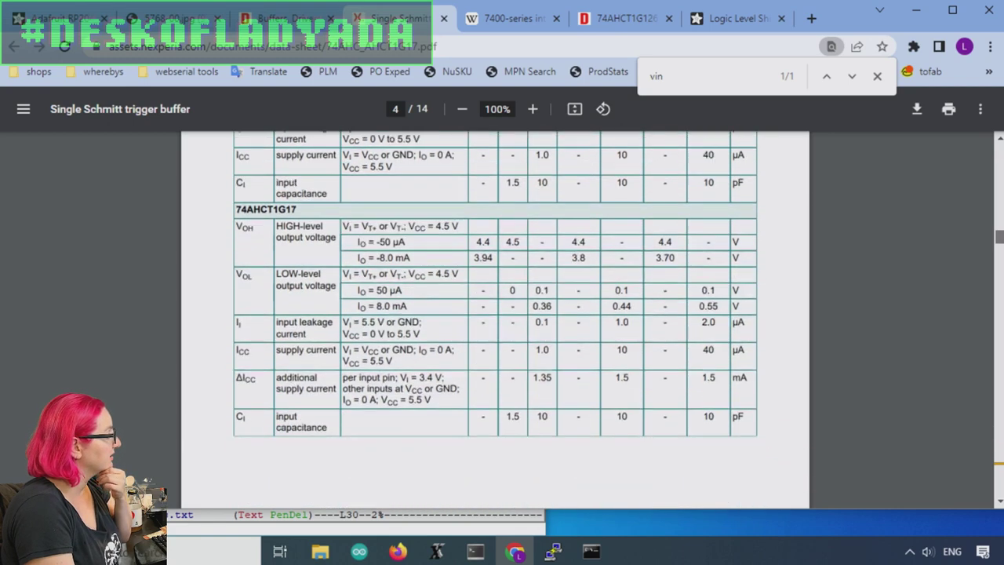
left_click_drag(999, 250, 999, 256)
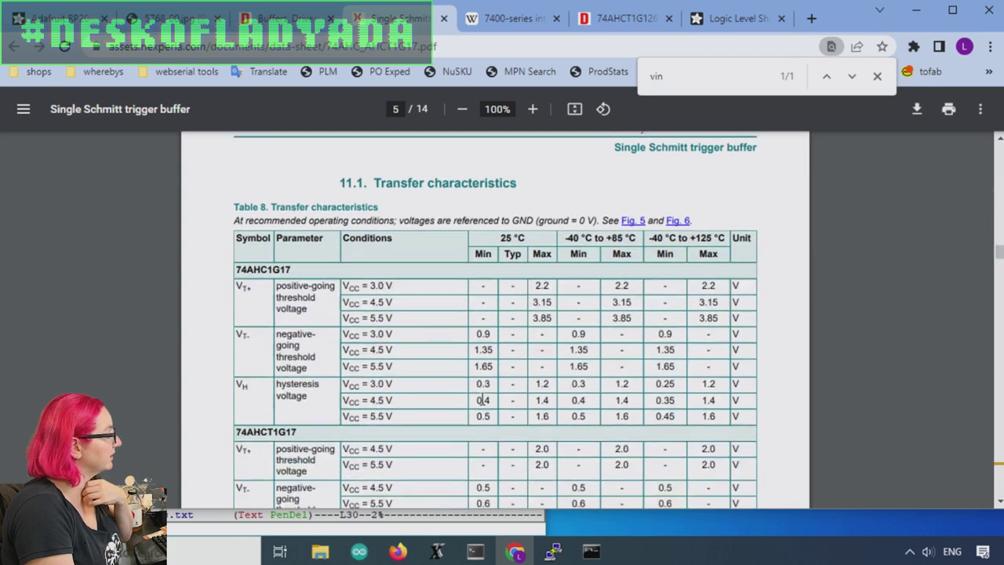
left_click_drag(291, 350, 553, 366)
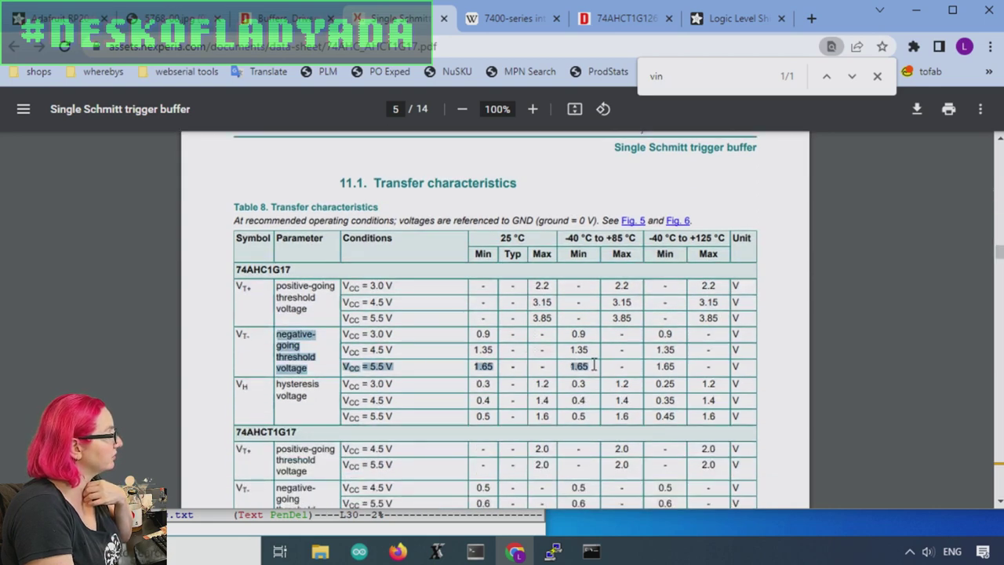
scroll(596, 365, "down", 2)
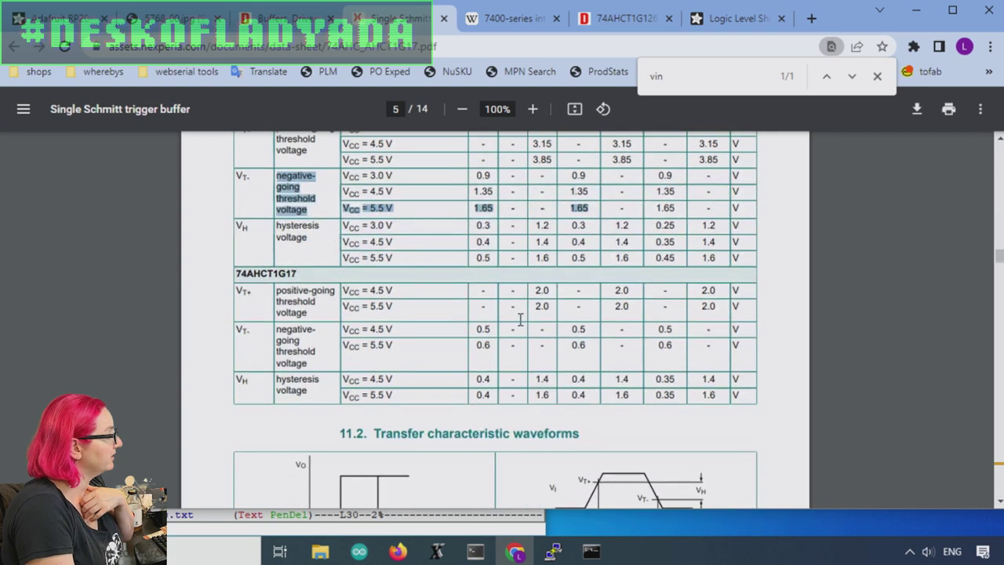
left_click(473, 323)
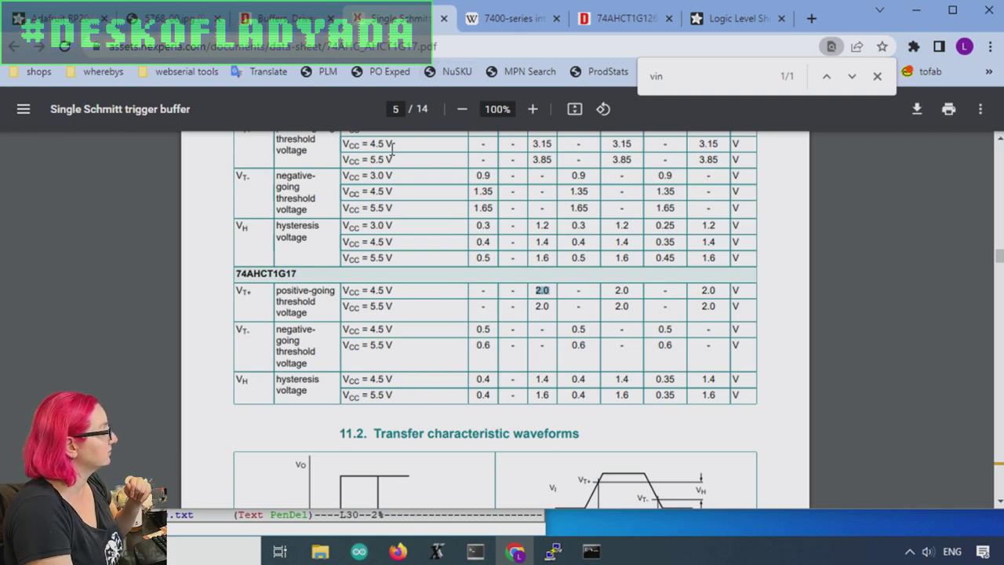
Return to the filtered DigiKey buffer results and set the pricing quantity to 5000
left_click(274, 23)
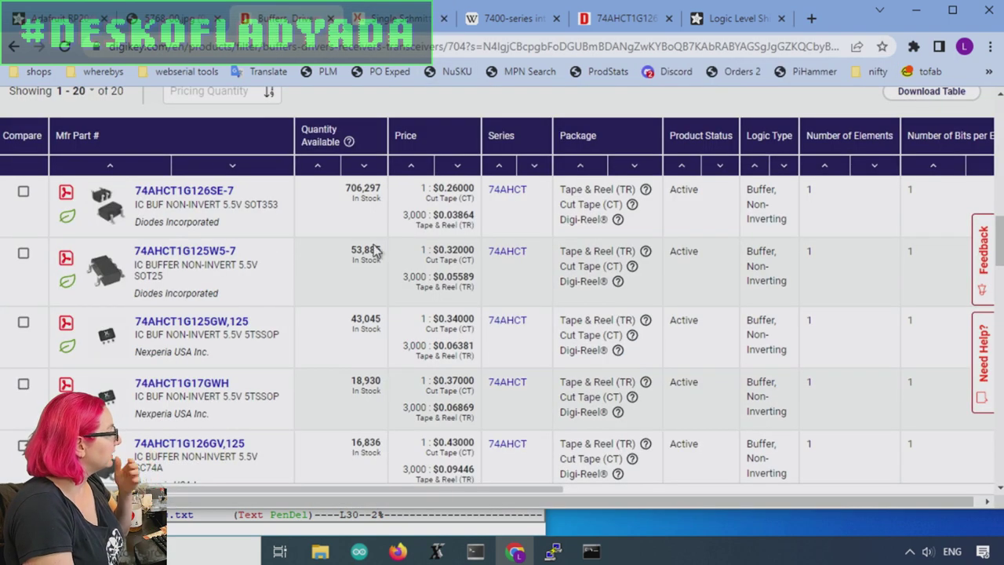
scroll(359, 375, "up", 2)
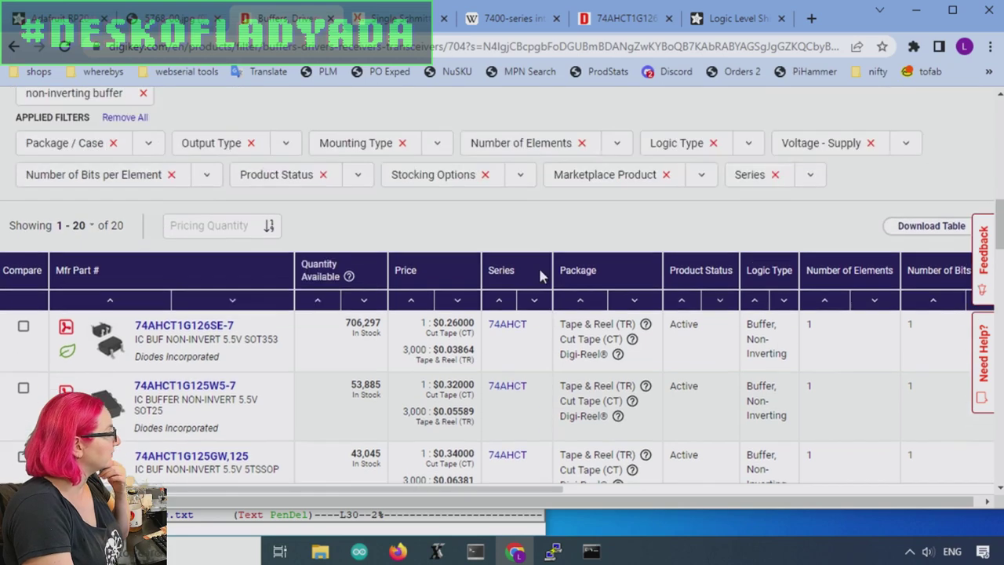
left_click(196, 249)
type("5000")
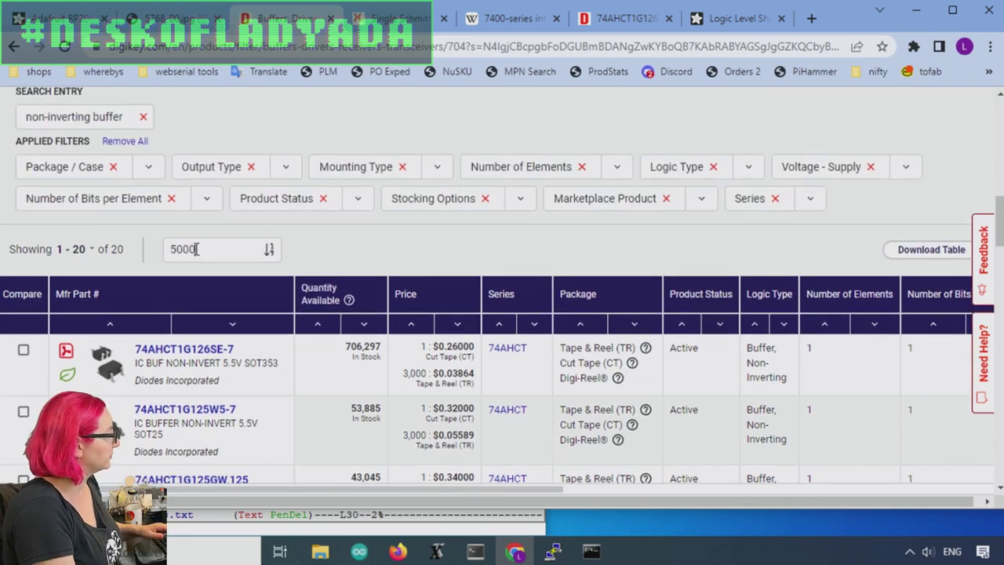
key("Return")
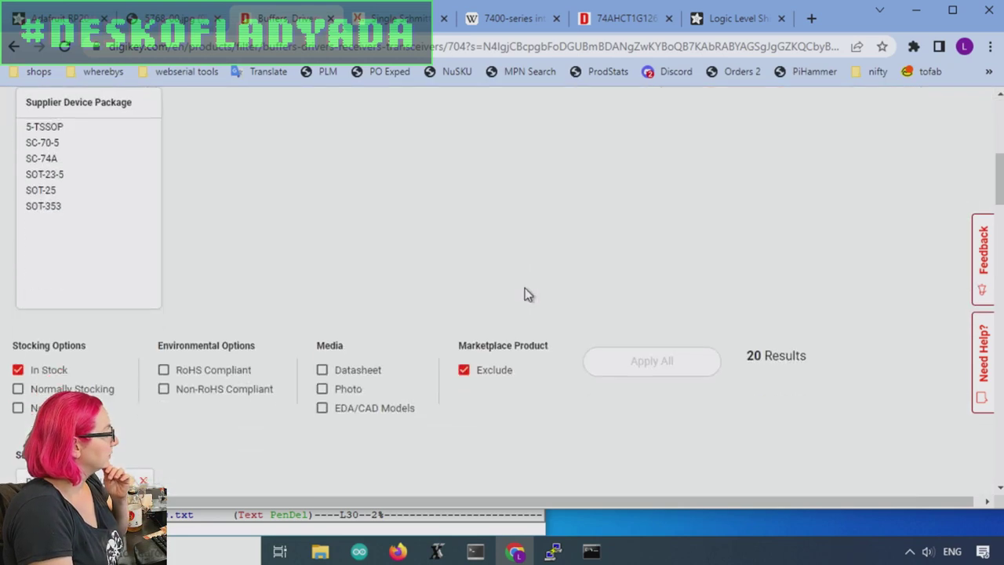
scroll(478, 294, "down", 3)
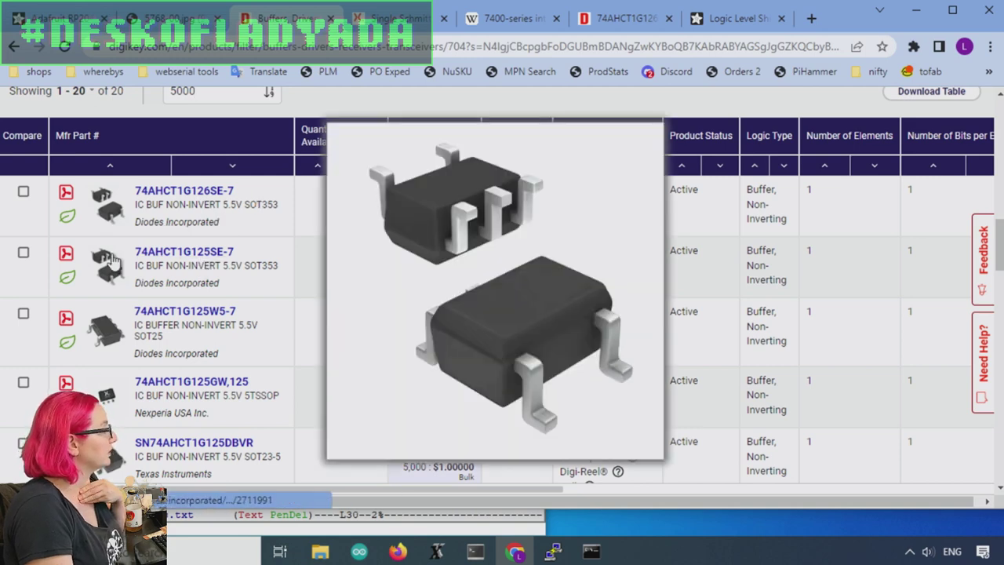
Open the 74AHCT1G125SE-7 datasheet and examine its description, features and pin assignments, highlighting the output enable (OE) pin
left_click(66, 256)
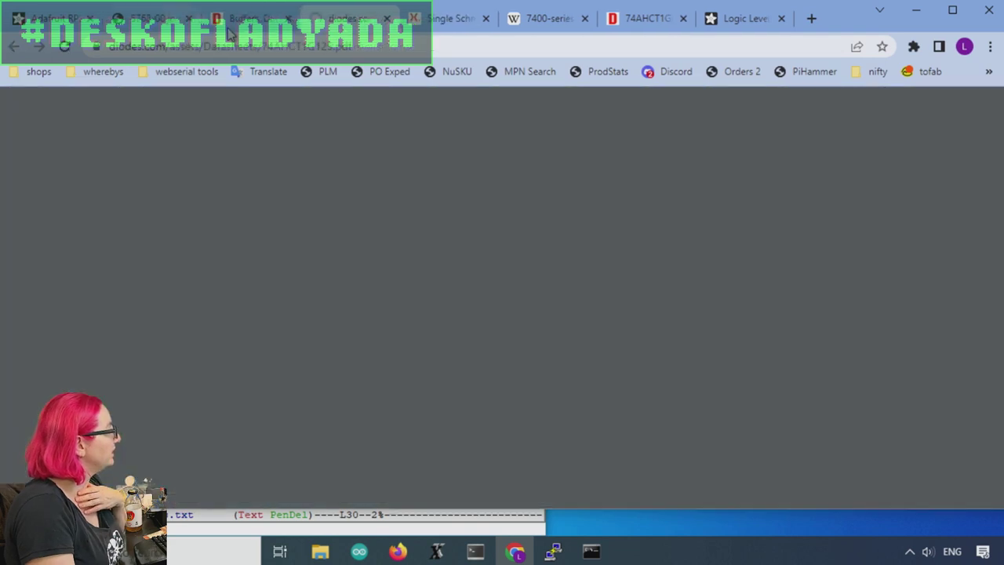
scroll(616, 230, "down", 4)
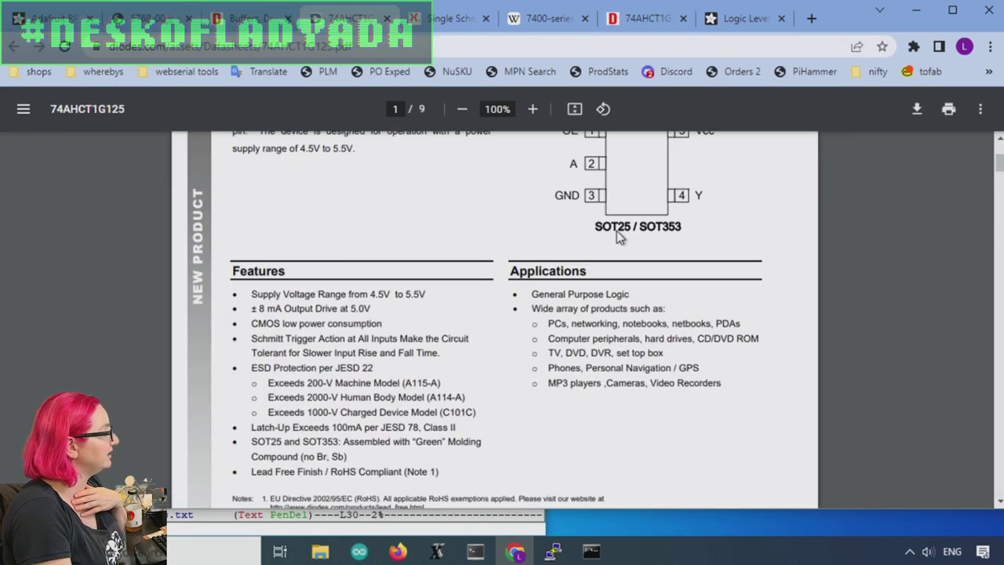
scroll(616, 231, "up", 1)
scroll(616, 231, "down", 2)
scroll(617, 231, "up", 2)
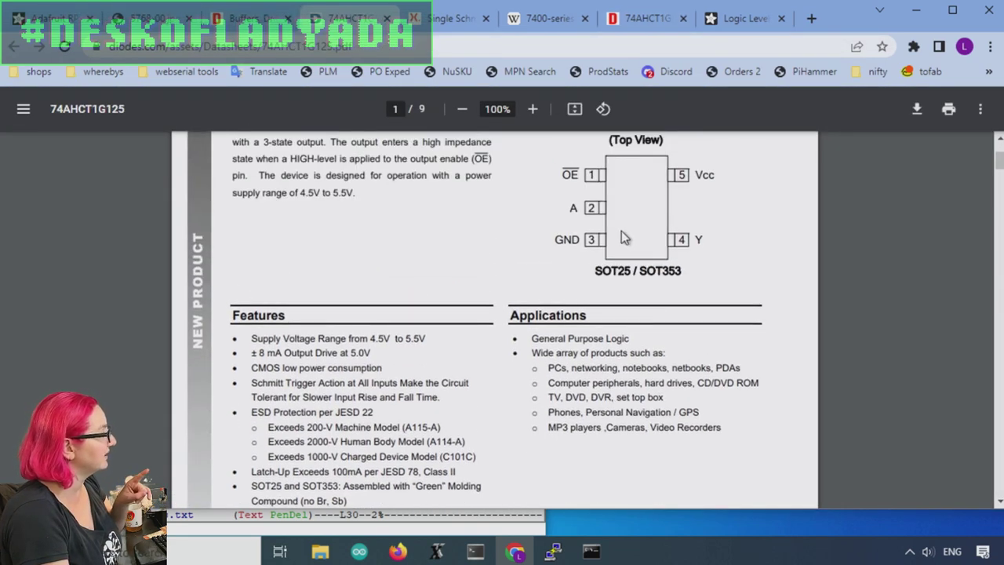
scroll(619, 231, "up", 1)
left_click_drag(475, 232, 494, 235)
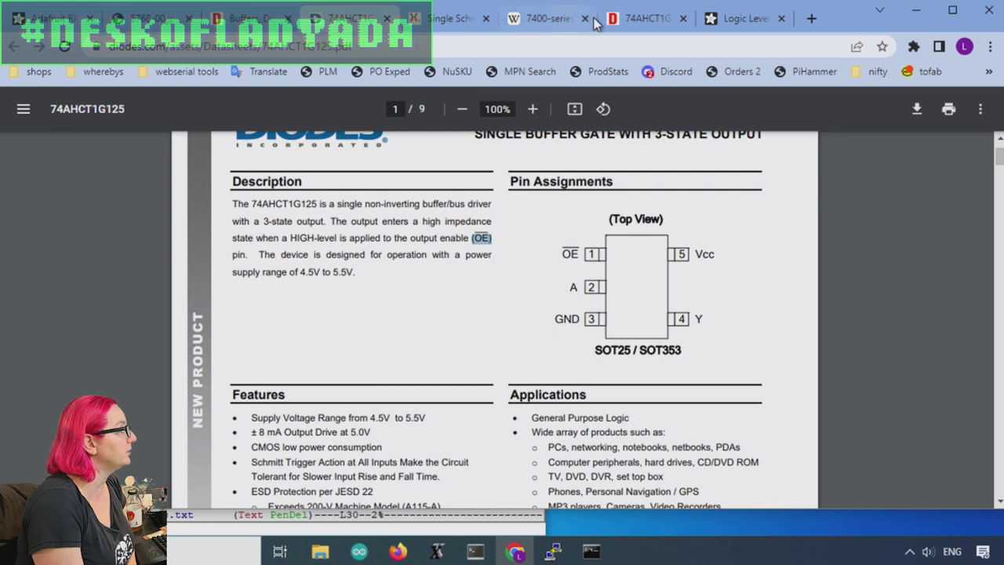
Open the datasheet from the 74AHCT1G126SE-7 product page and examine its description and pin assignments
left_click(642, 17)
scroll(413, 243, "down", 3)
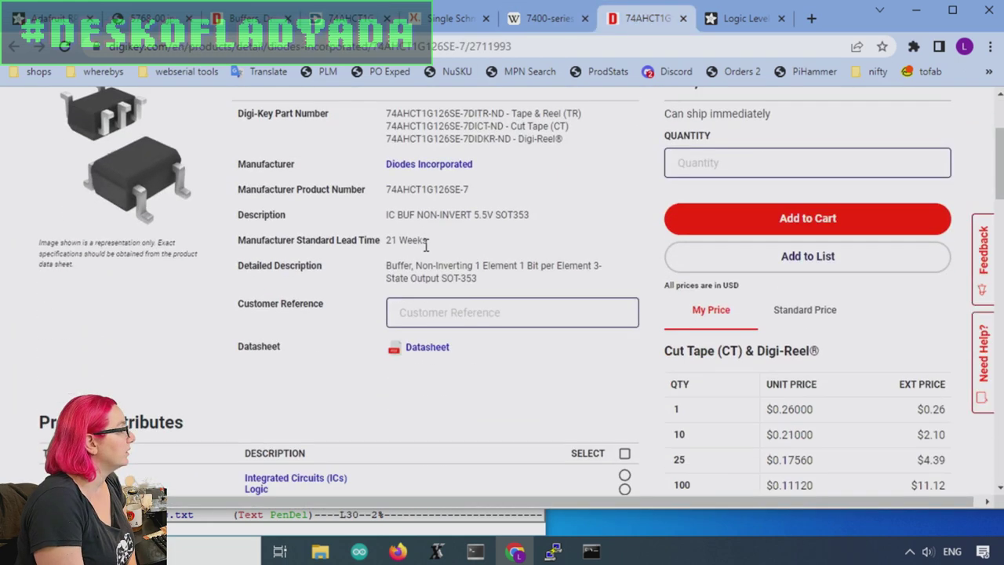
left_click(414, 268)
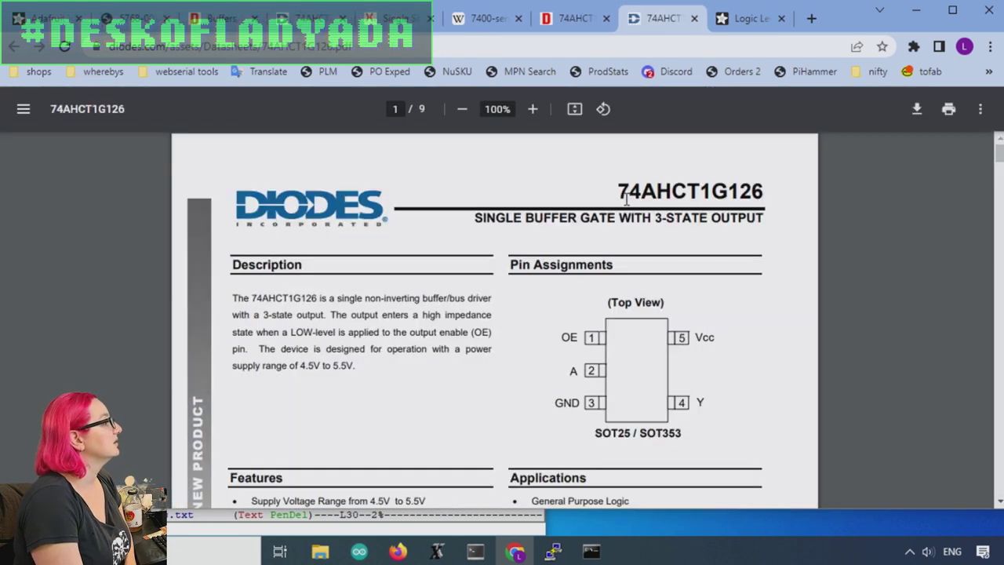
scroll(620, 219, "down", 2)
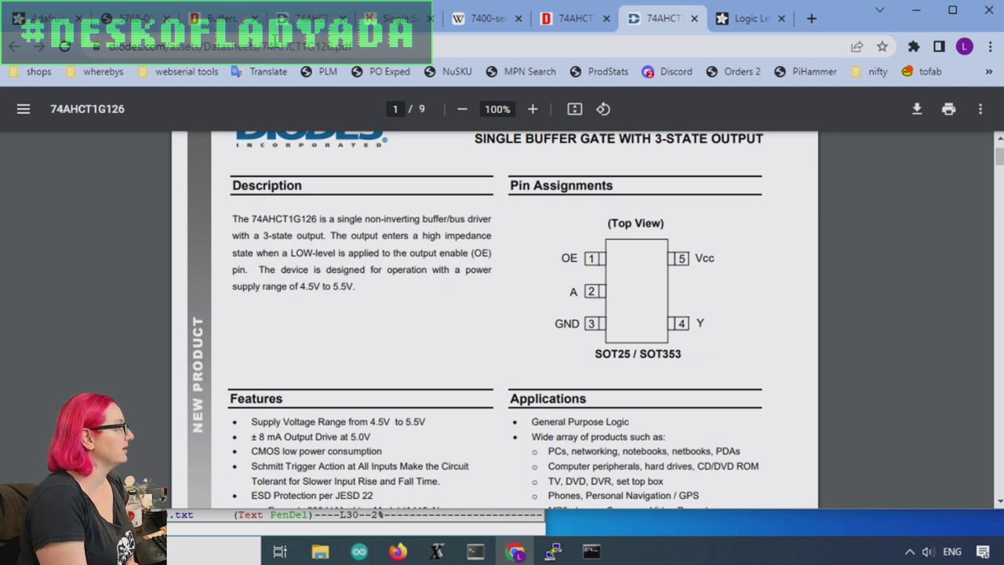
Compare the 74AHCT1G126SE-7 and 74AHCT1G125SE-7 in the DigiKey results and open the 74AHCT1G126SE-7 product page
left_click(208, 15)
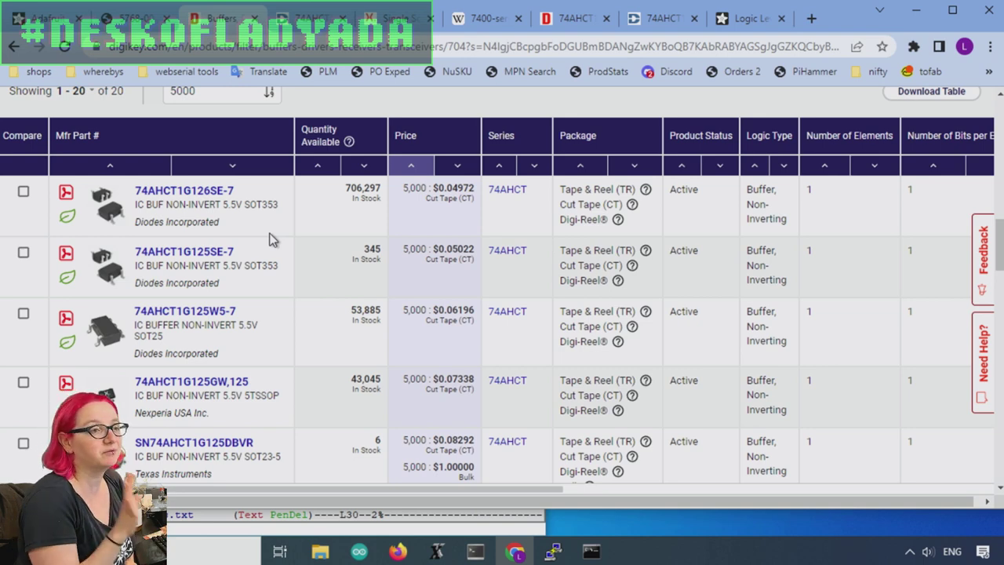
left_click_drag(135, 191, 235, 195)
mouse_move(134, 198)
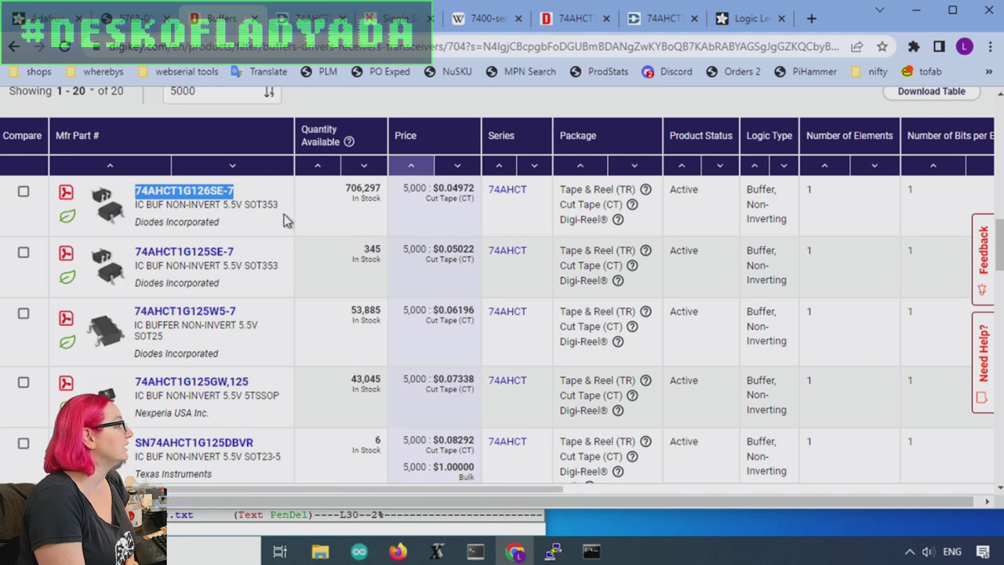
left_click_drag(267, 247, 135, 252)
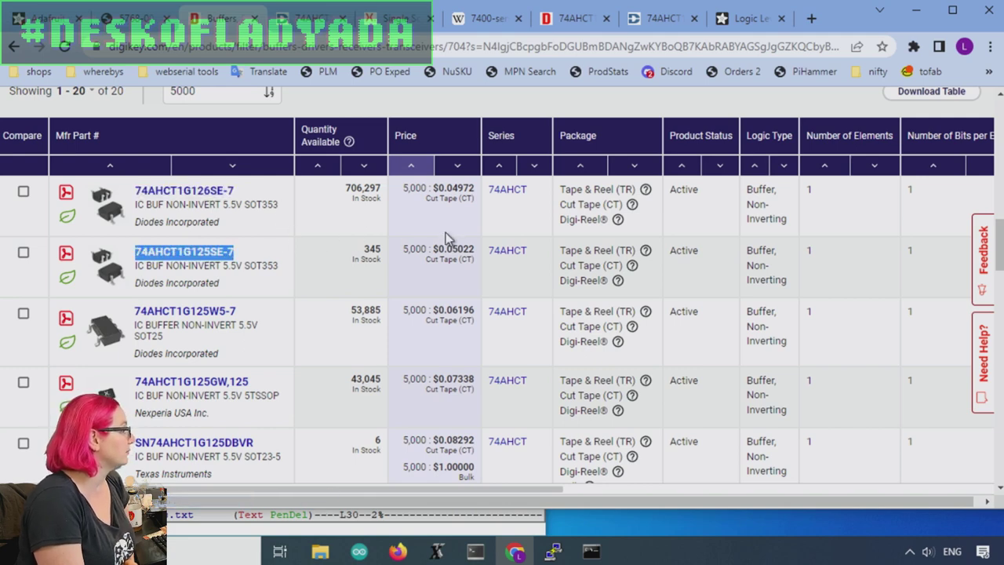
left_click(200, 191)
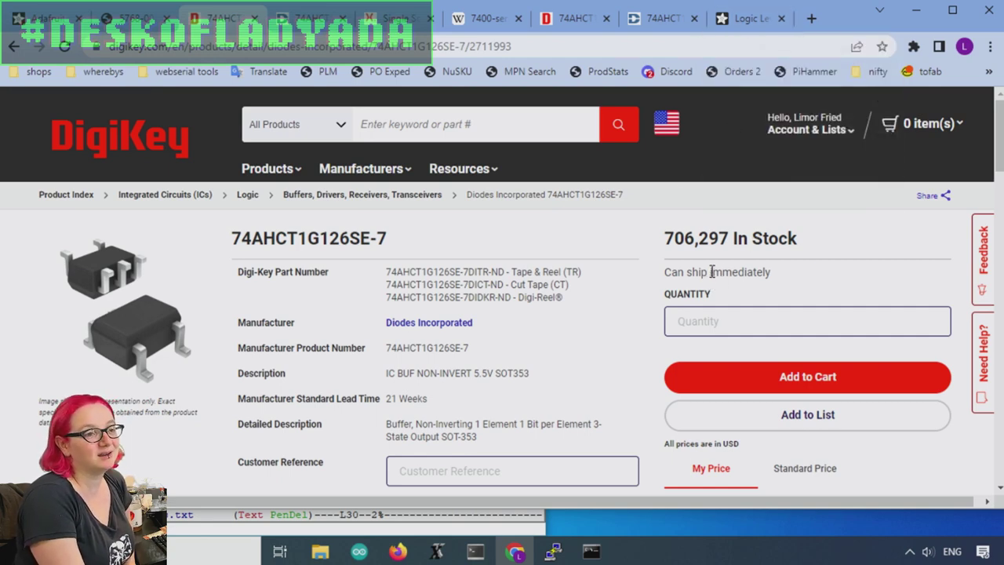
scroll(558, 247, "down", 1)
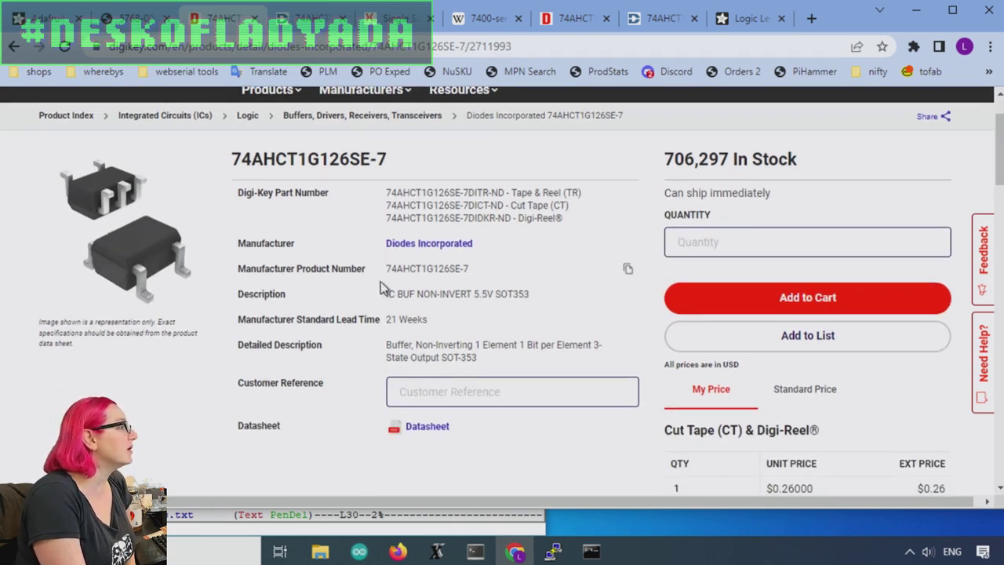
Search DigiKey for the base part number 74AHCT1G126 copied from the product page and open the Buffers, Drivers, Receivers, Transceivers results
mouse_move(388, 269)
left_mouse_down()
mouse_move(445, 271)
mouse_move(384, 269)
left_mouse_up()
key("ctrl+c")
left_click(452, 272)
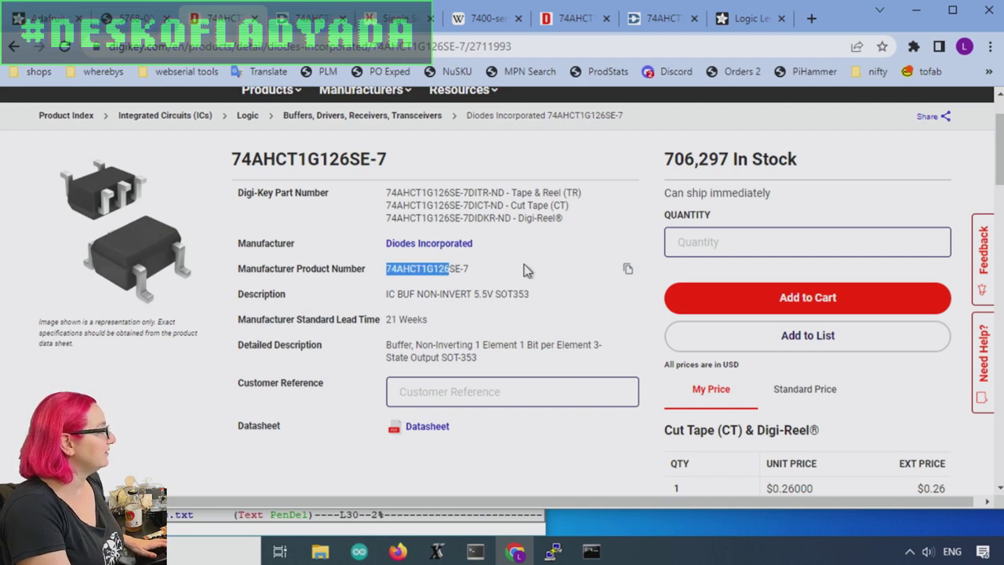
scroll(605, 269, "up", 1)
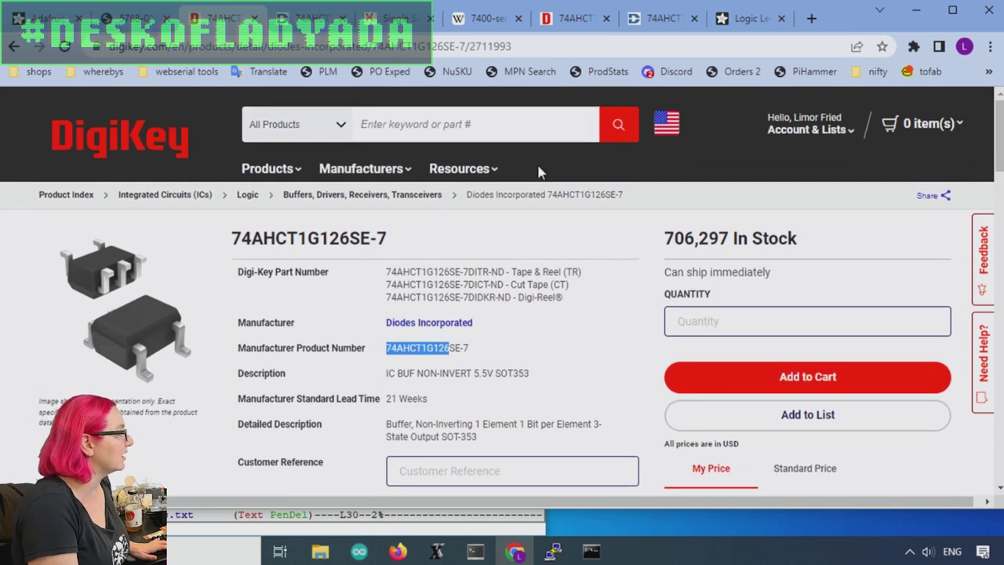
left_click(461, 124)
key("ctrl+v")
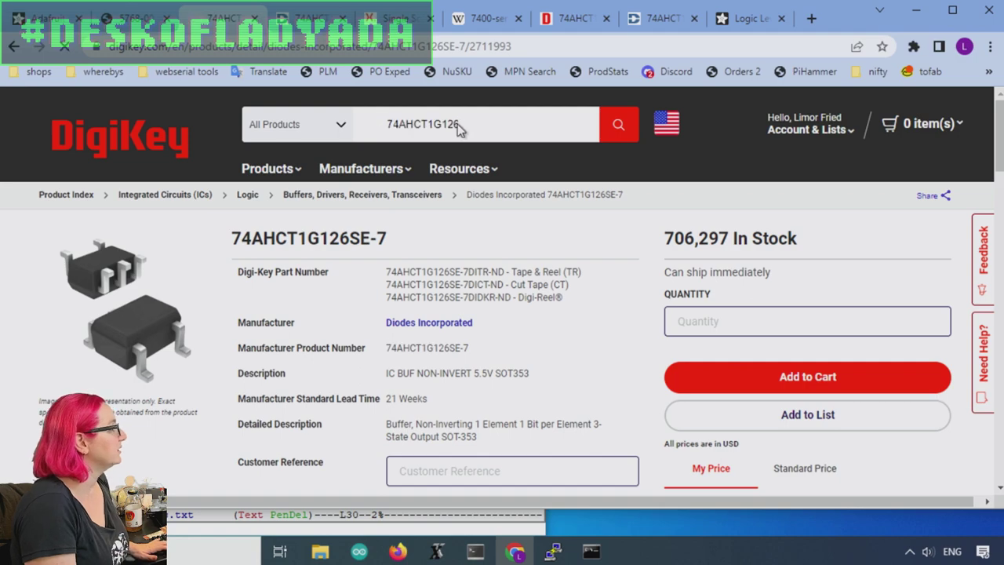
key("Return")
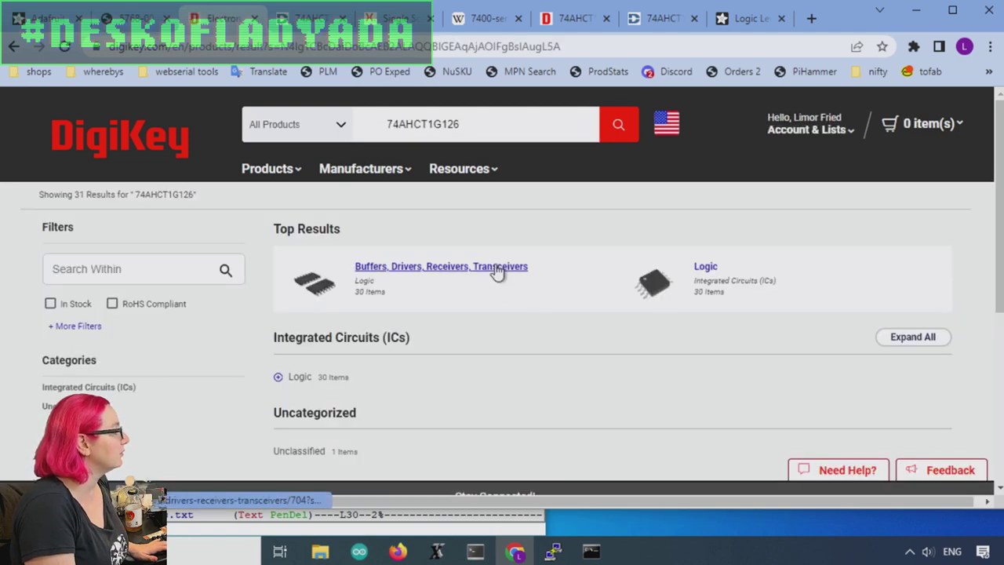
left_click(496, 270)
Compare the listed 74AHCT1G126 variants, highlighting the SN74AHCT1G126DBVR part number, and return to the 74AHCT1G126SE-7 product page
scroll(712, 217, "down", 10)
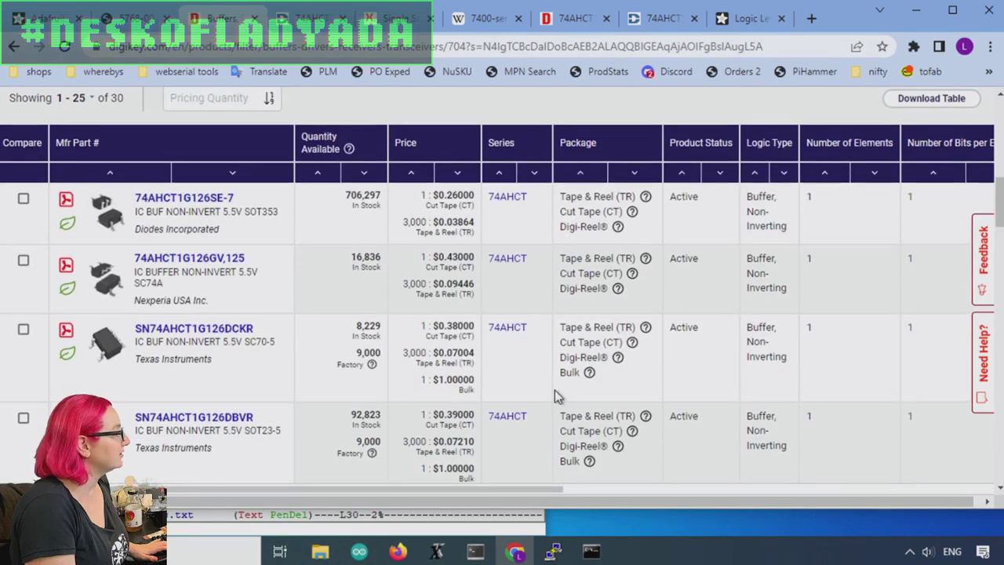
scroll(555, 390, "up", 10)
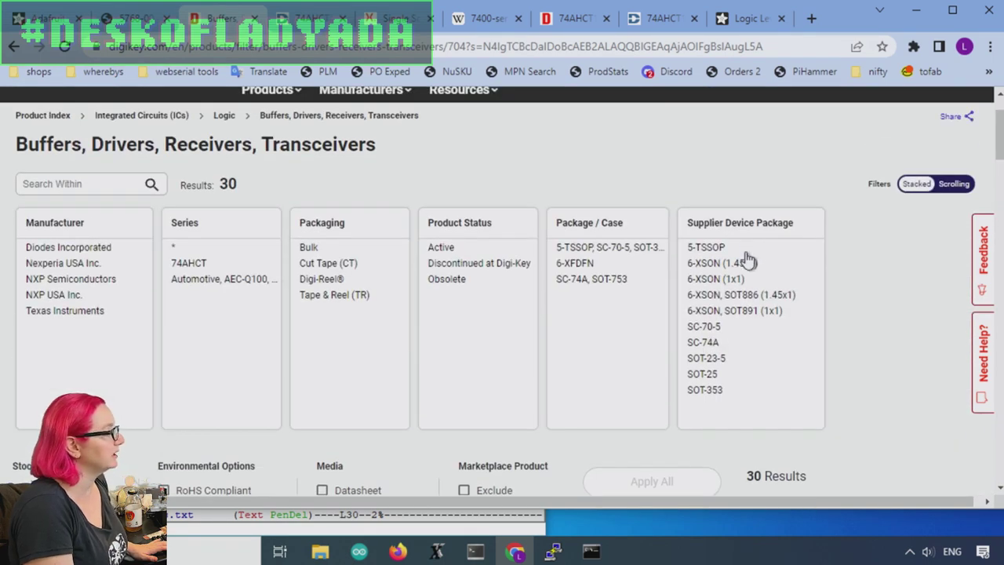
scroll(860, 338, "down", 10)
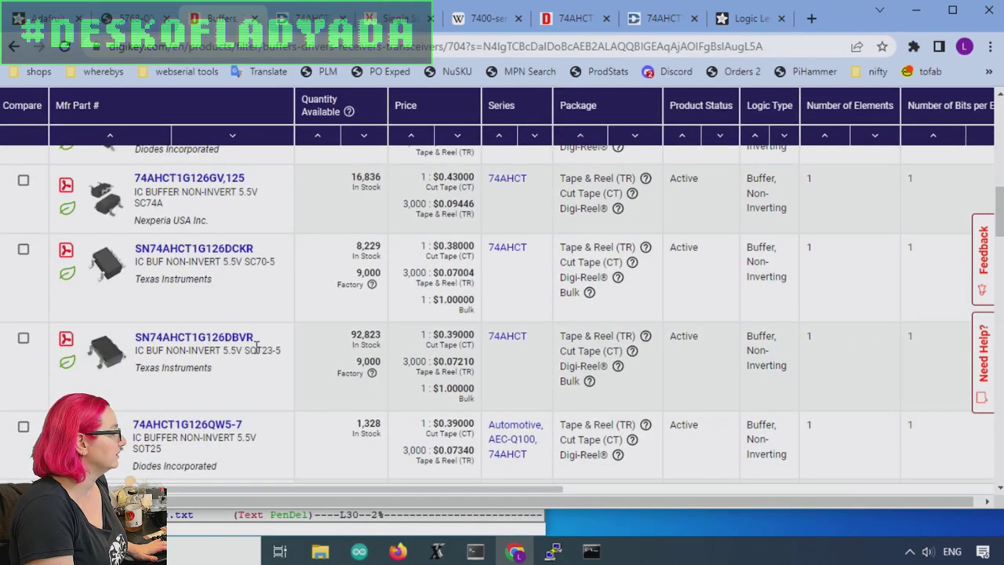
left_click_drag(132, 339, 256, 337)
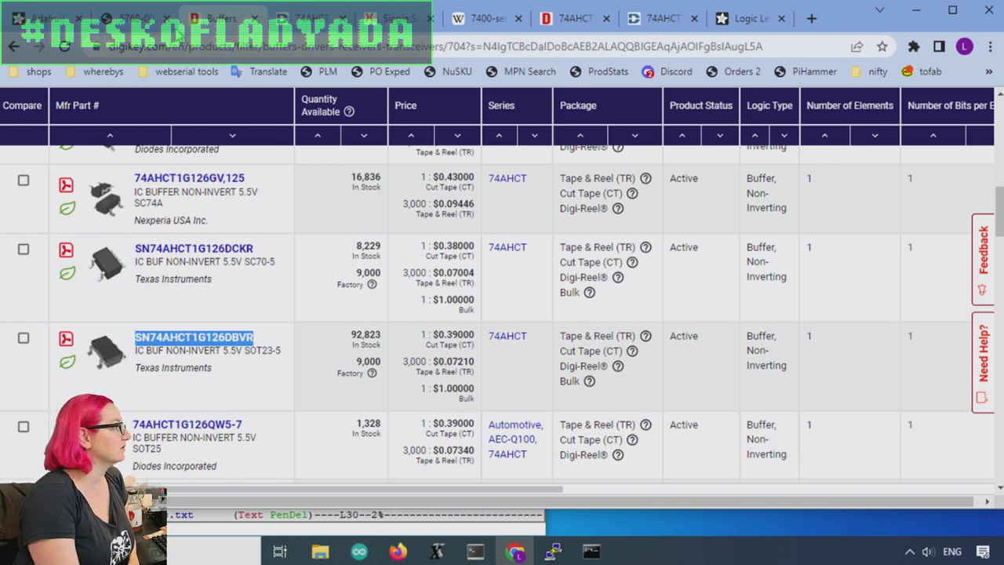
key("alt+Left")
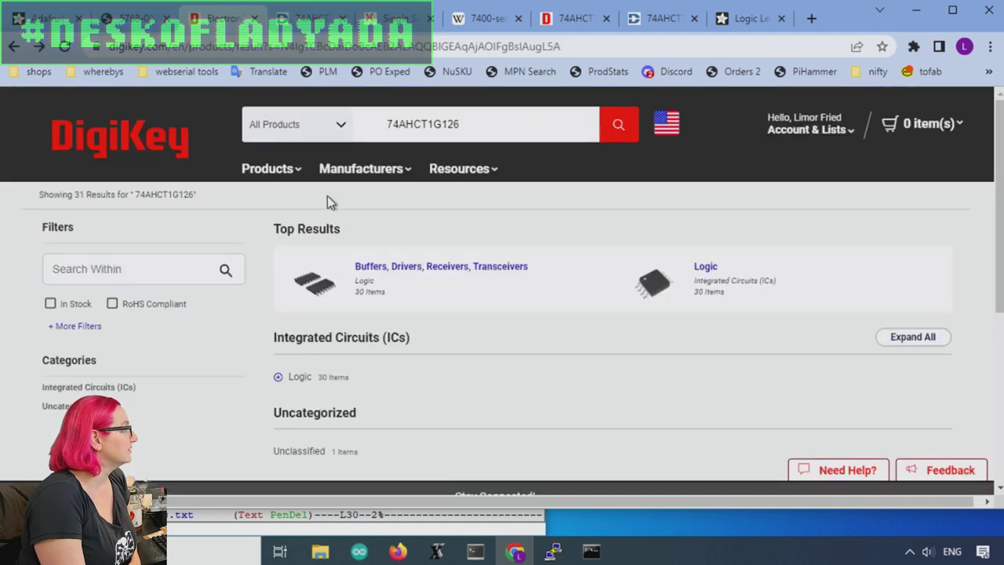
key("alt+Left")
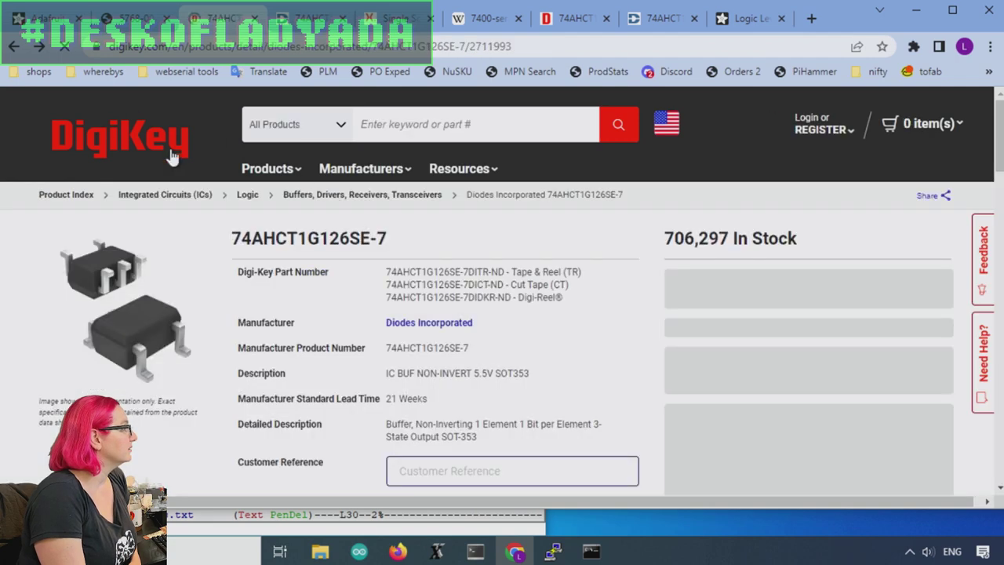